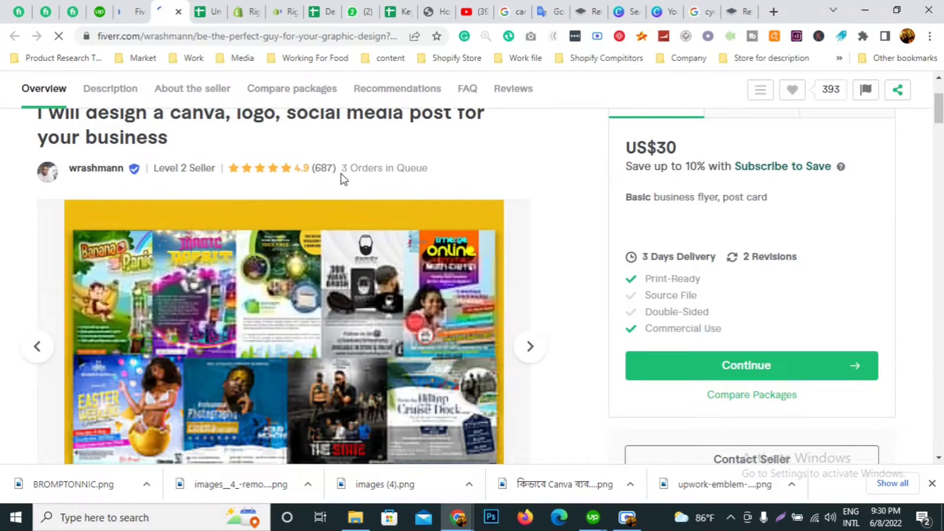
scroll(635, 180, up, 1)
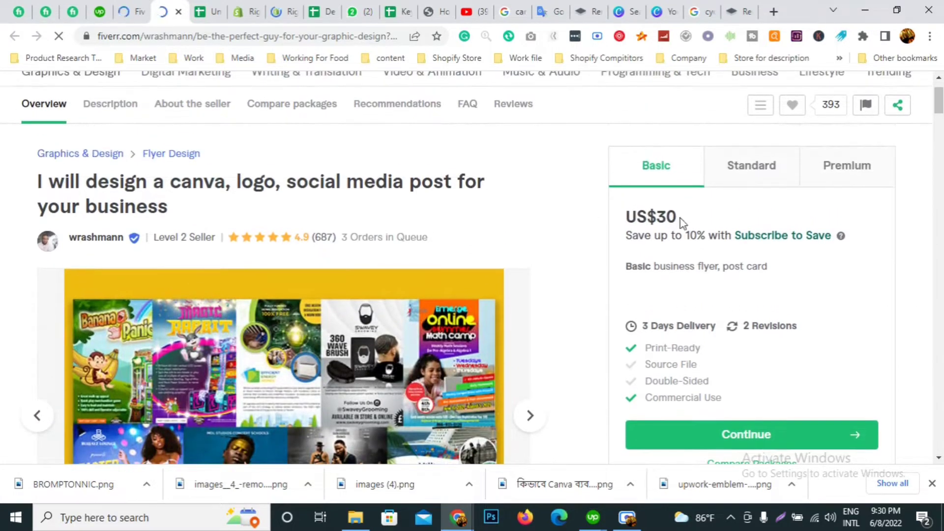
double_click(669, 219)
click(668, 218)
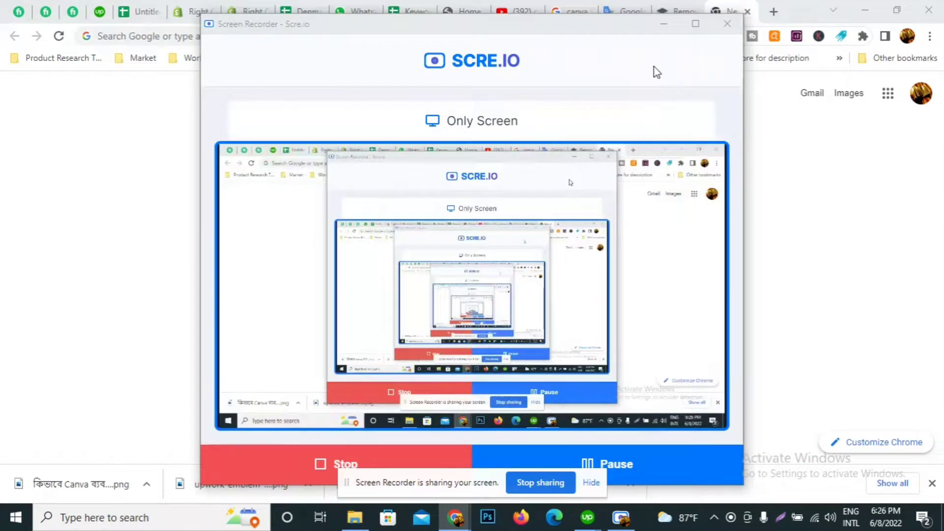
Step: Open the canva.com home page in the browser
click(655, 74)
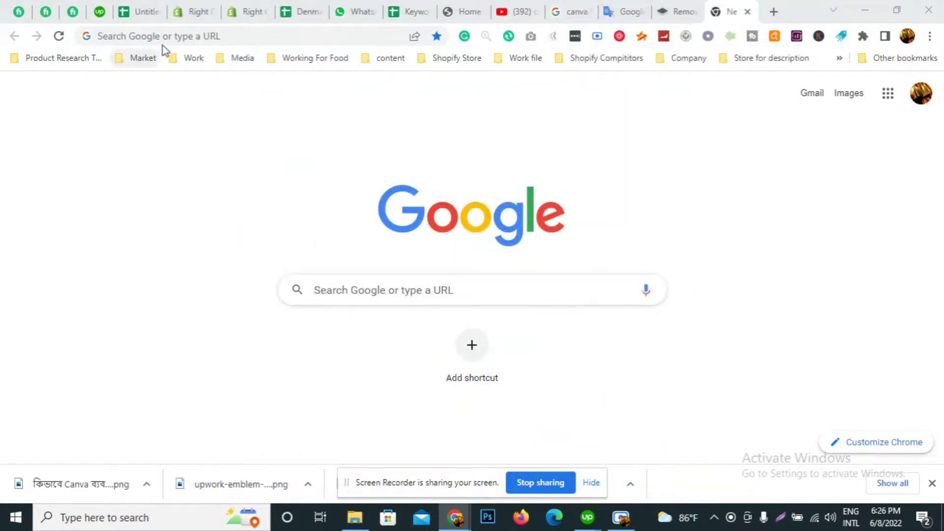
click(192, 36)
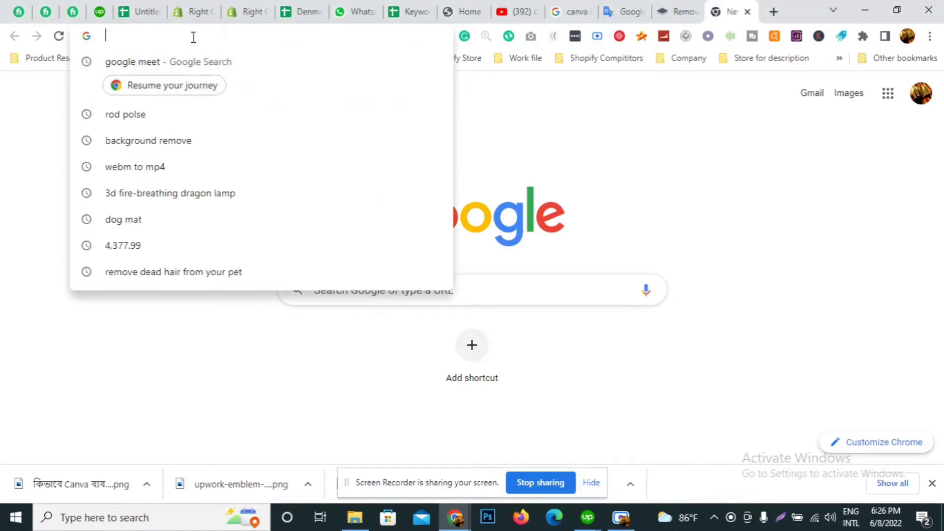
text(canva.com)
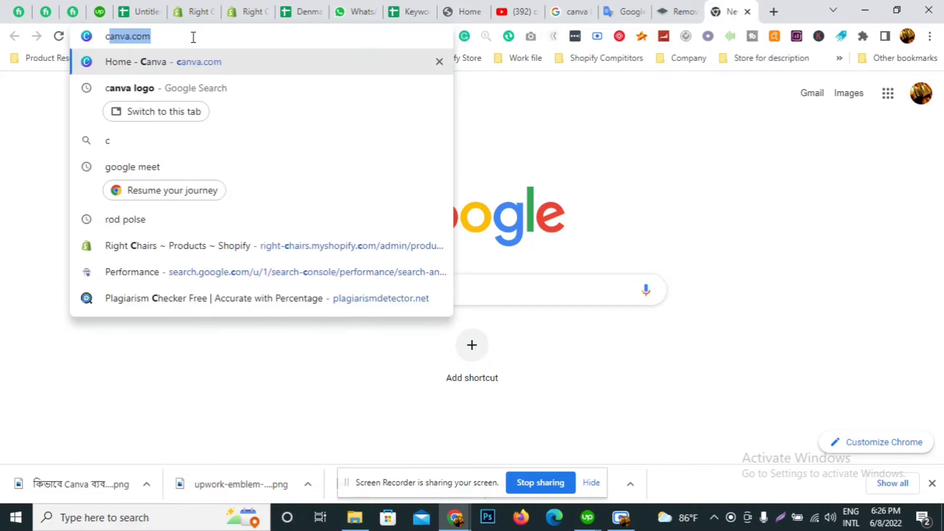
key(Return)
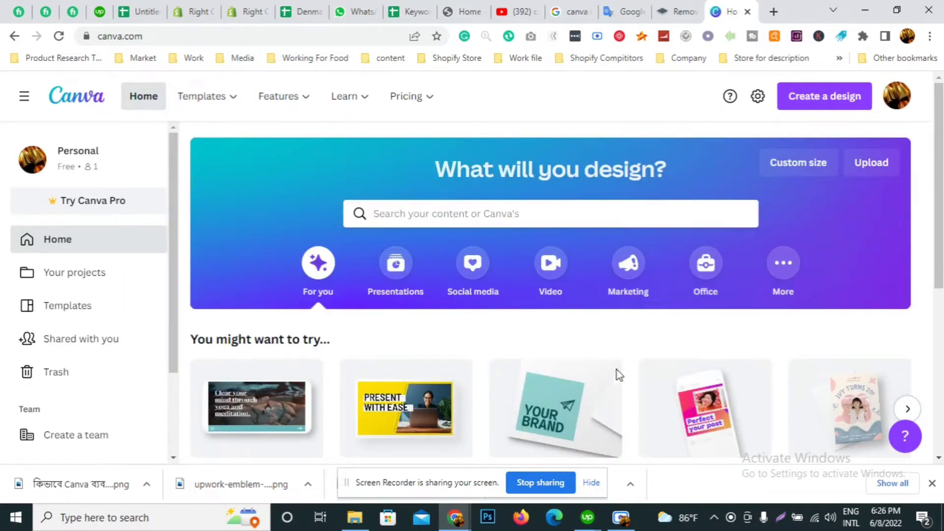
scroll(619, 375, down, 1)
scroll(529, 337, up, 1)
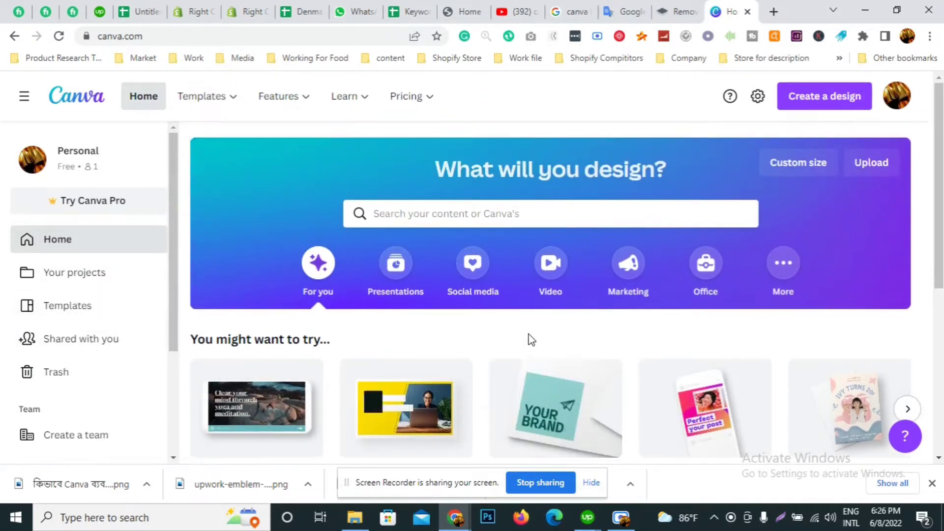
click(834, 94)
click(553, 101)
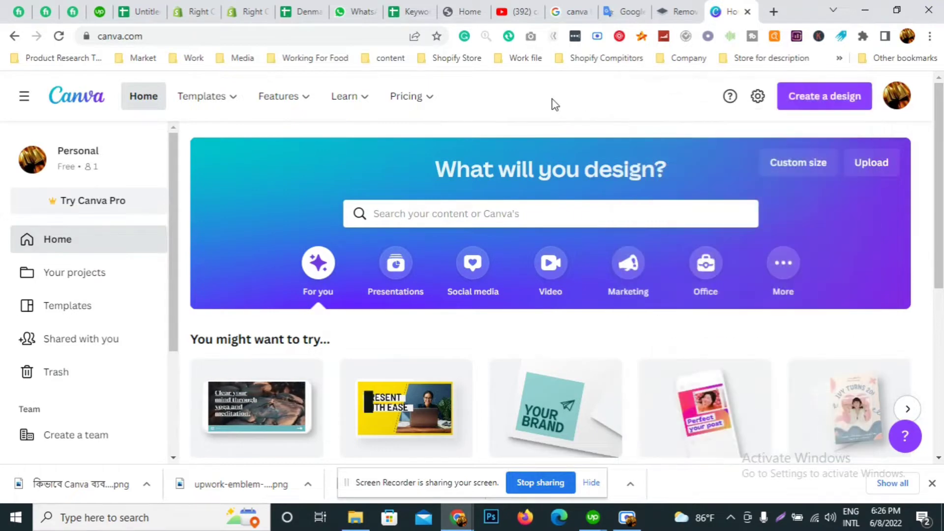
click(901, 98)
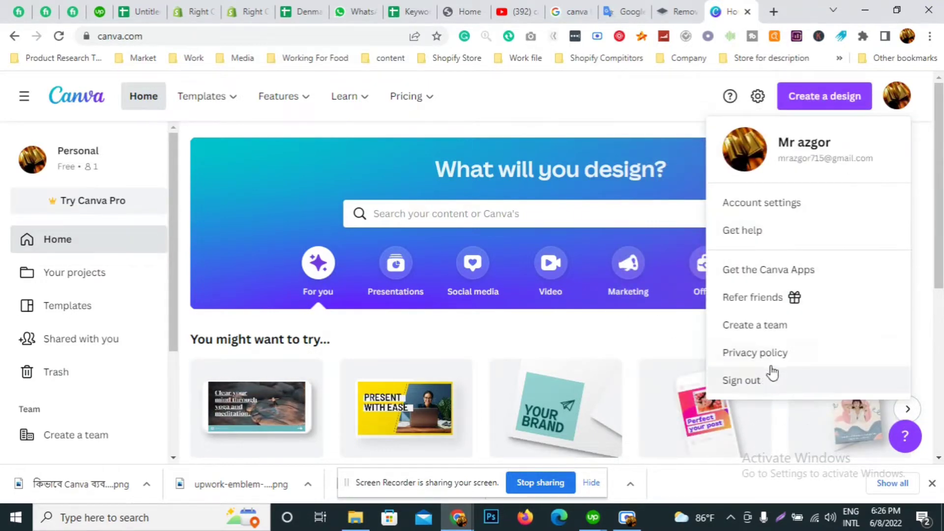
Step: Examine the suggested design types and their preset sizes available for creating a new design
click(823, 93)
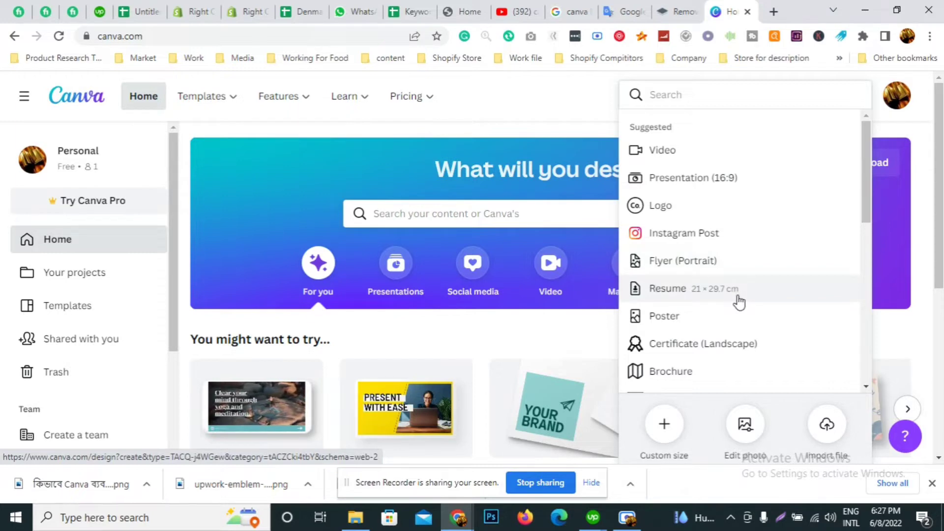
scroll(739, 299, down, 1)
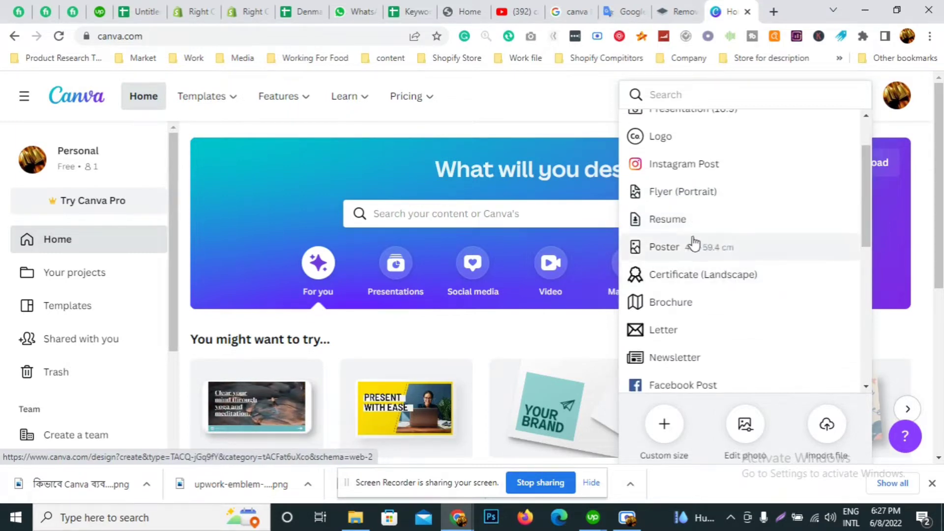
scroll(698, 252, down, 1)
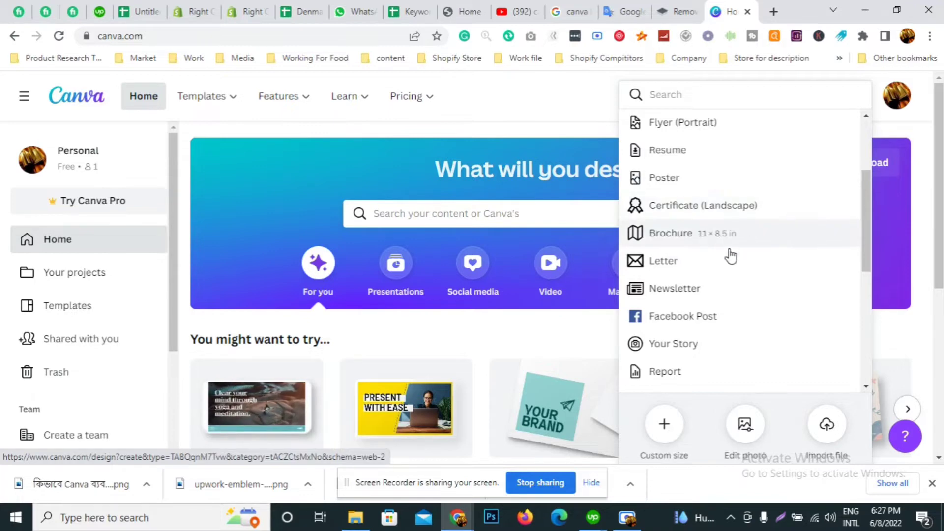
scroll(703, 293, down, 1)
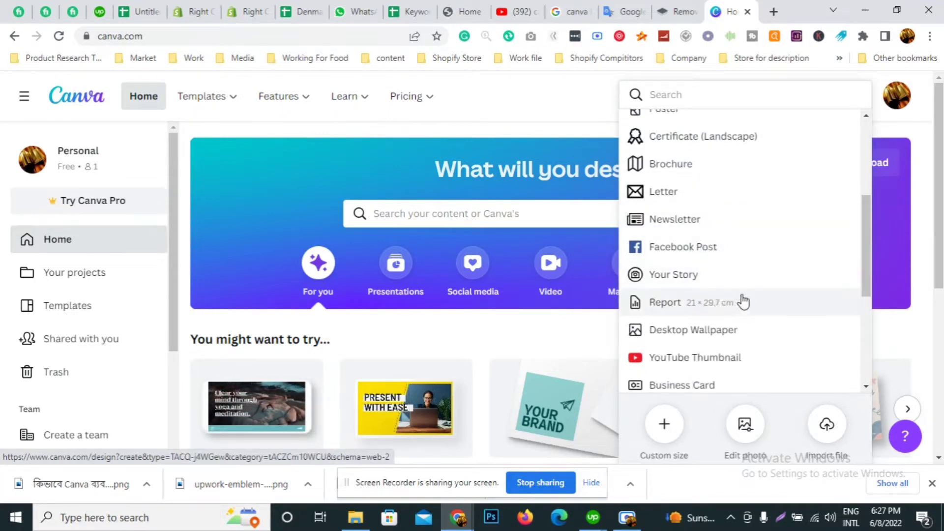
scroll(742, 324, down, 1)
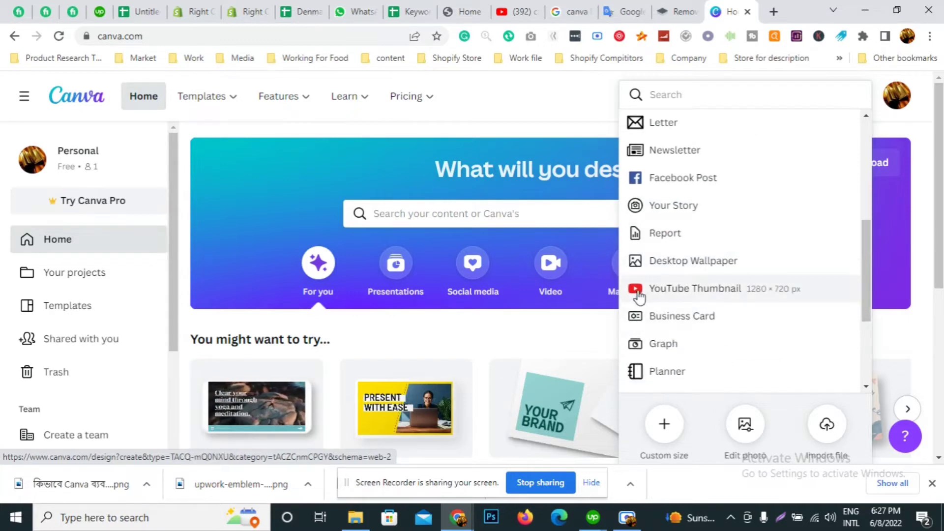
scroll(738, 323, down, 1)
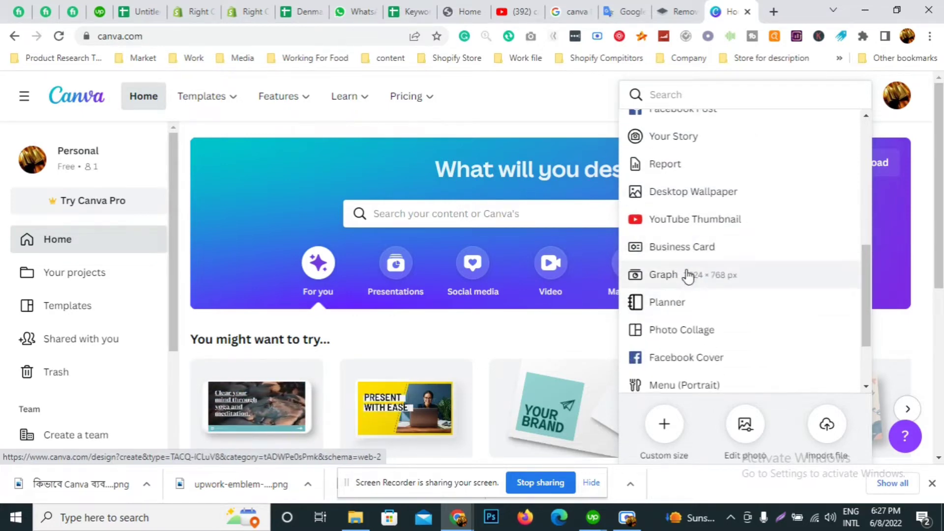
scroll(711, 331, down, 1)
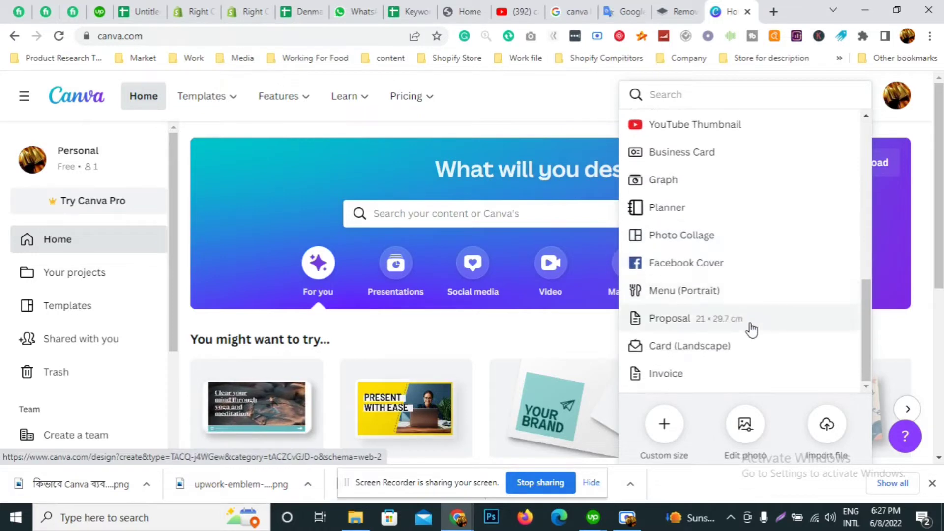
scroll(748, 331, up, 5)
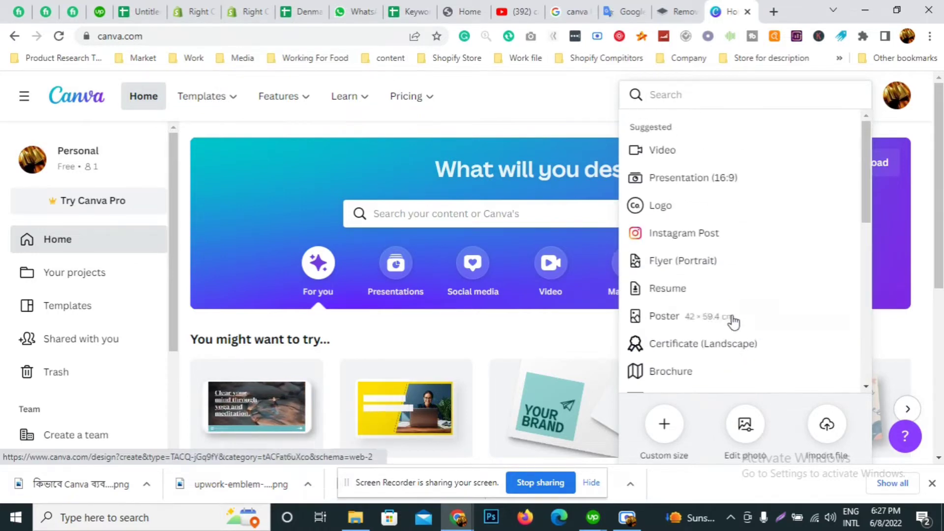
scroll(704, 275, down, 1)
scroll(704, 277, up, 1)
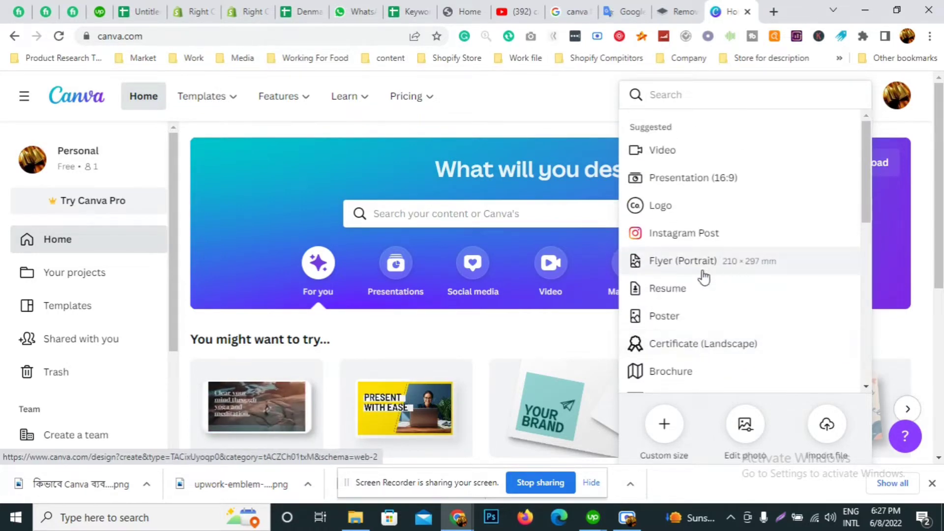
scroll(704, 277, down, 4)
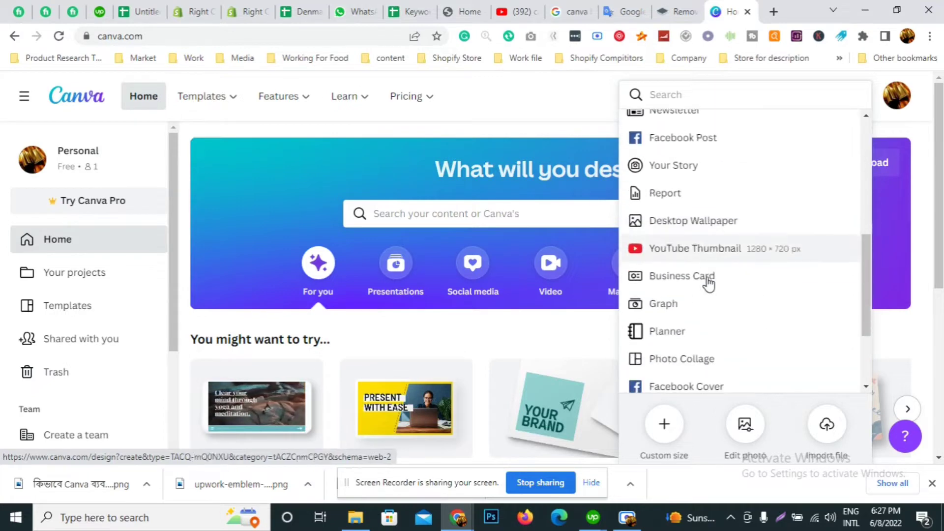
scroll(642, 211, up, 2)
scroll(641, 211, up, 1)
scroll(765, 253, up, 1)
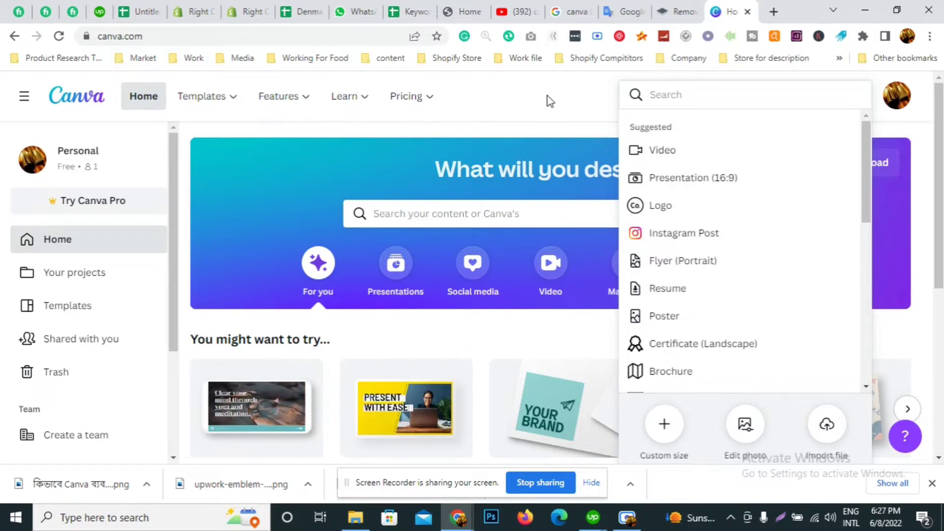
scroll(715, 246, down, 4)
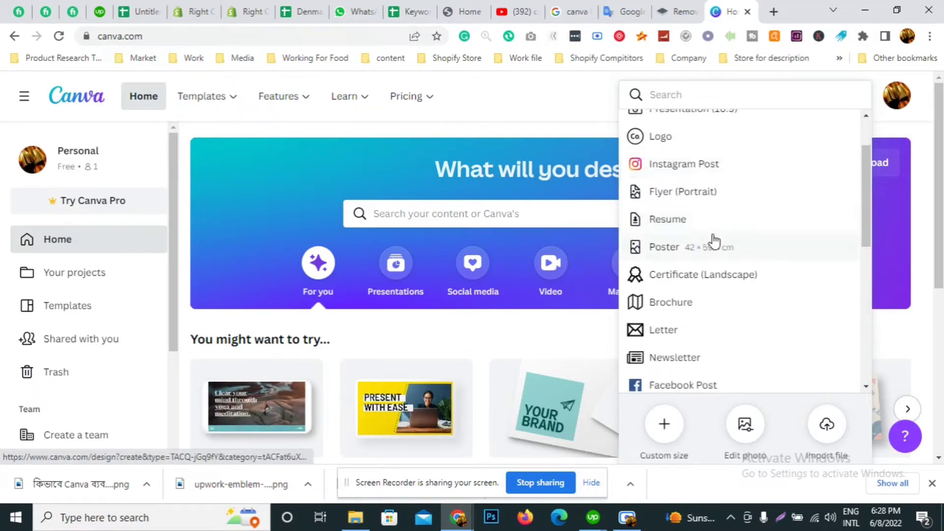
scroll(718, 255, down, 5)
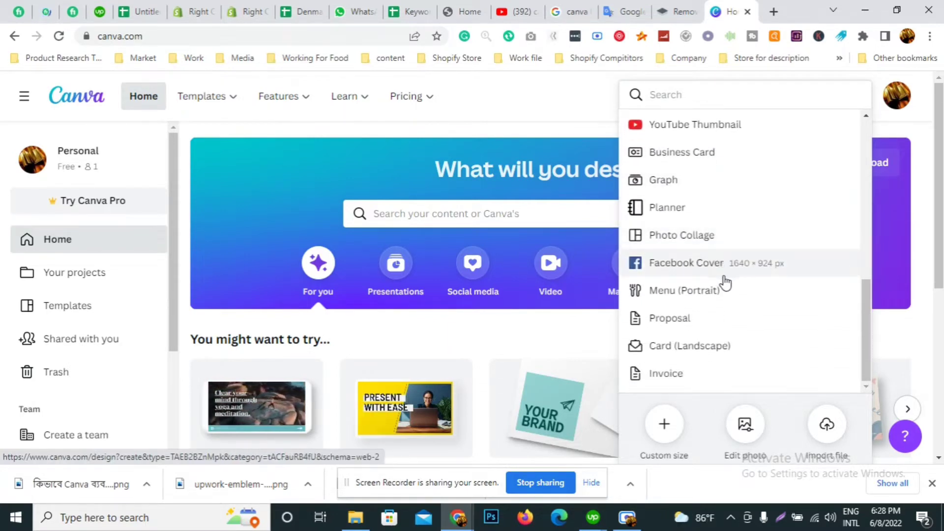
Step: Create a new blank design of the Logo type
scroll(723, 303, up, 3)
scroll(726, 303, up, 6)
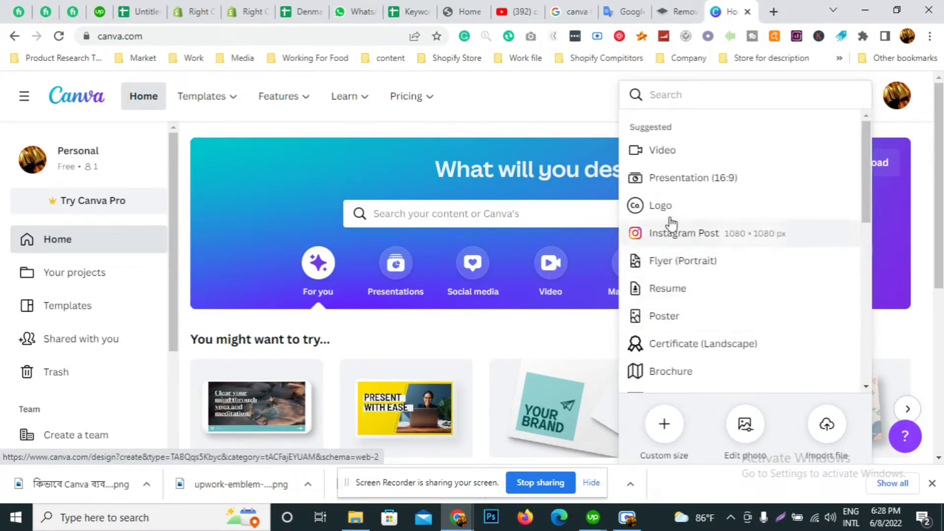
click(660, 211)
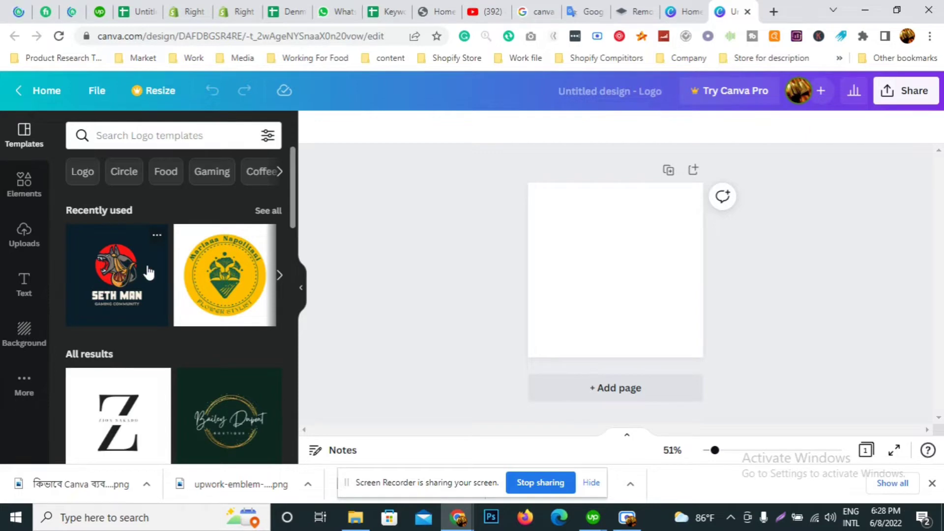
Step: Look through the logo templates and apply the recently used Seth Man gaming community template to the blank page
scroll(154, 272, down, 1)
scroll(236, 255, up, 1)
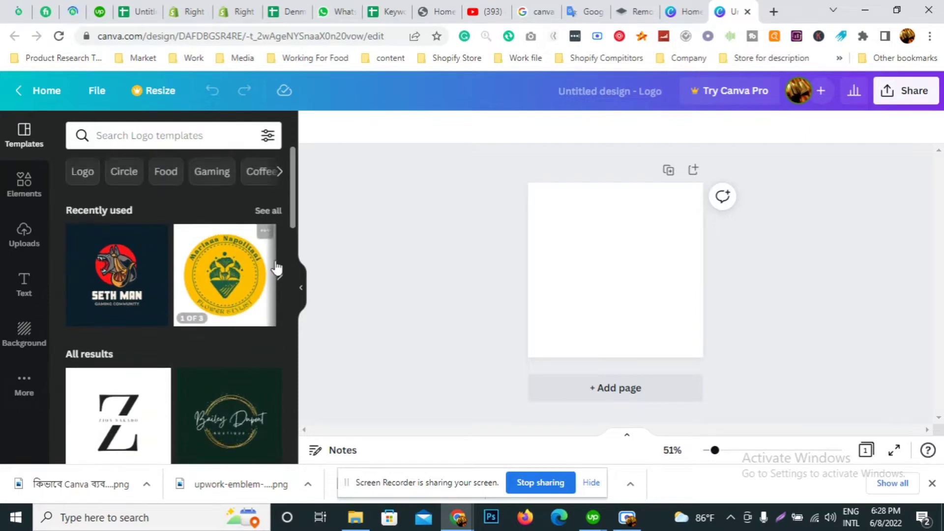
scroll(143, 299, down, 2)
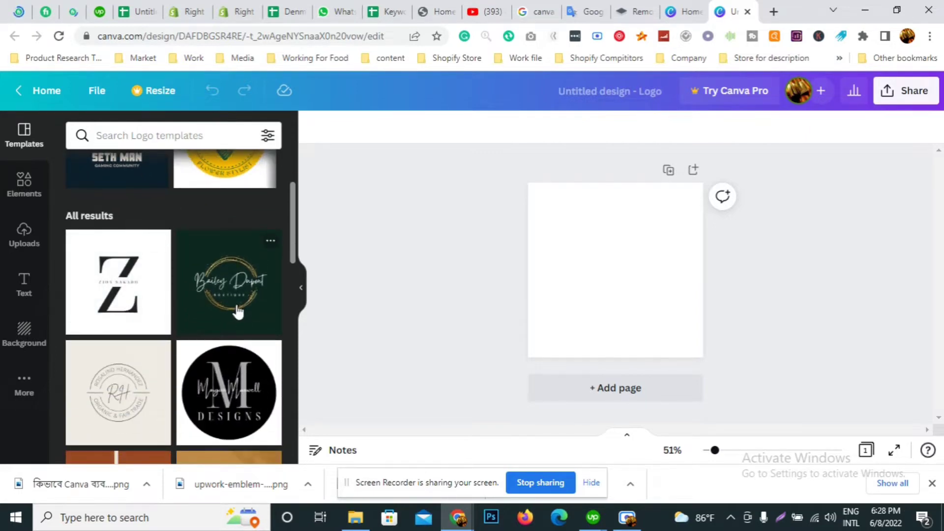
scroll(231, 311, down, 2)
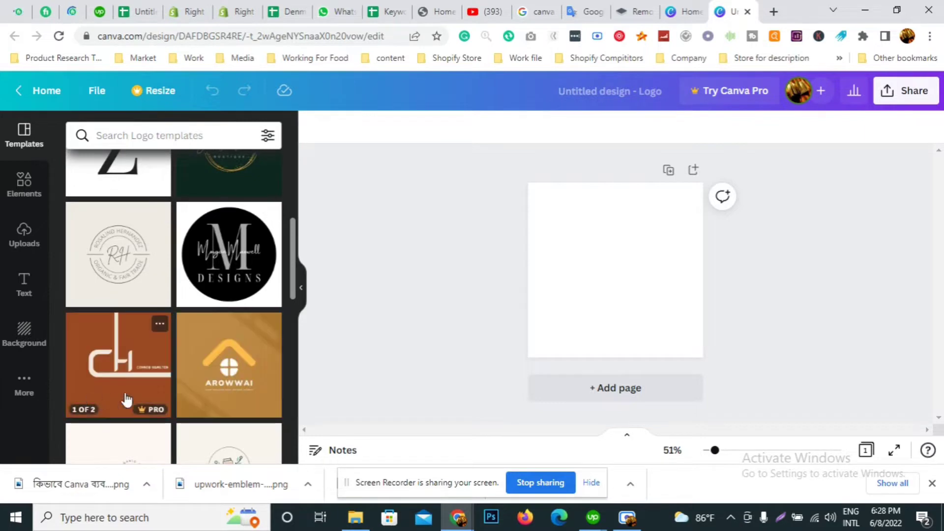
scroll(131, 393, down, 1)
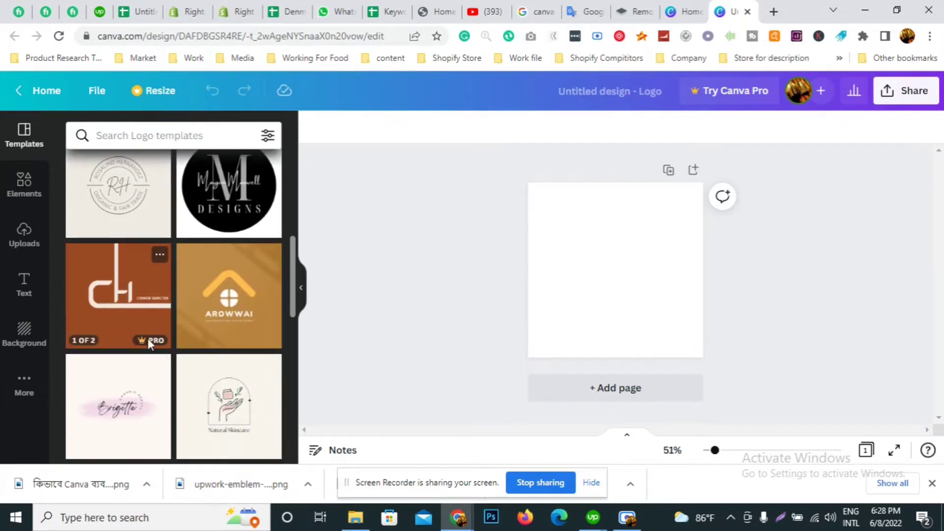
scroll(217, 339, down, 2)
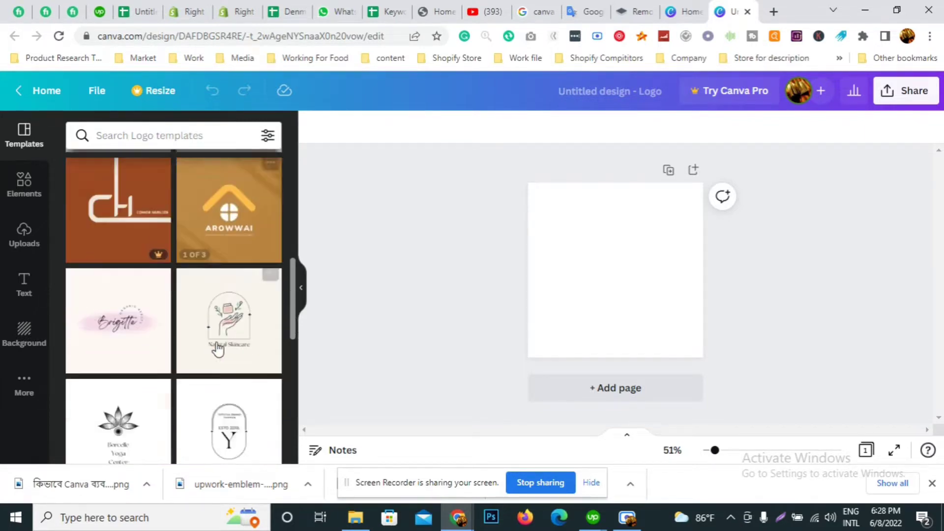
scroll(125, 293, up, 3)
scroll(126, 319, up, 5)
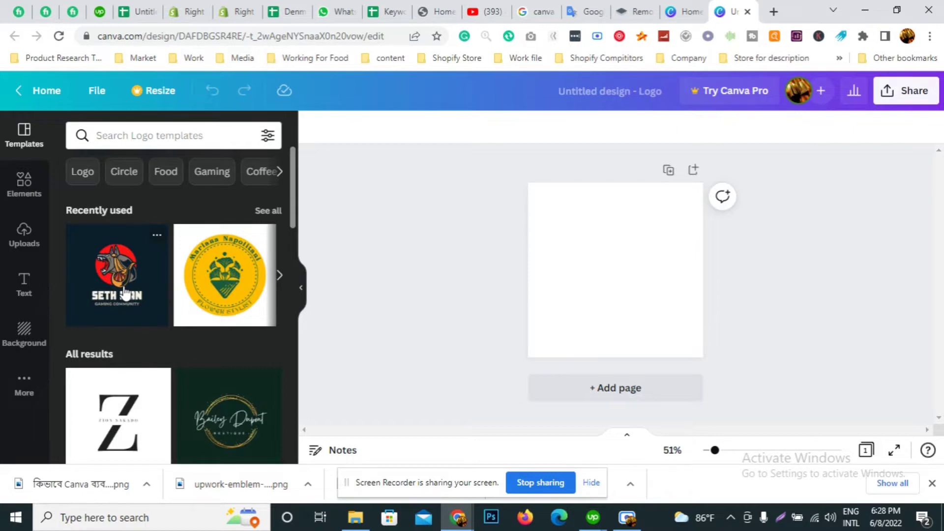
click(124, 294)
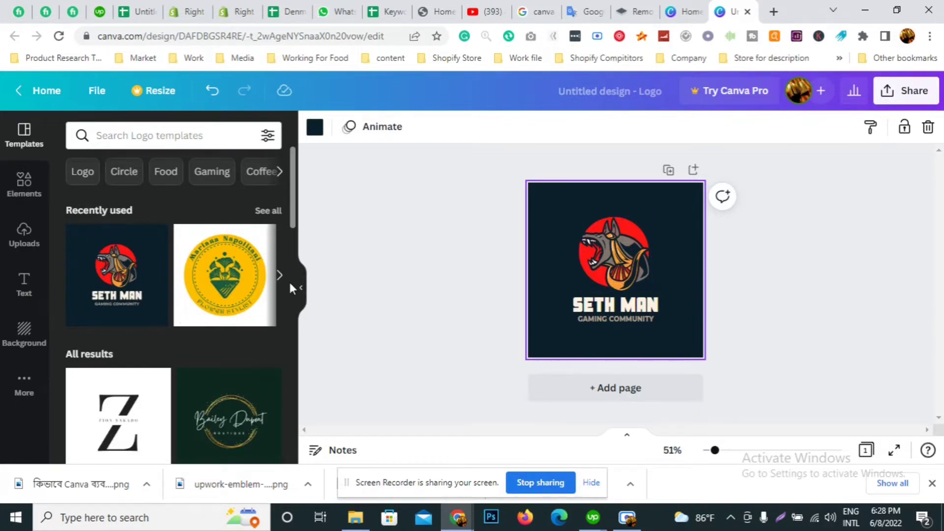
Step: Look through the logo templates, including the full set of recently used ones
scroll(291, 284, down, 3)
scroll(293, 282, up, 3)
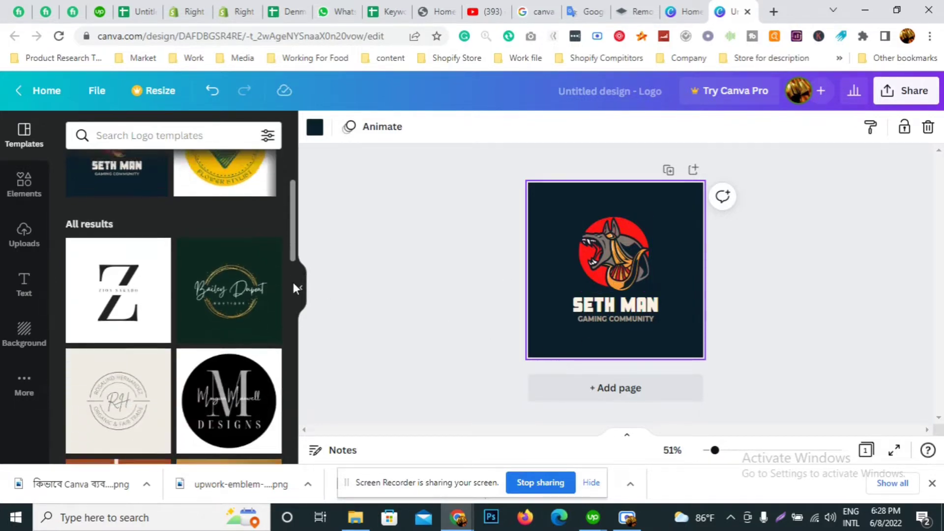
click(426, 249)
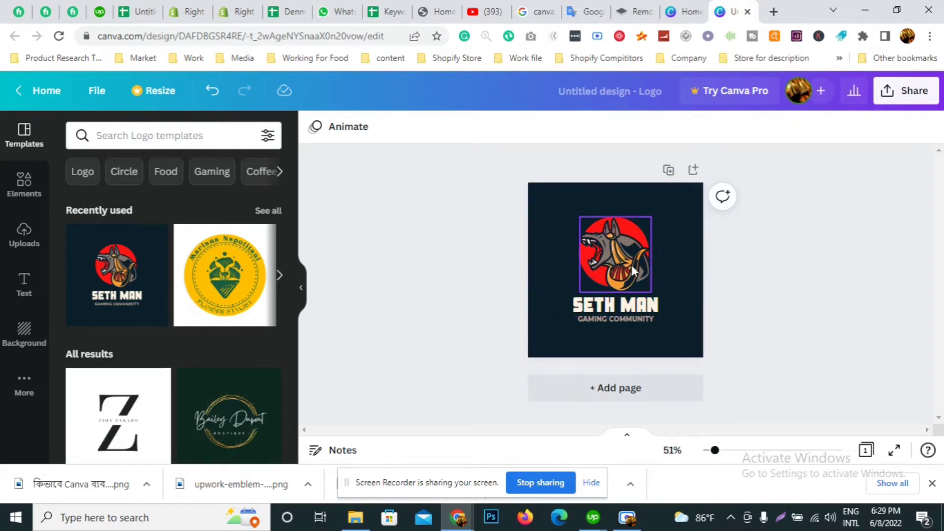
click(279, 277)
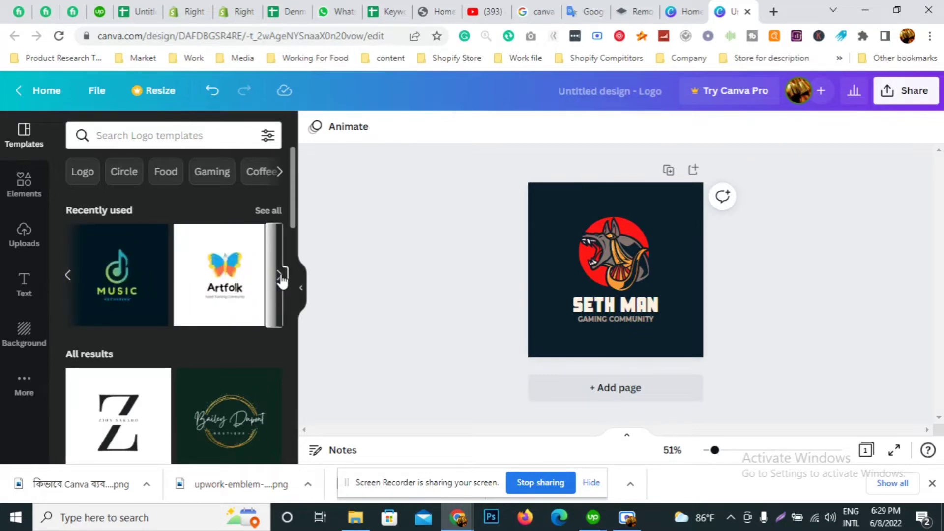
click(279, 278)
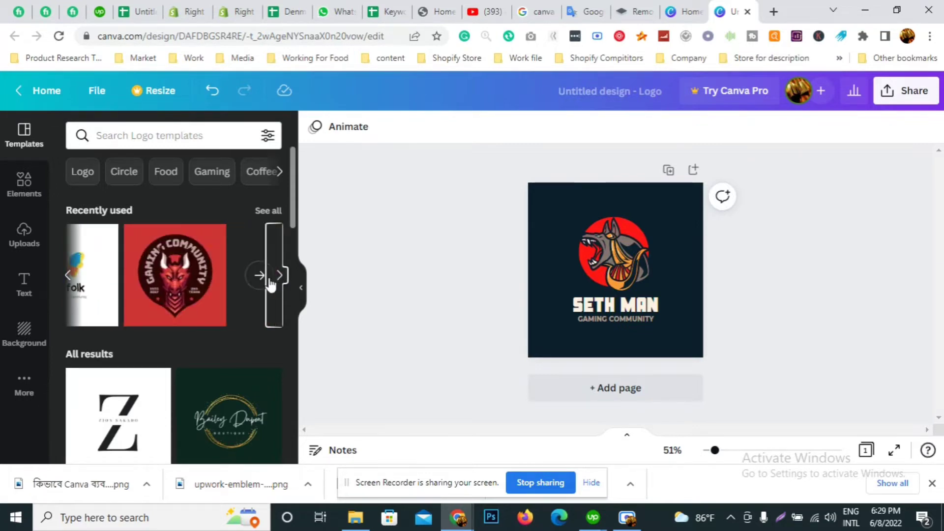
click(260, 277)
scroll(179, 339, down, 5)
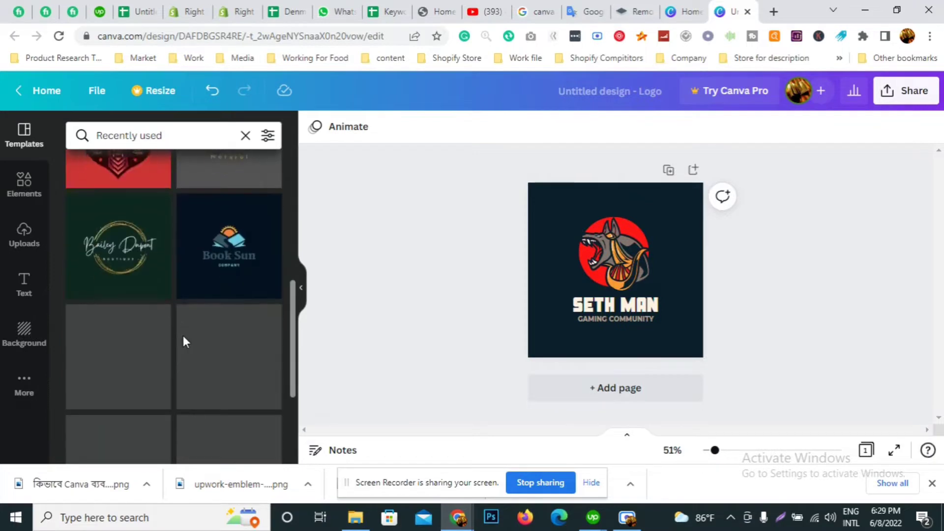
scroll(189, 339, up, 2)
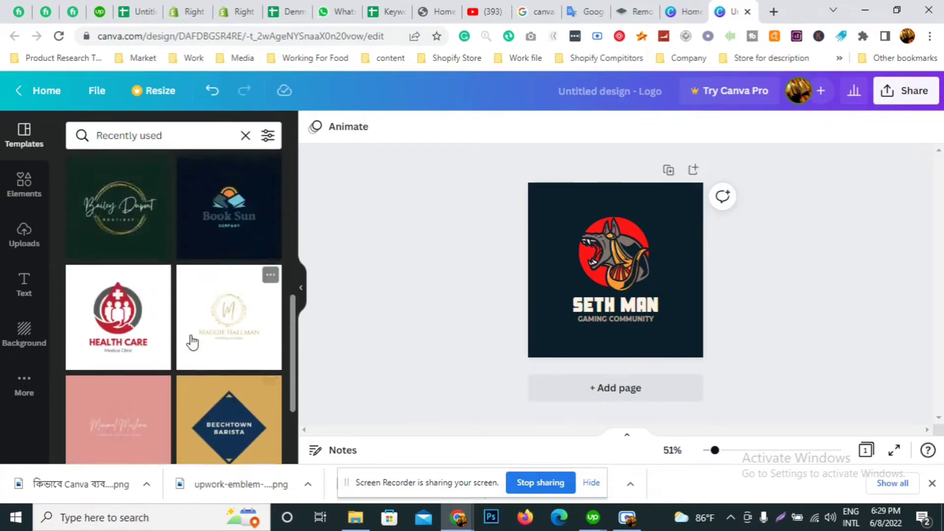
scroll(191, 341, down, 2)
scroll(194, 340, up, 10)
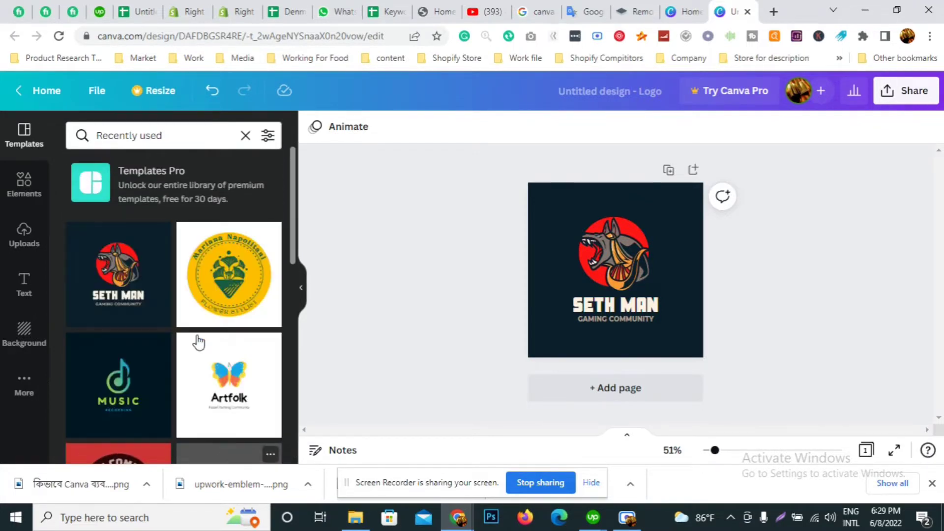
scroll(198, 341, down, 5)
scroll(198, 341, down, 5)
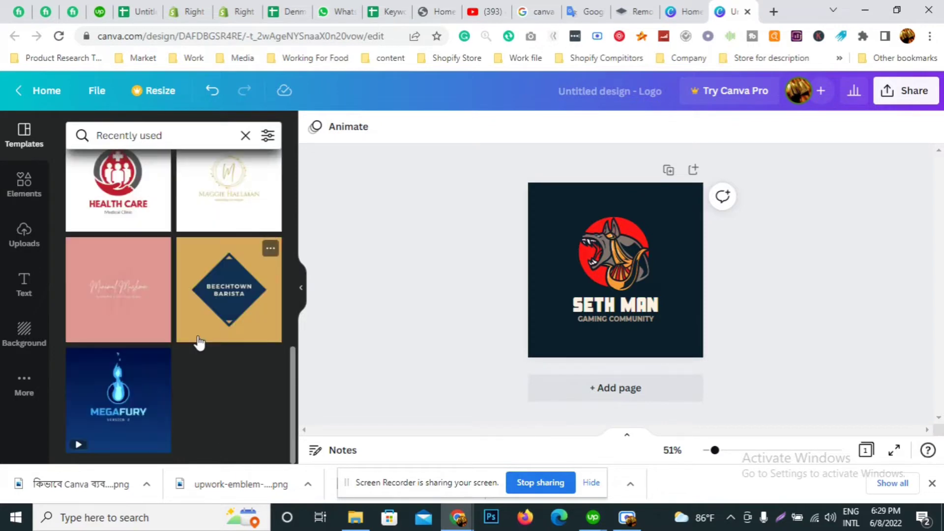
scroll(256, 344, up, 10)
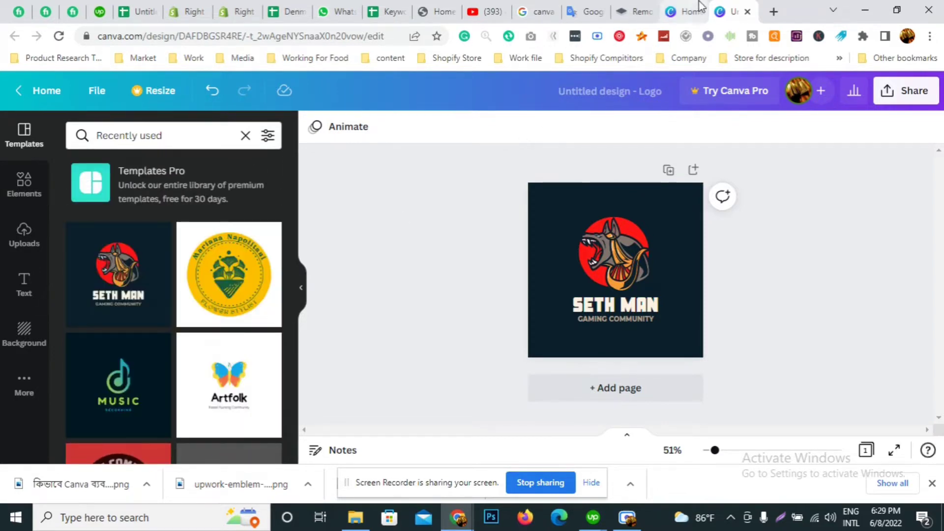
click(688, 11)
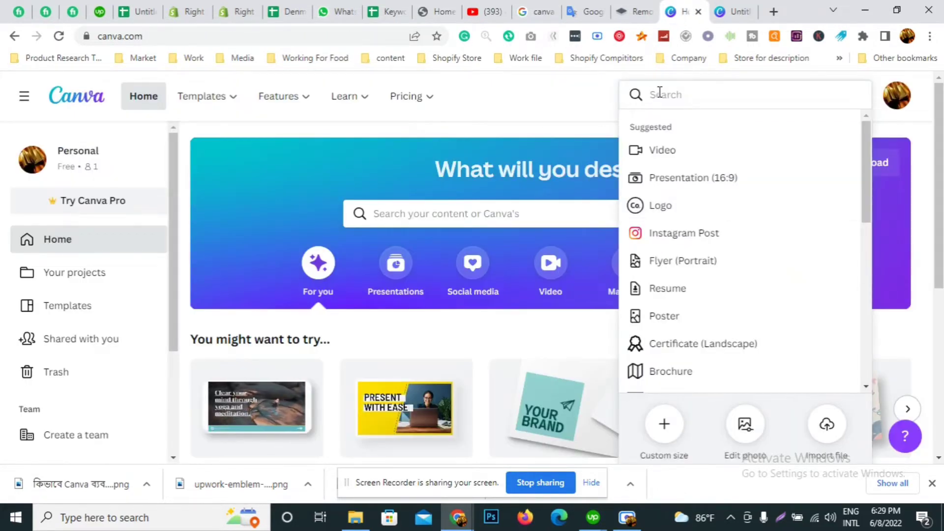
text(logo)
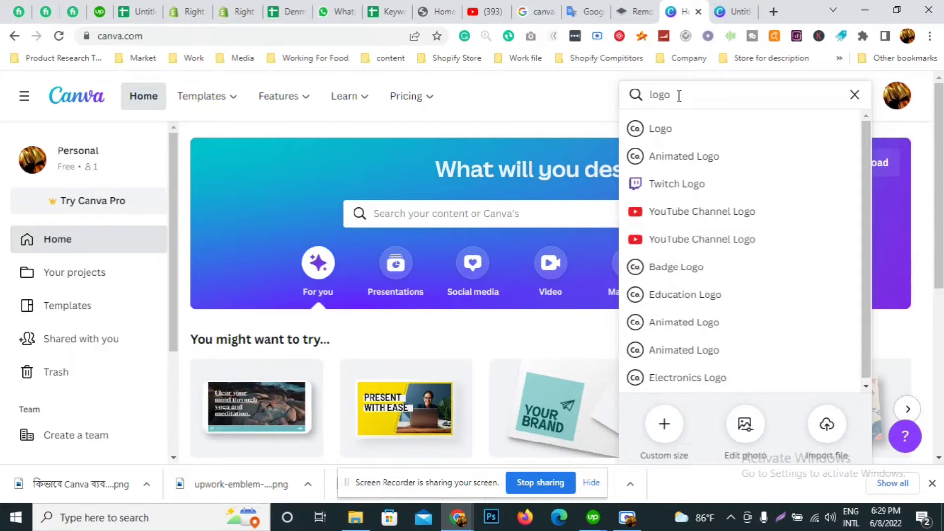
click(695, 137)
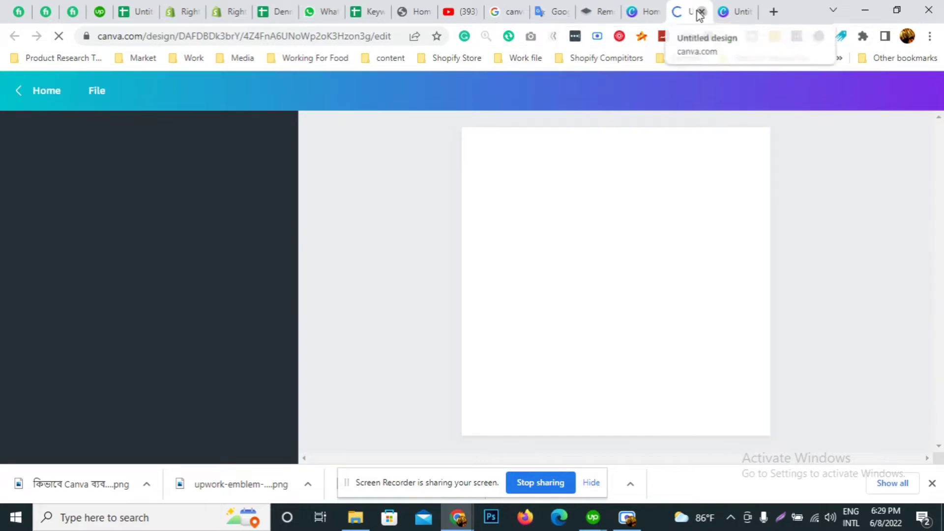
click(628, 8)
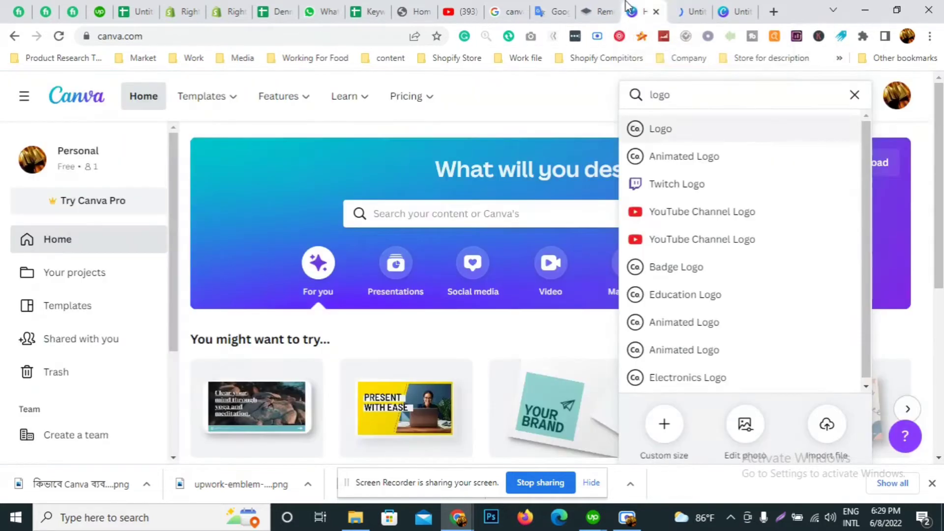
Step: Search the Canva home page for "logo" templates and filter the results to free ones
click(457, 216)
text(logo)
key(Return)
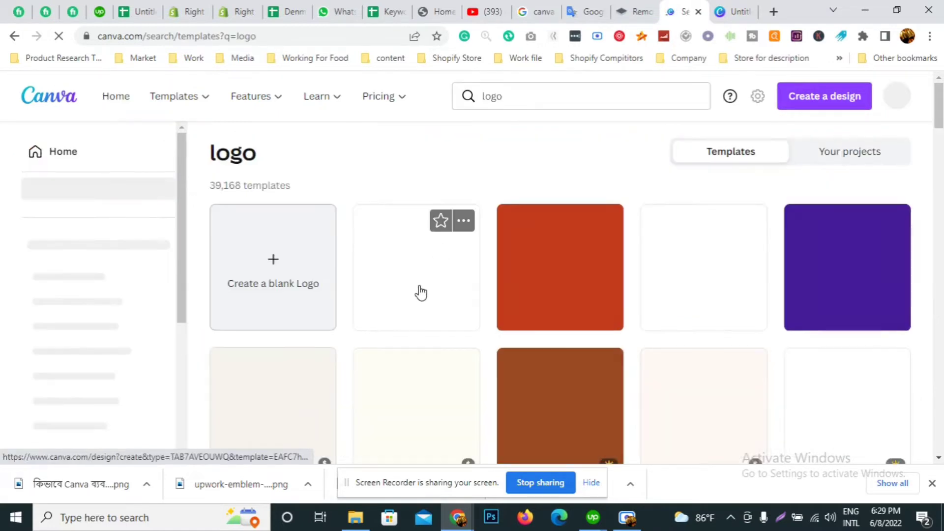
scroll(492, 295, down, 4)
scroll(500, 295, down, 5)
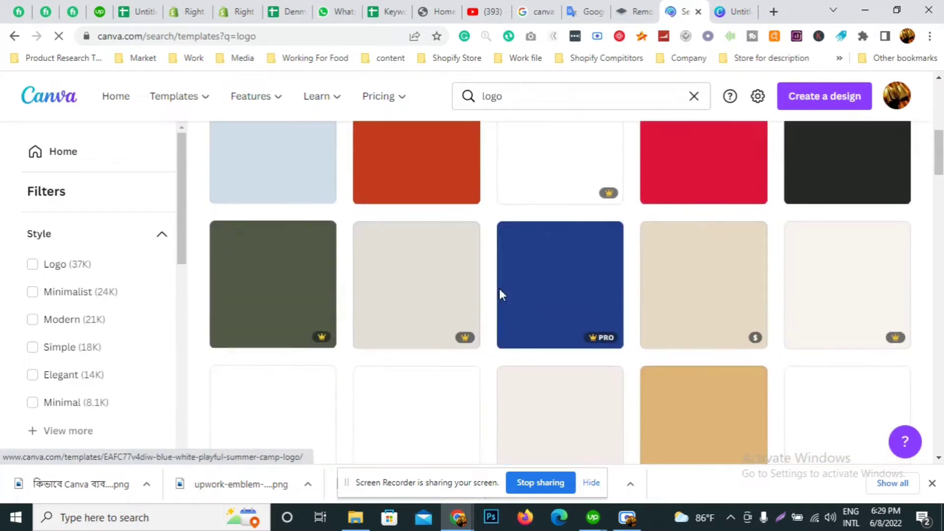
scroll(79, 295, down, 8)
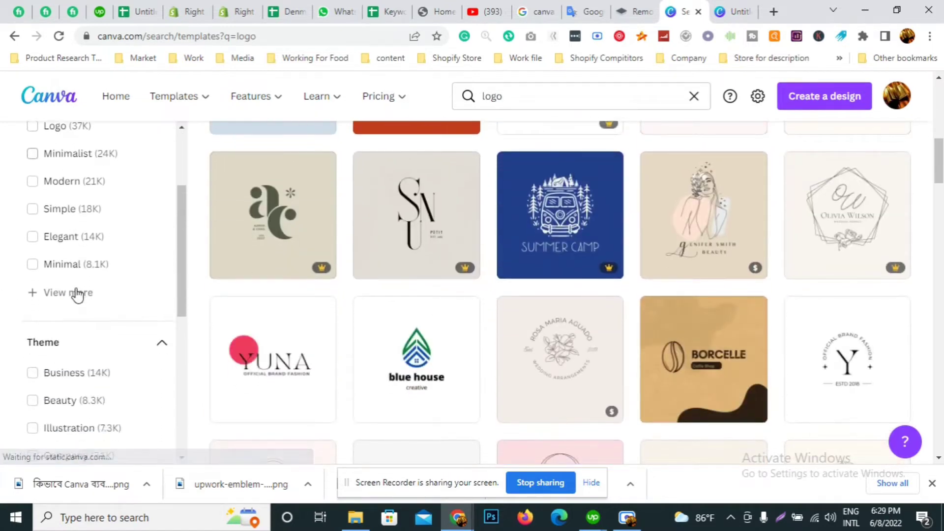
scroll(91, 334, down, 1)
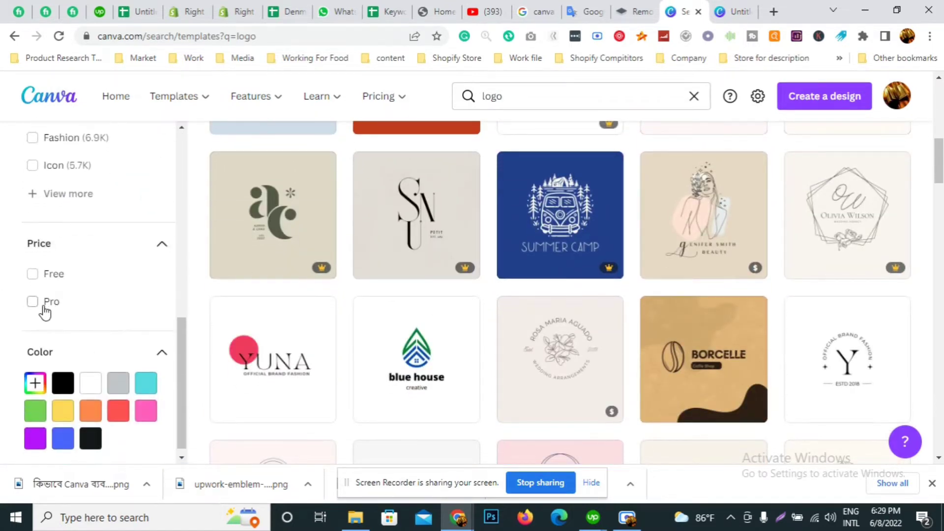
click(33, 276)
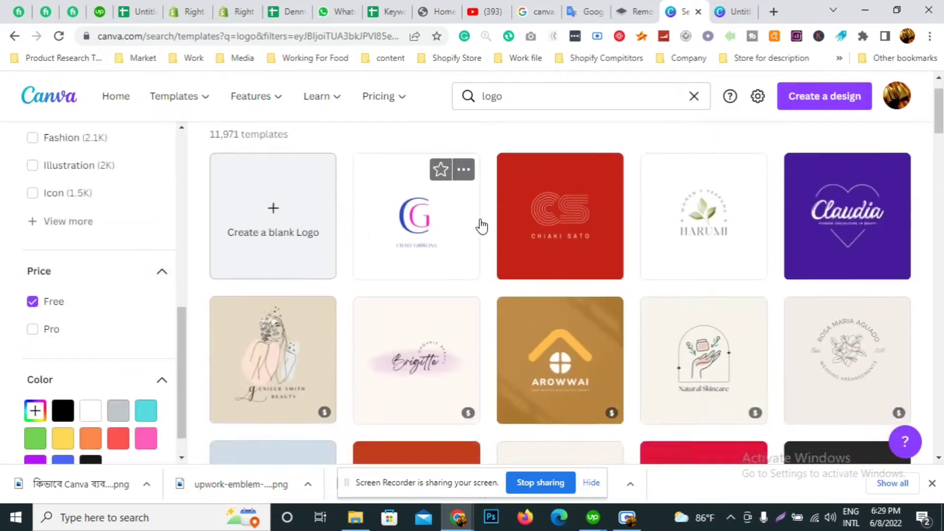
Step: Examine the range of free logo templates, and return to the Seth Man logo design
scroll(481, 226, down, 8)
scroll(482, 231, down, 15)
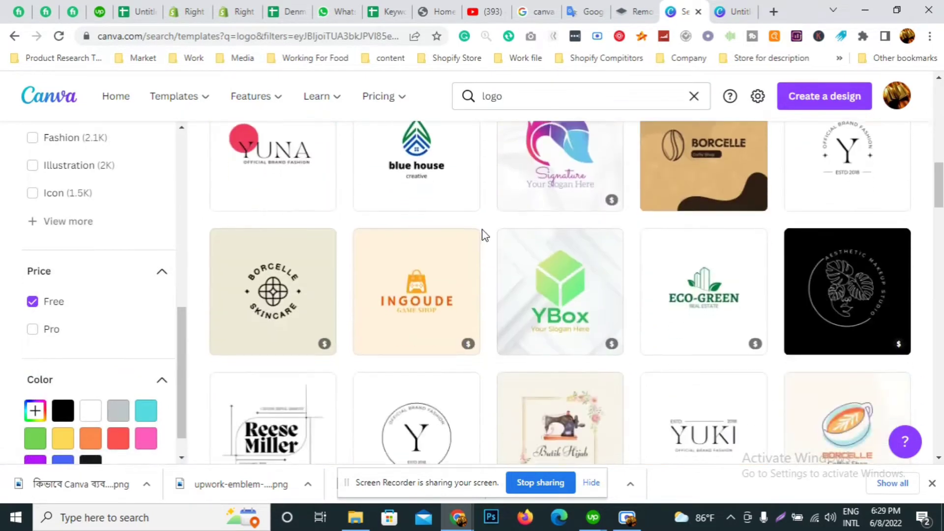
scroll(483, 225, down, 14)
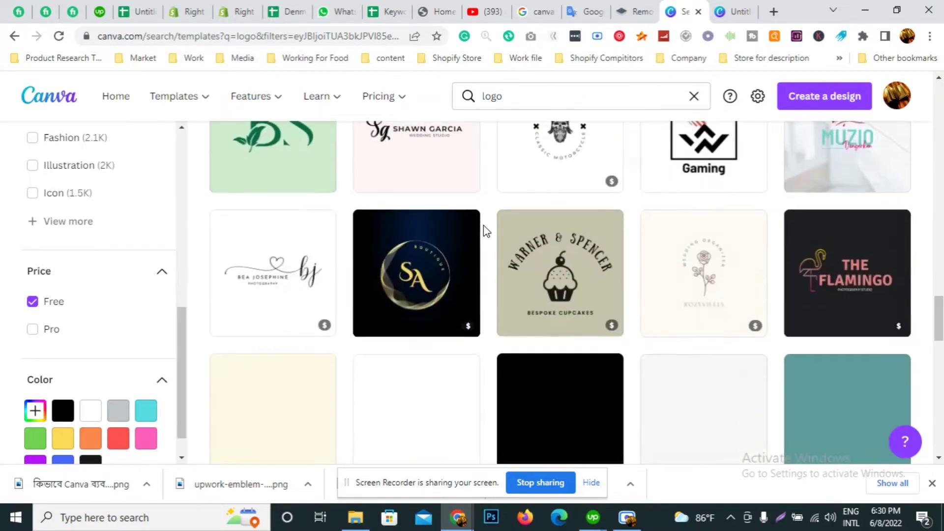
scroll(491, 227, down, 5)
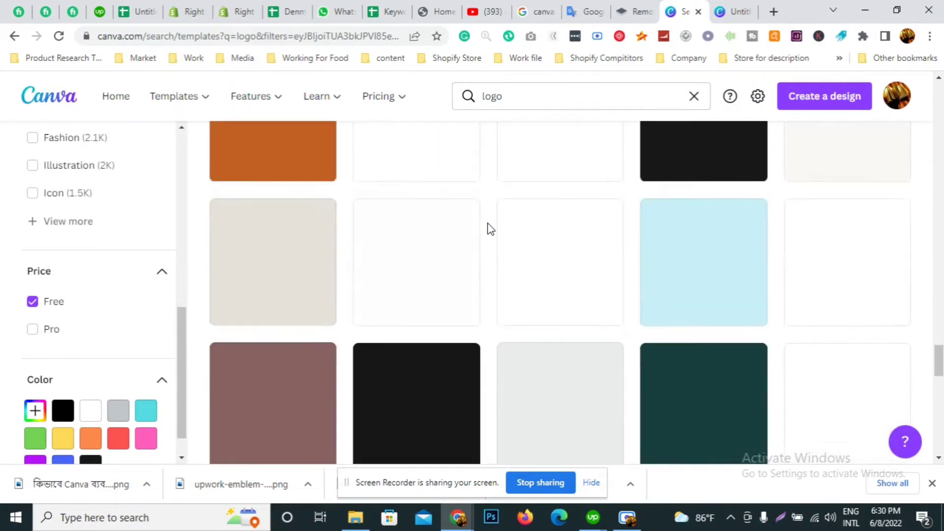
scroll(490, 227, up, 10)
scroll(493, 219, up, 5)
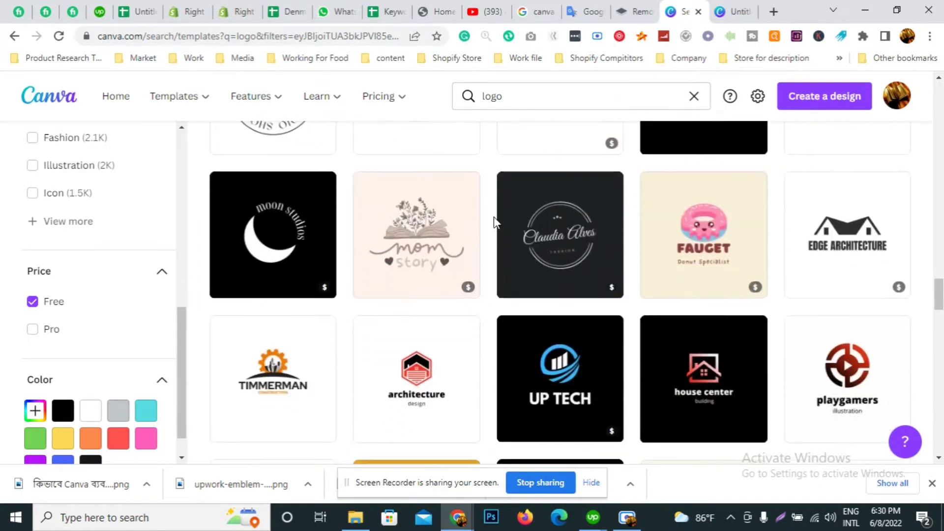
scroll(495, 219, down, 5)
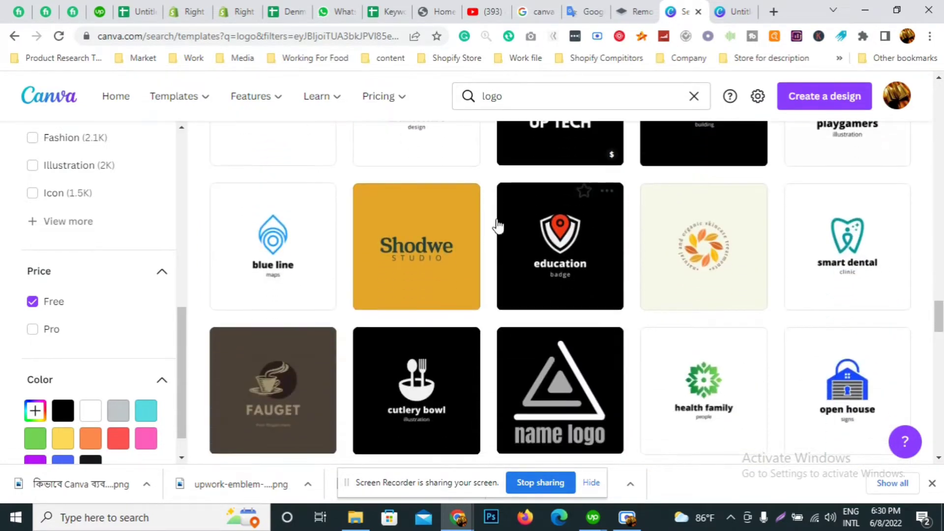
click(735, 11)
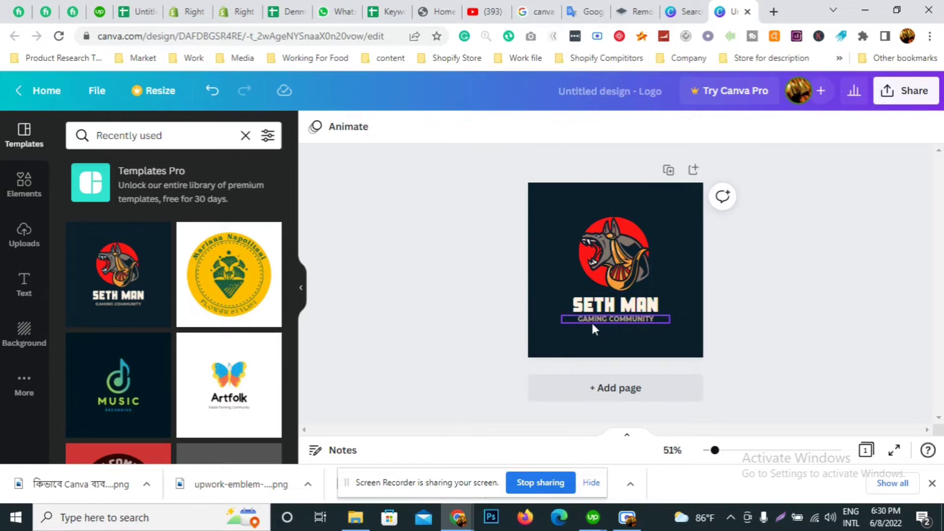
Step: Search Google for "cycle icon" in a new browser tab and show the image results
click(773, 14)
text(c)
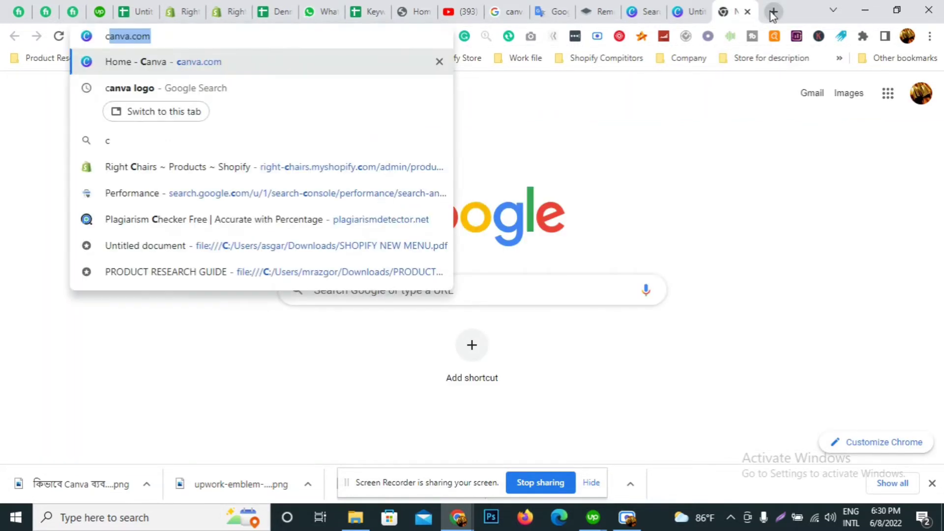
text(ycle icon)
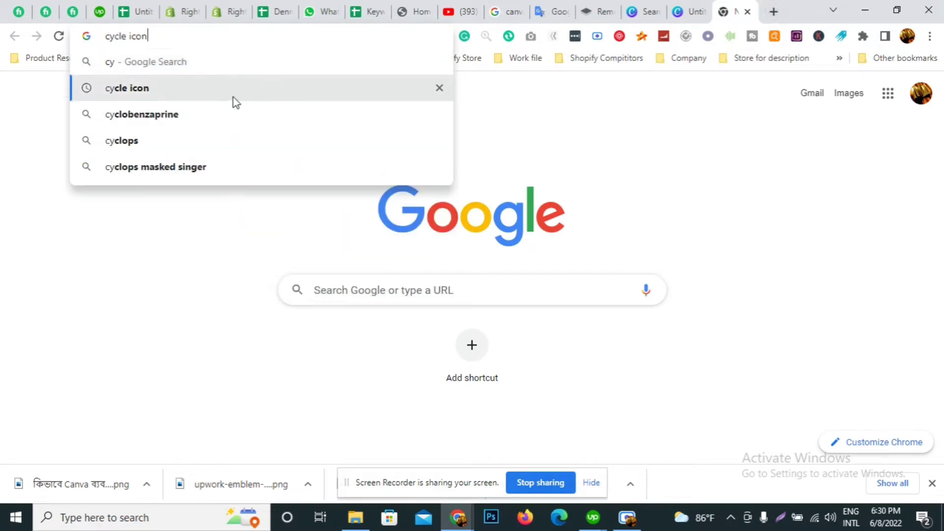
click(234, 98)
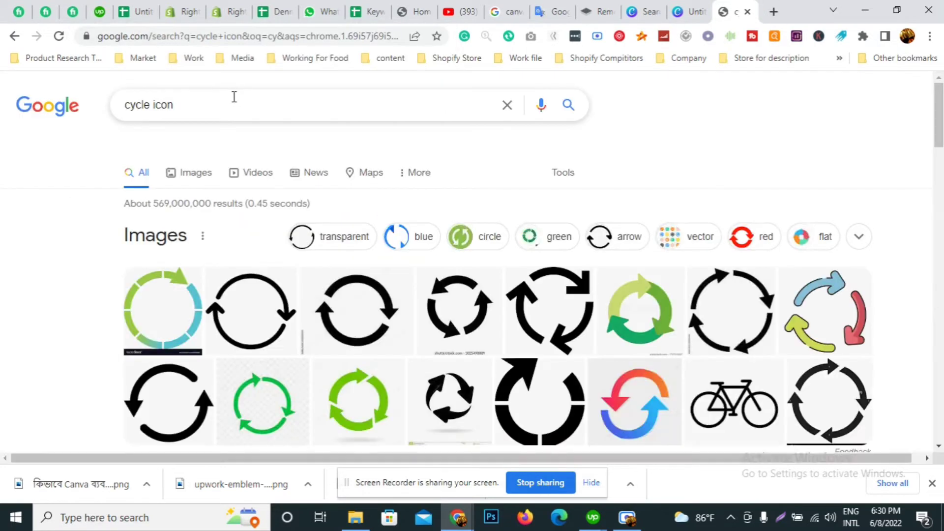
click(197, 182)
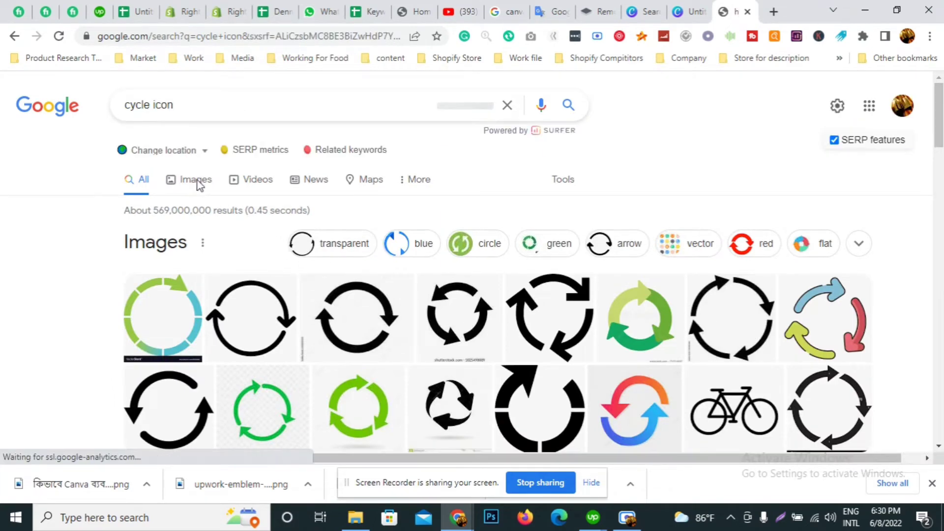
Step: Find the bicycle icon among the image results and open the related cyclist image "bicycle icon vector 3" in the preview
scroll(362, 263, down, 8)
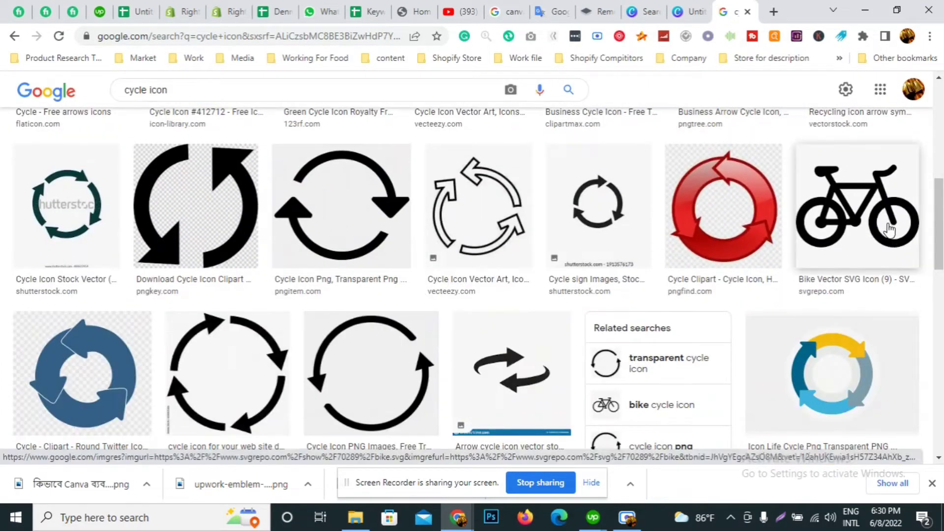
click(887, 222)
scroll(791, 243, down, 5)
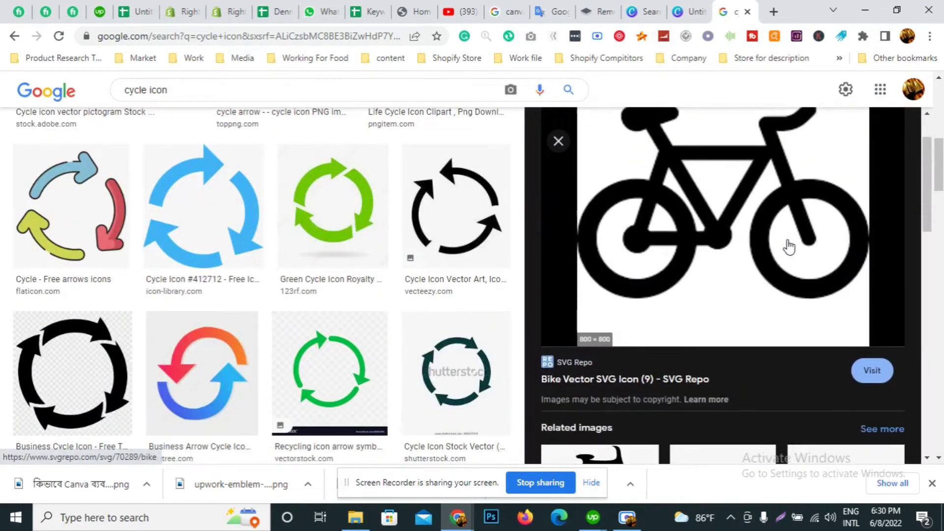
scroll(810, 310, down, 3)
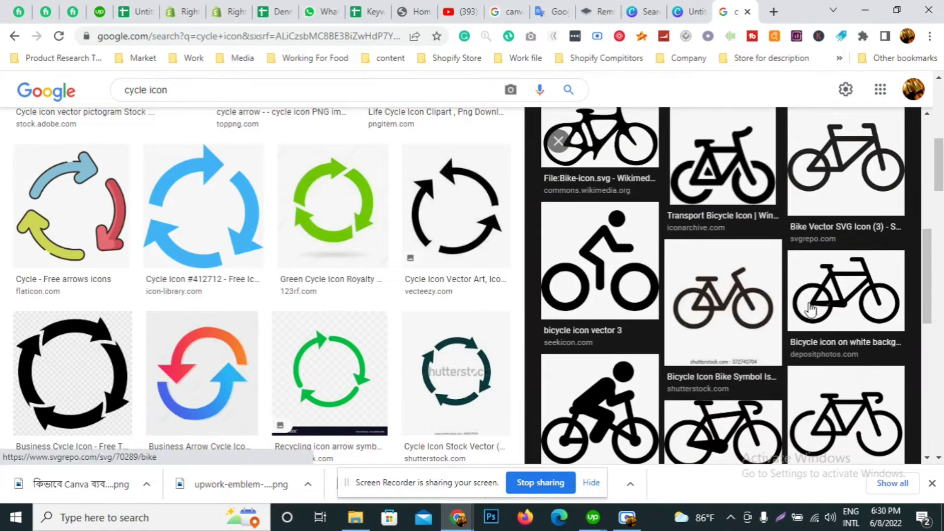
click(618, 272)
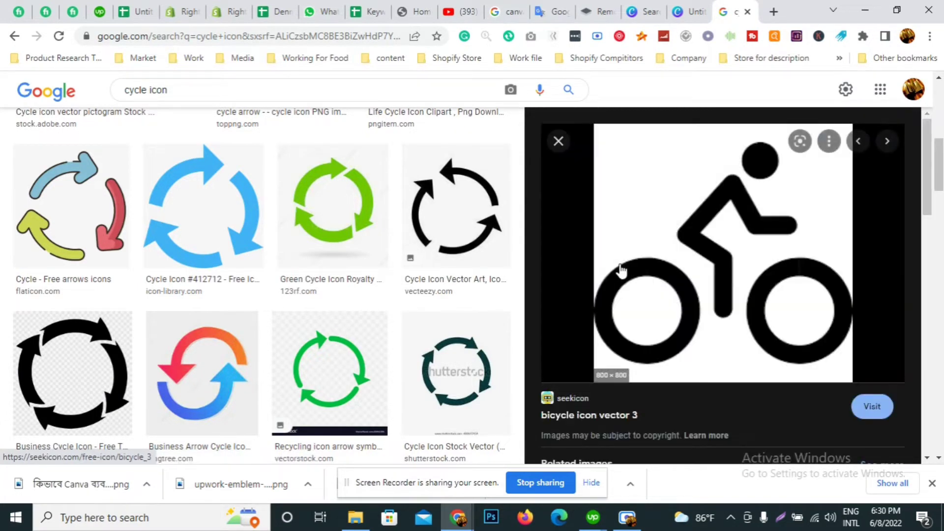
Step: Save the previewed cyclist icon as a PNG image in the Downloads folder
right_click(677, 221)
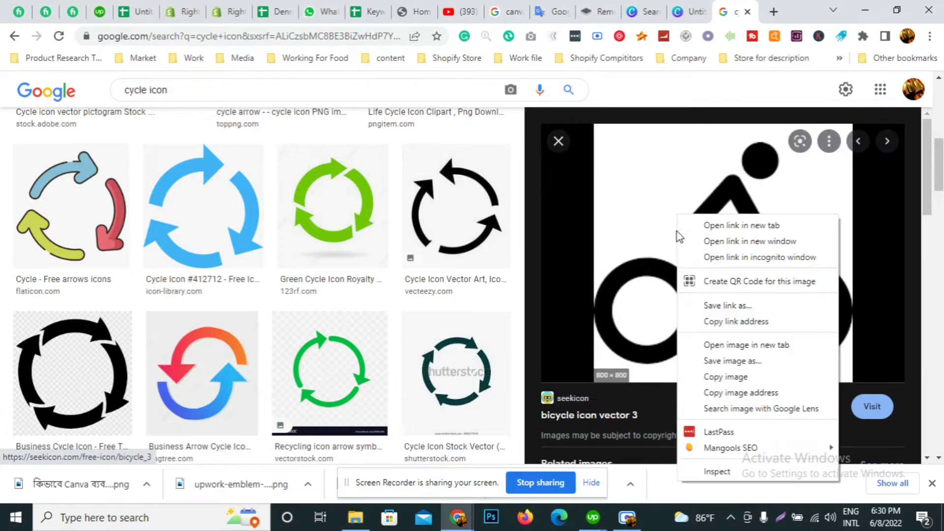
click(729, 372)
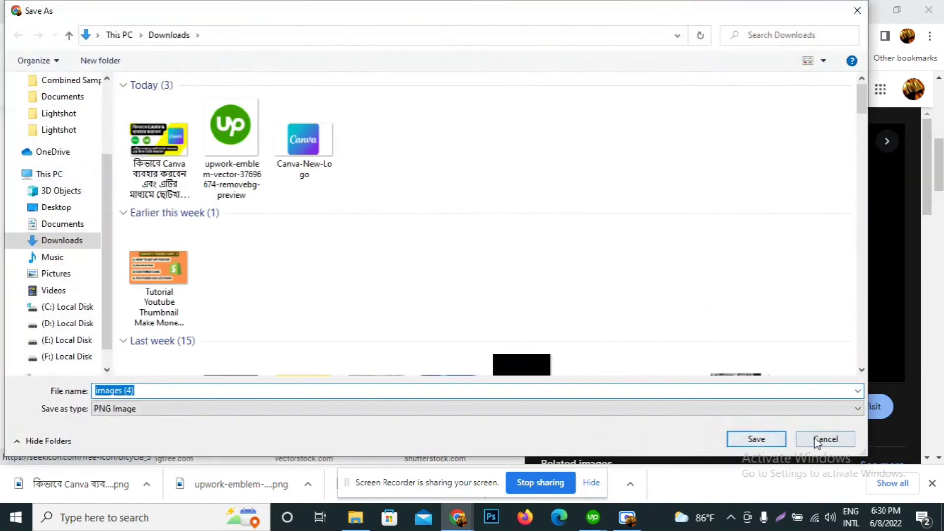
click(755, 439)
Step: Search Google for "backgroung remove" in a new browser tab and open the remove.bg site
click(771, 11)
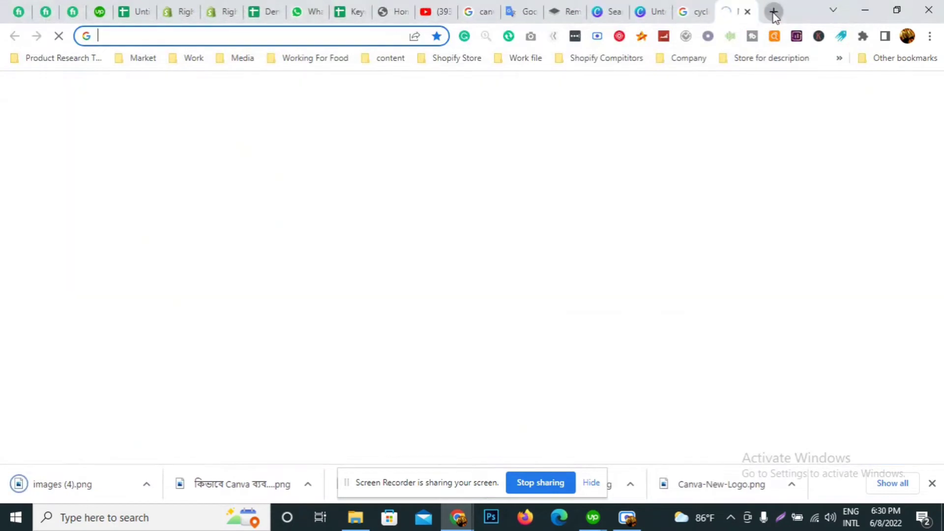
text(ba)
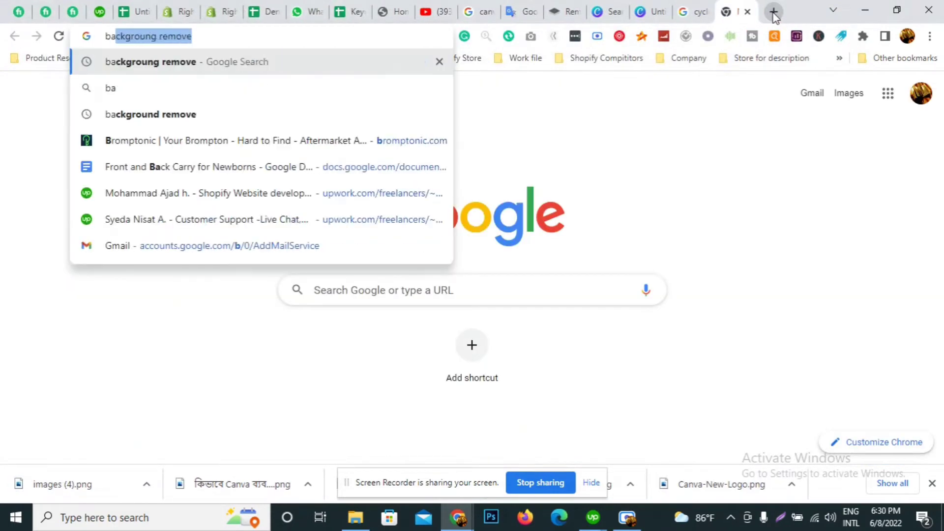
key(Return)
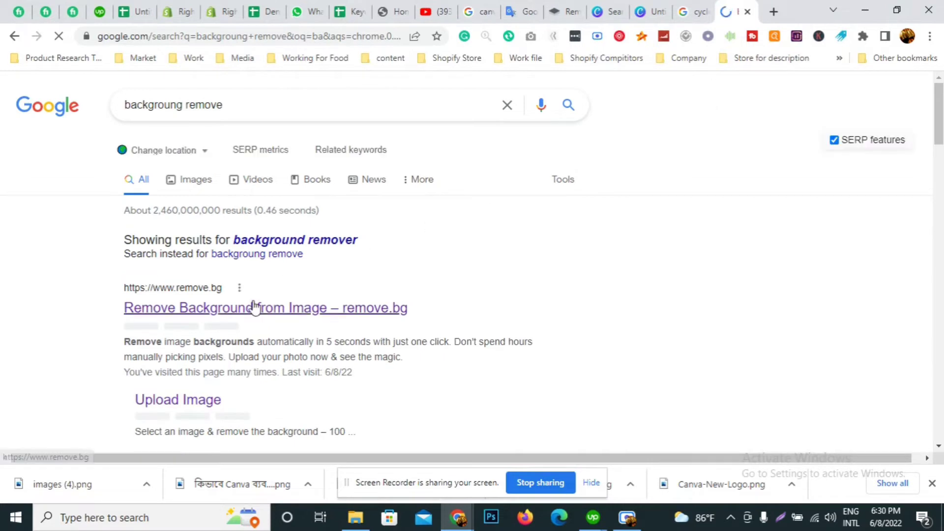
click(254, 302)
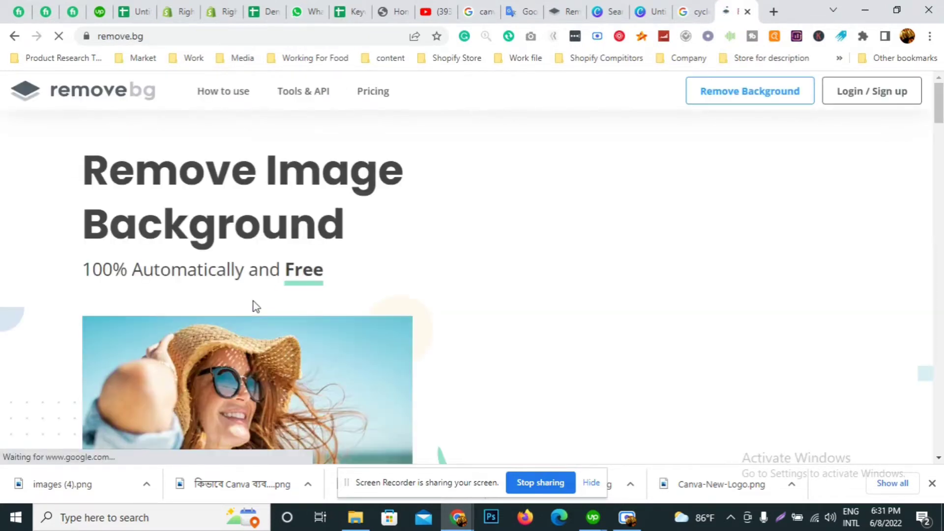
Step: Upload the saved cyclist icon "images (4)" to remove.bg and download the preview image with its background removed
scroll(647, 280, down, 1)
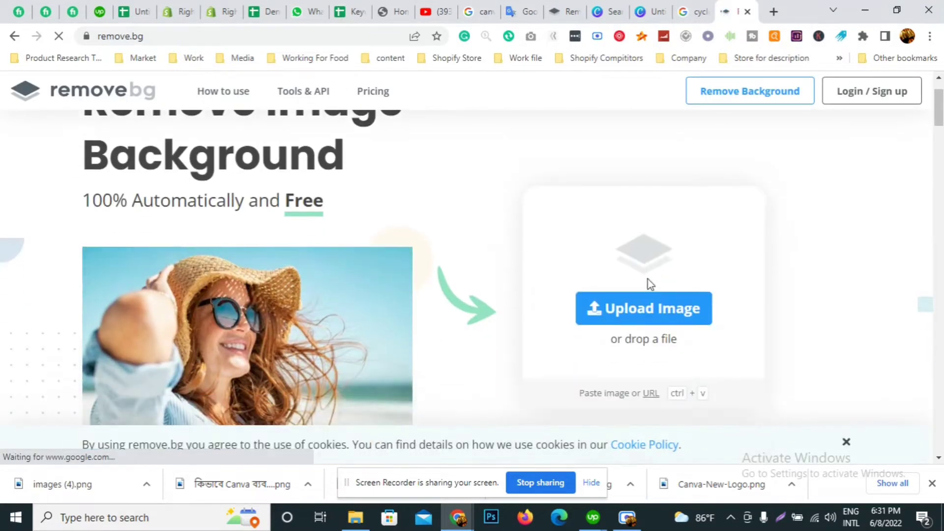
click(648, 307)
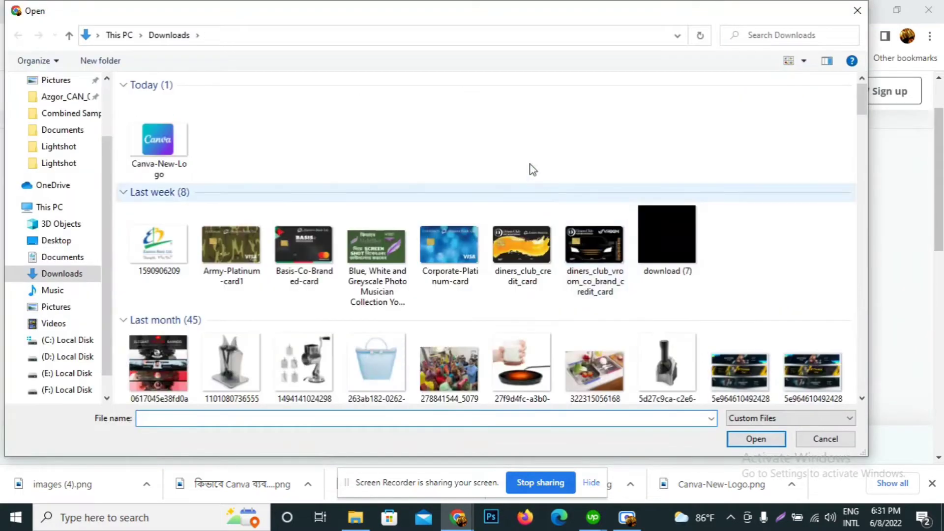
double_click(157, 142)
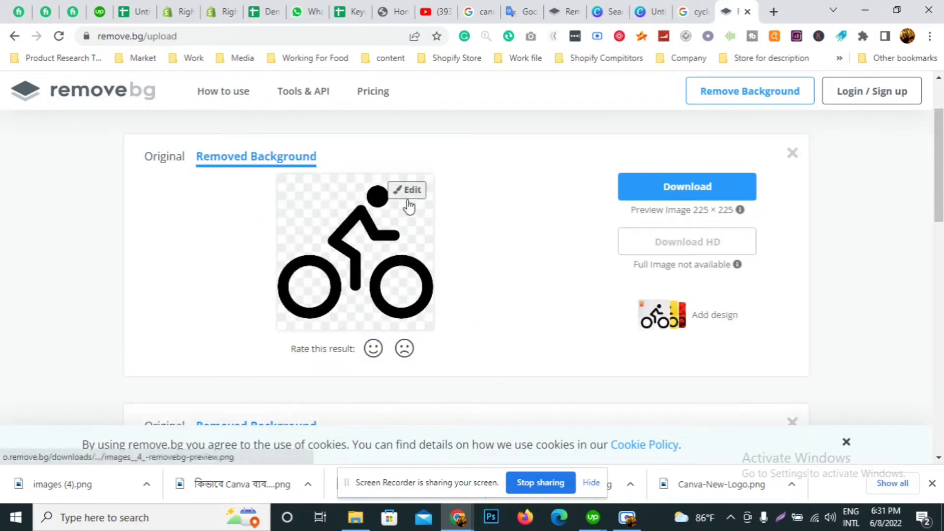
click(674, 195)
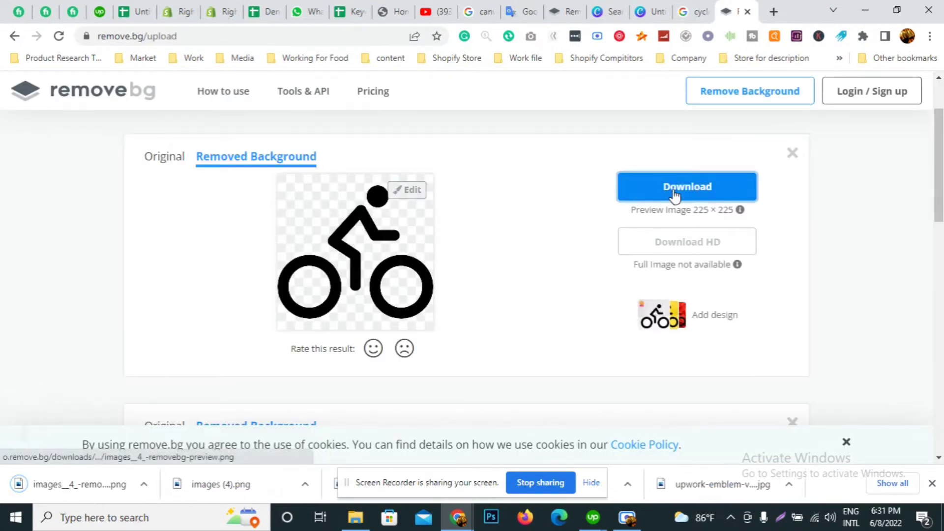
Step: Return to the Seth Man logo design in Canva and upload the "images__4_-removebg-preview" file
click(622, 7)
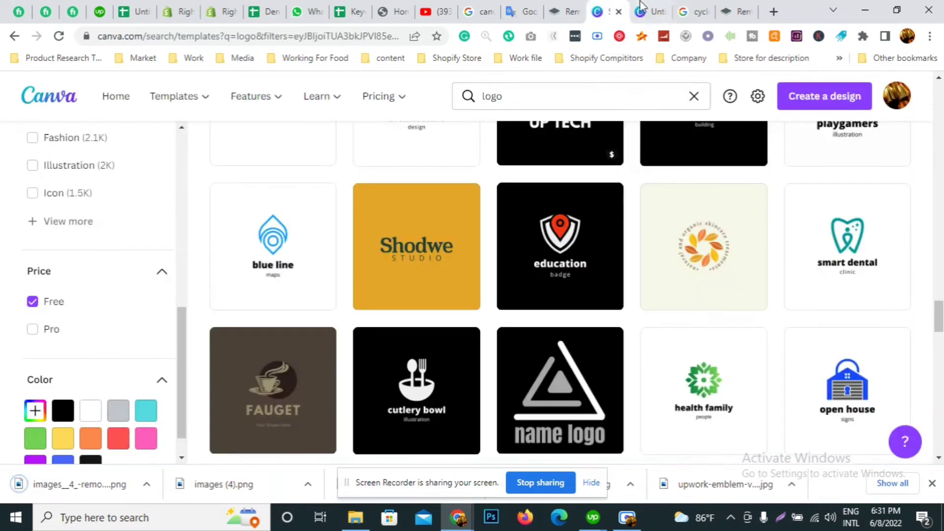
click(643, 7)
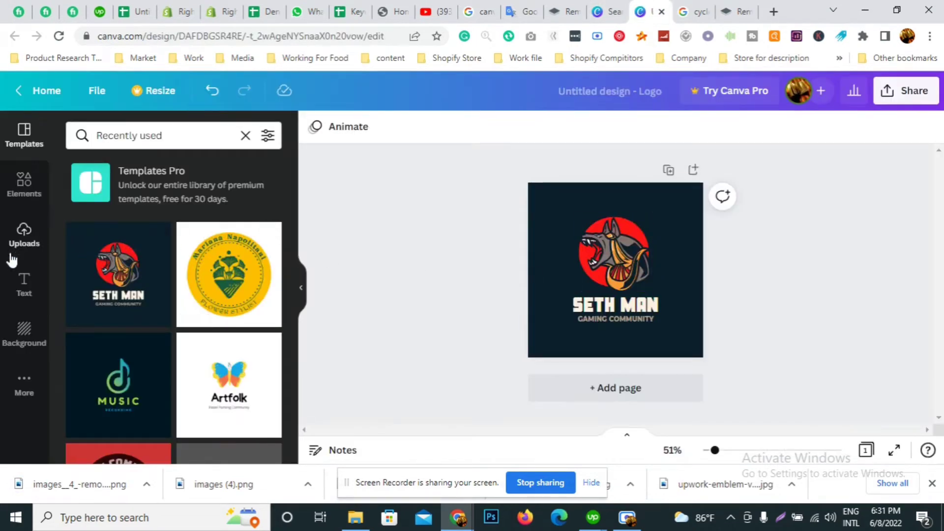
click(30, 238)
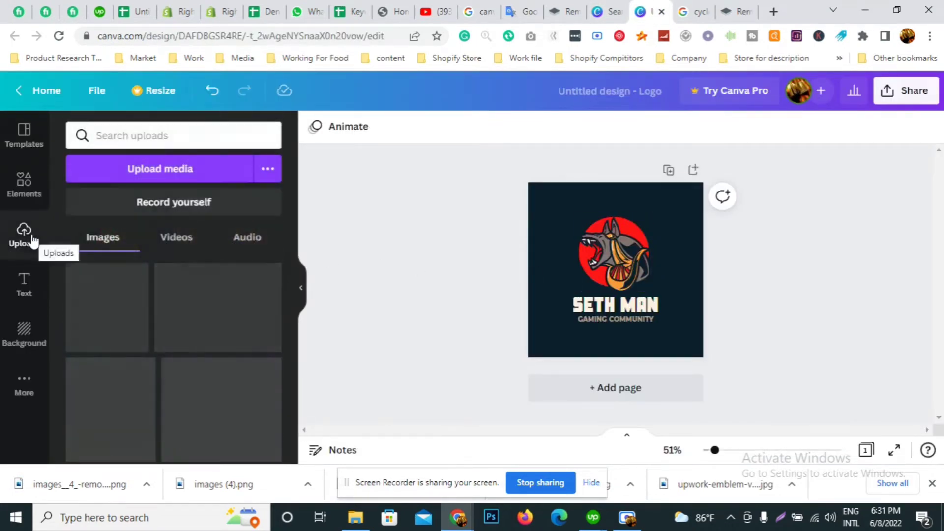
click(195, 170)
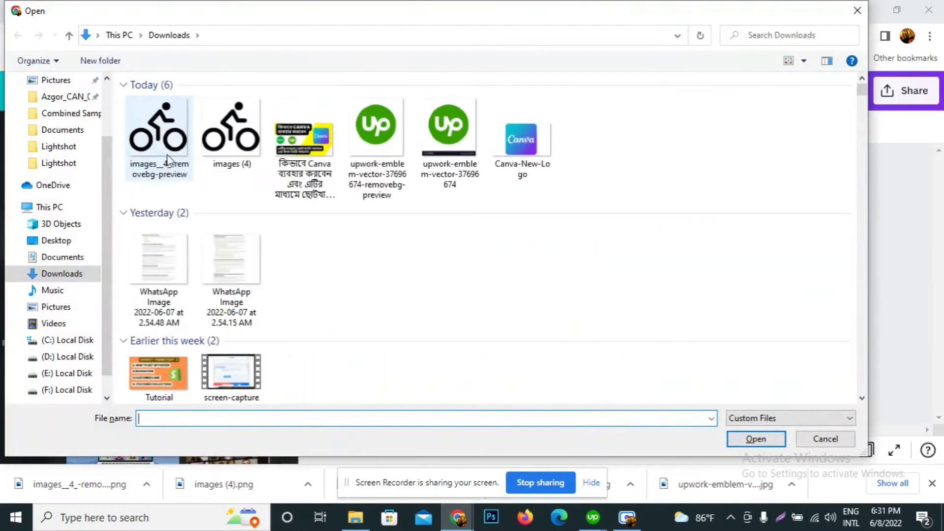
double_click(167, 158)
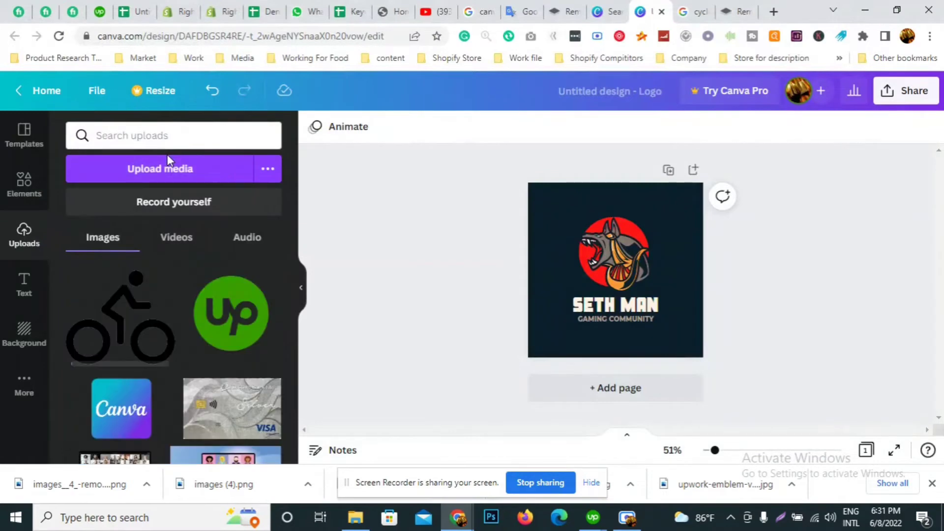
Step: Delete the animal figure from the logo and place the uploaded cyclist icon, scaled down, over the red ring
click(615, 255)
key(Delete)
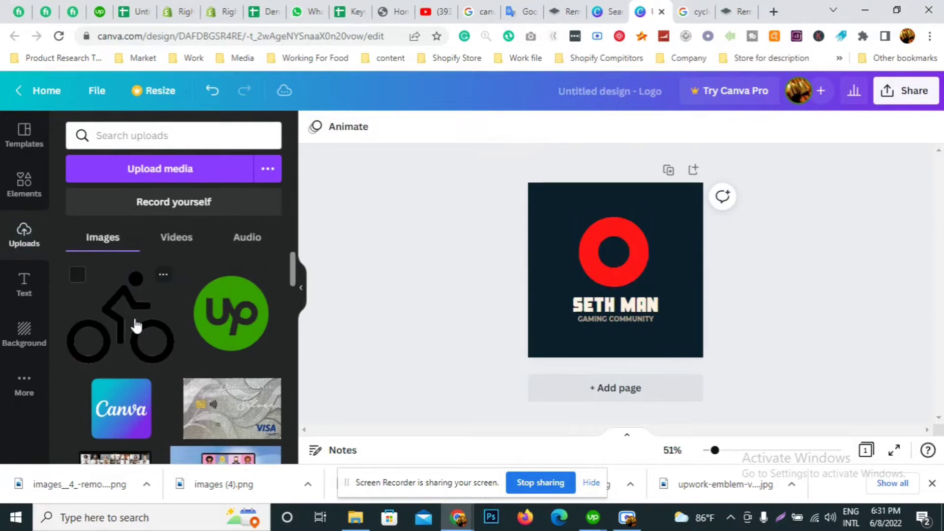
click(138, 326)
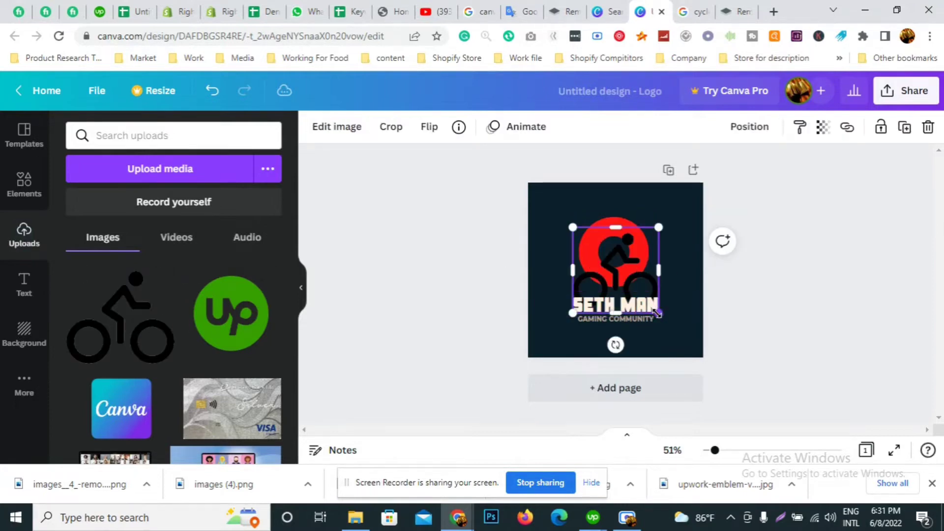
drag(657, 313, 610, 256)
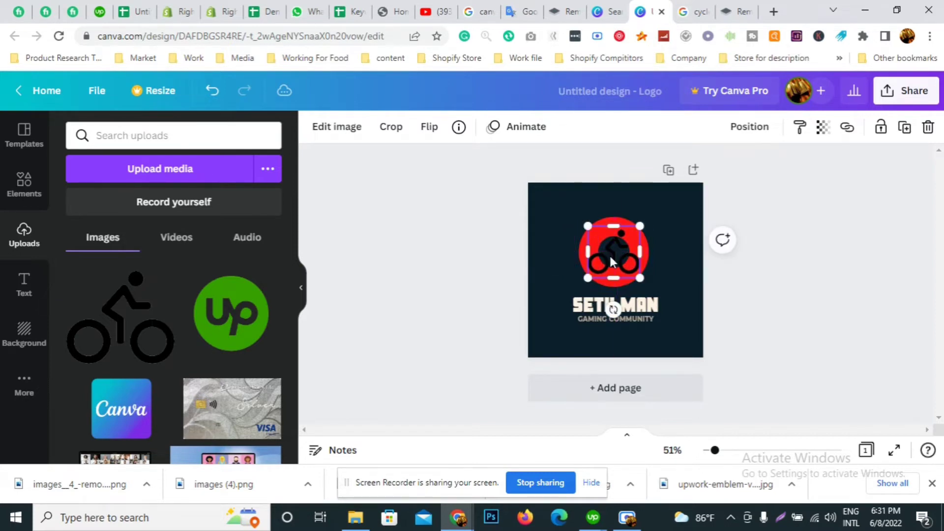
click(626, 517)
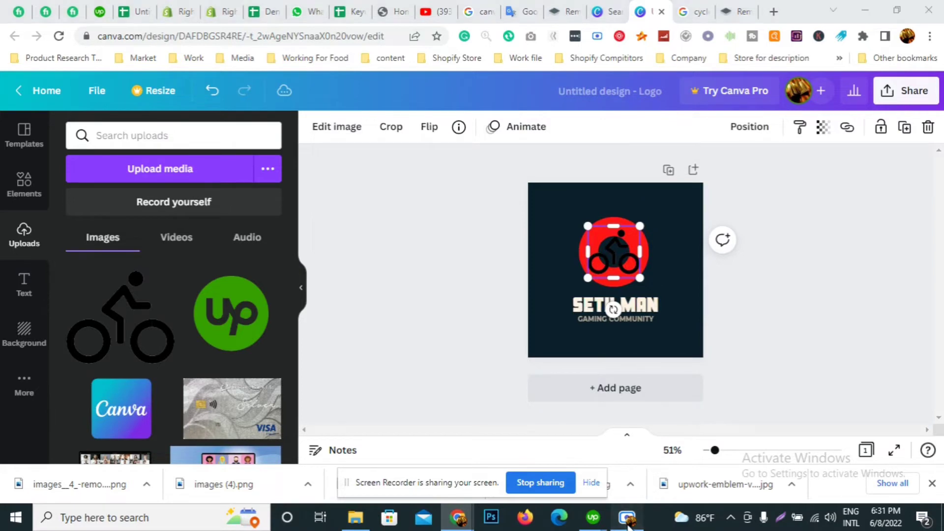
click(663, 23)
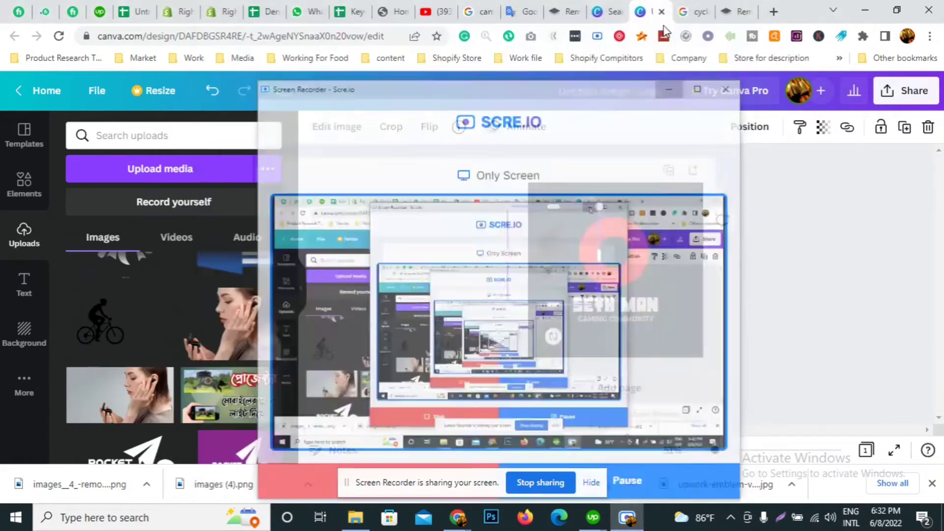
Step: Enlarge the red ring so it extends from near the canvas's upper edge down to the SETH MAN text
click(630, 257)
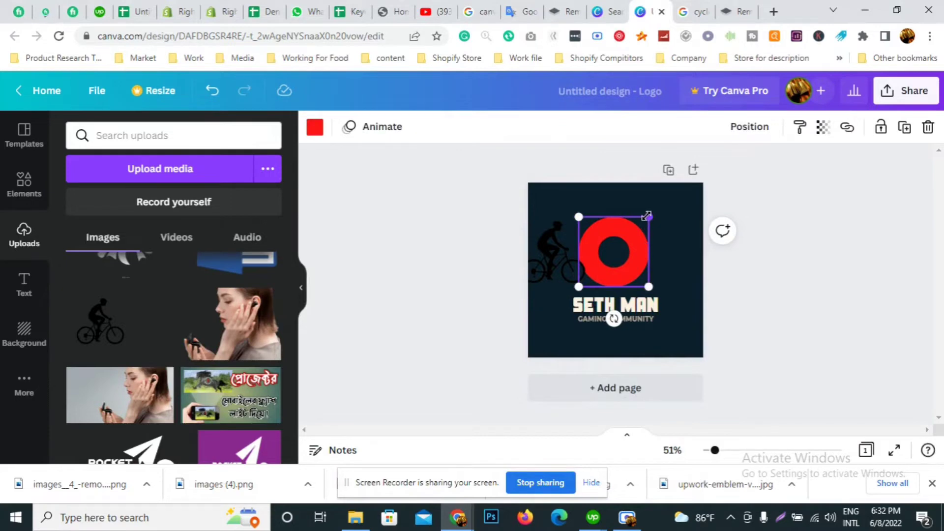
drag(647, 215, 673, 192)
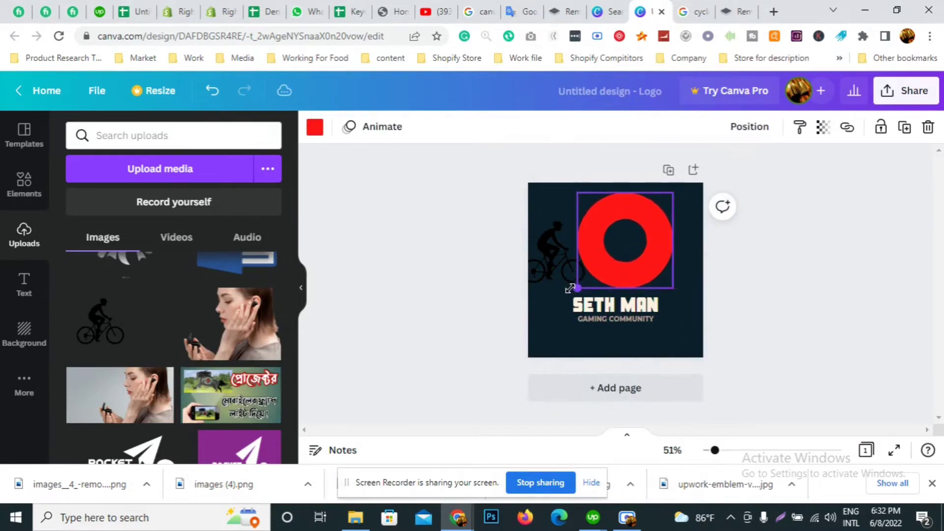
drag(571, 288, 563, 296)
Step: Move the SETH MAN text down to the canvas's lower edge and delete the GAMING COMMUNITY tagline
click(611, 309)
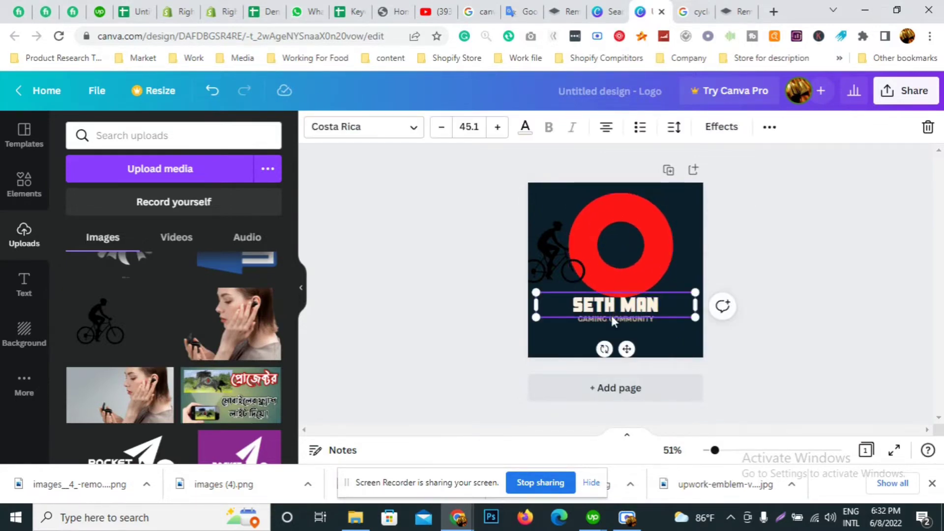
drag(612, 318, 618, 359)
click(624, 317)
key(Delete)
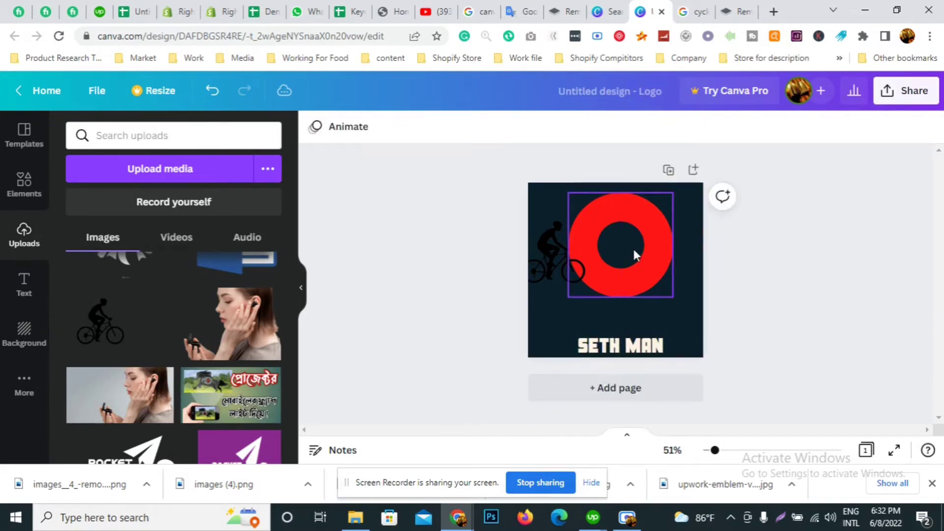
Step: Centre the red ring horizontally above the SETH MAN text and position the cyclist silhouette over its middle
mouse_move(633, 251)
mouse_down()
mouse_move(622, 259)
mouse_move(628, 265)
mouse_move(583, 267)
mouse_move(629, 268)
mouse_up()
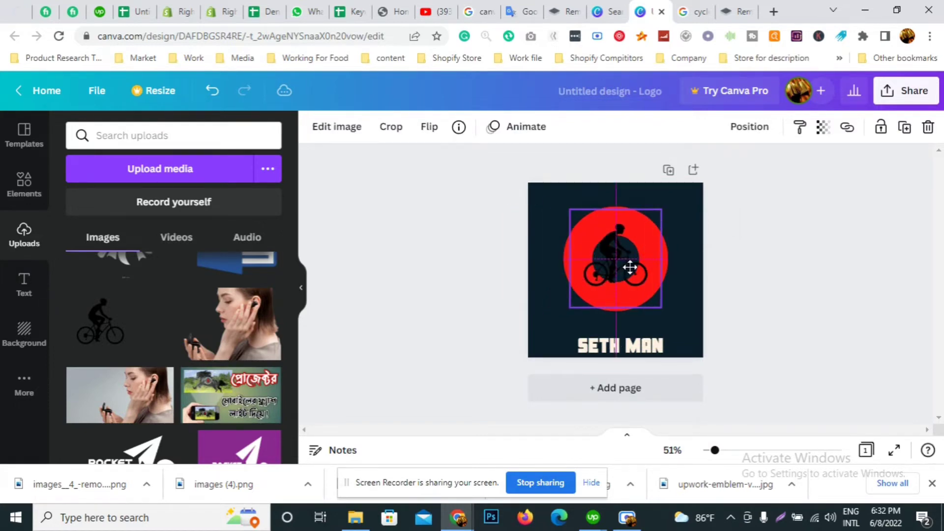
drag(630, 267, 631, 268)
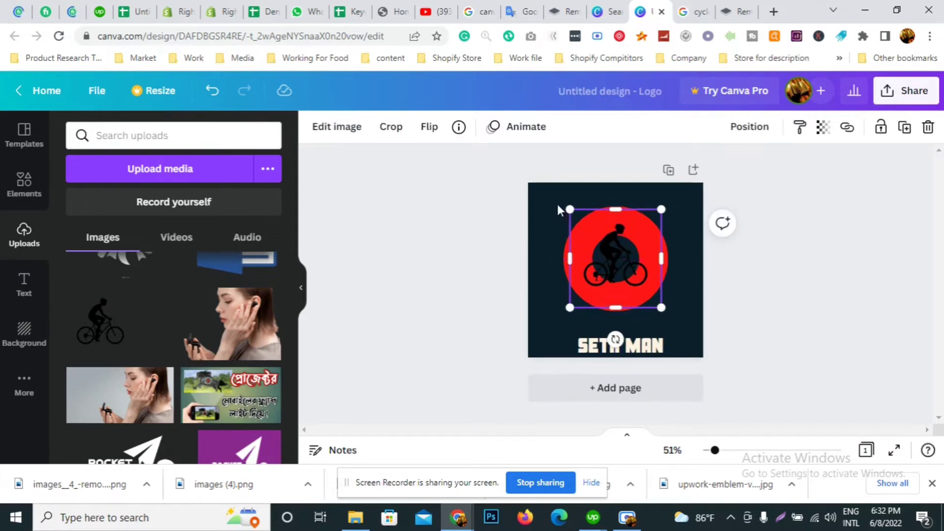
Step: Change the logo's background from dark navy to the cream document colour
click(556, 205)
click(315, 128)
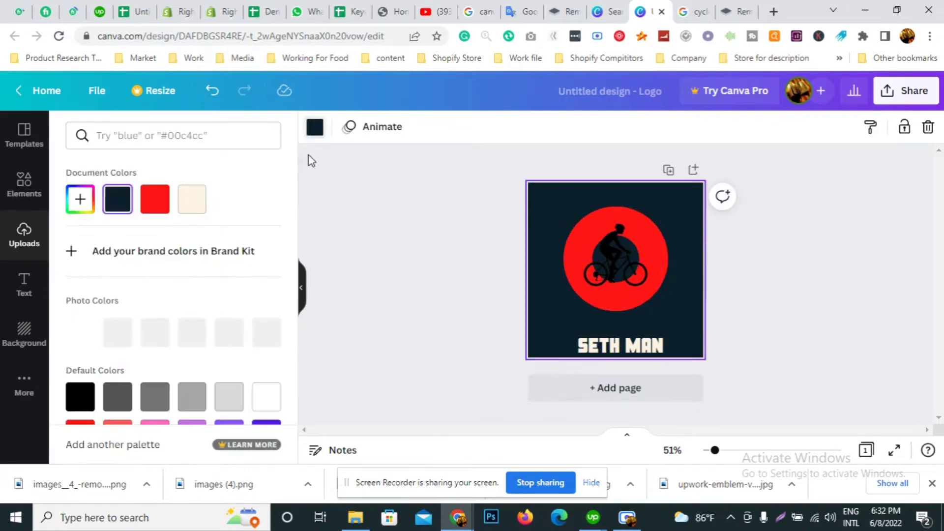
click(191, 203)
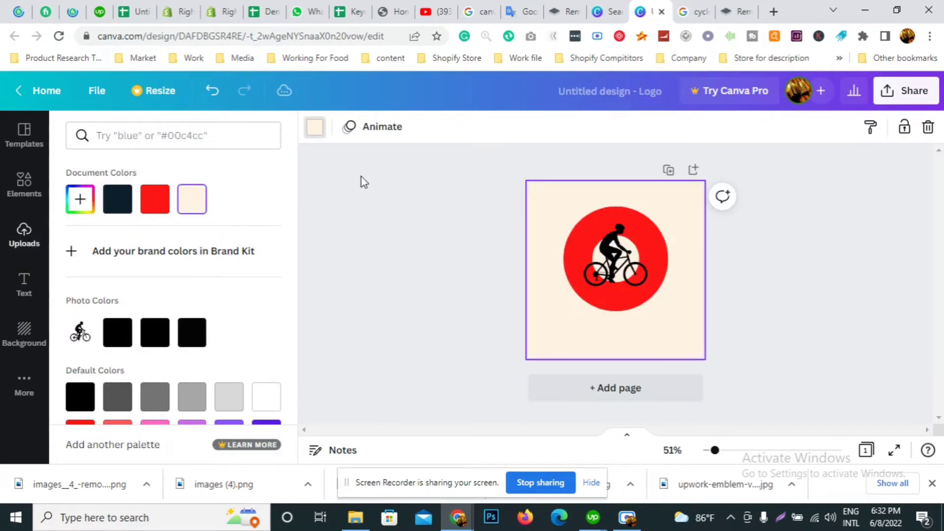
click(367, 194)
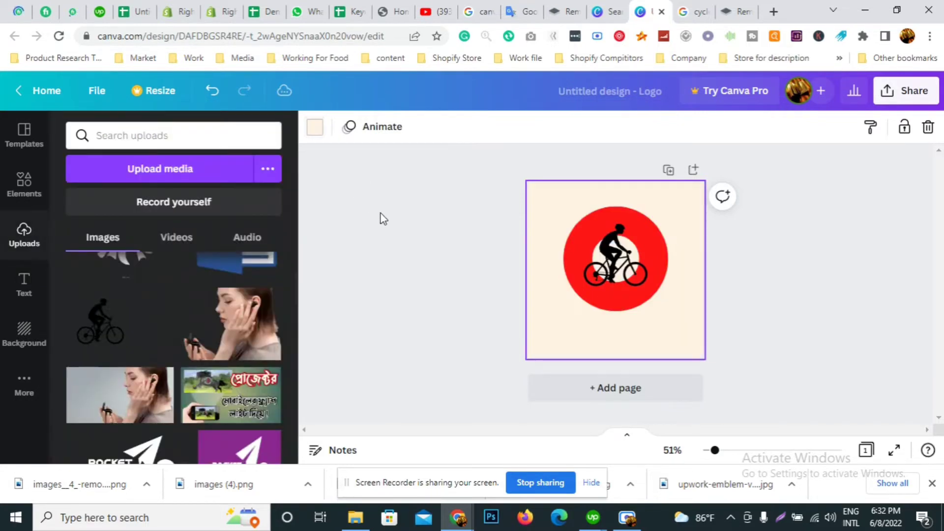
Step: Adjust the cyclist image to brightness -100, contrast 100 and saturation 100
click(648, 250)
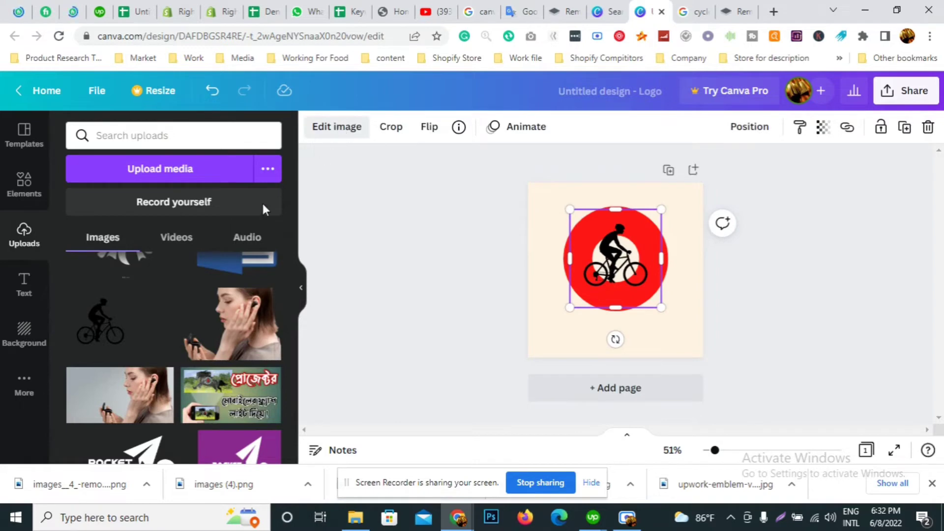
scroll(180, 331, down, 4)
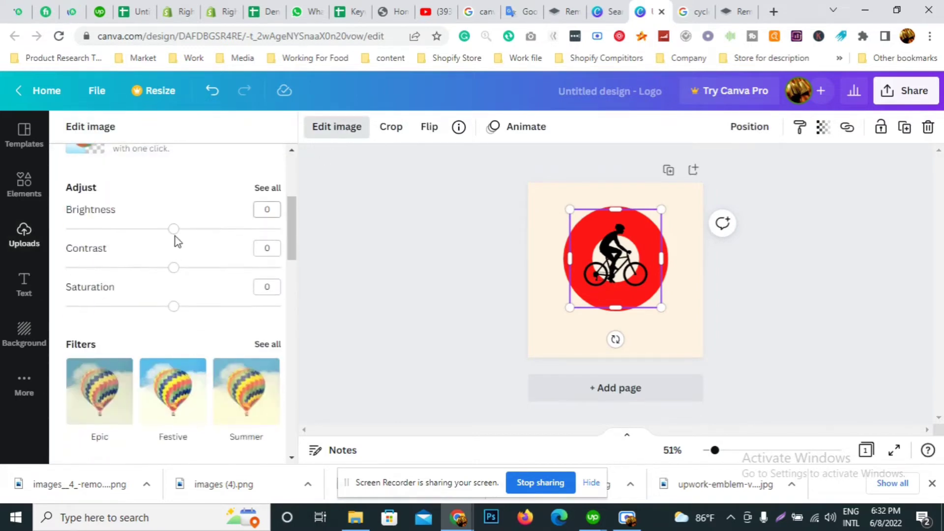
drag(176, 230, 250, 231)
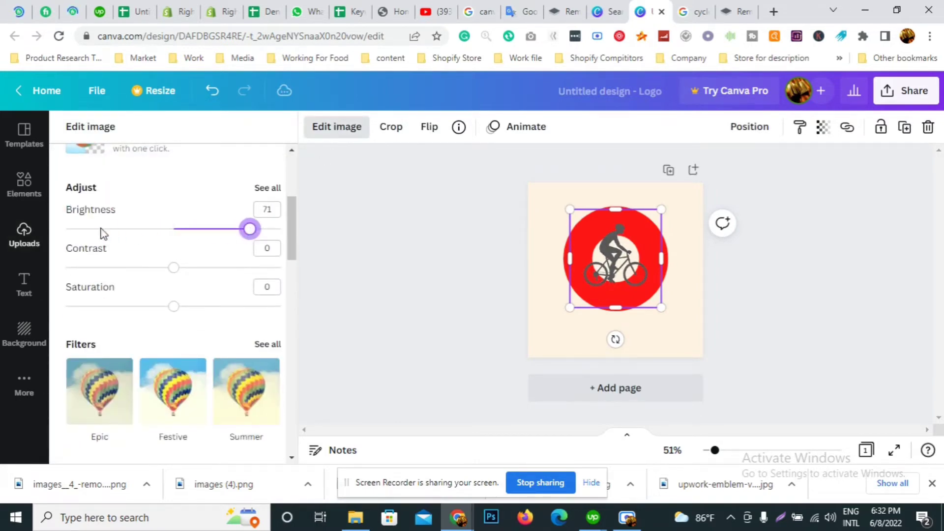
drag(101, 233, 60, 231)
drag(173, 268, 314, 263)
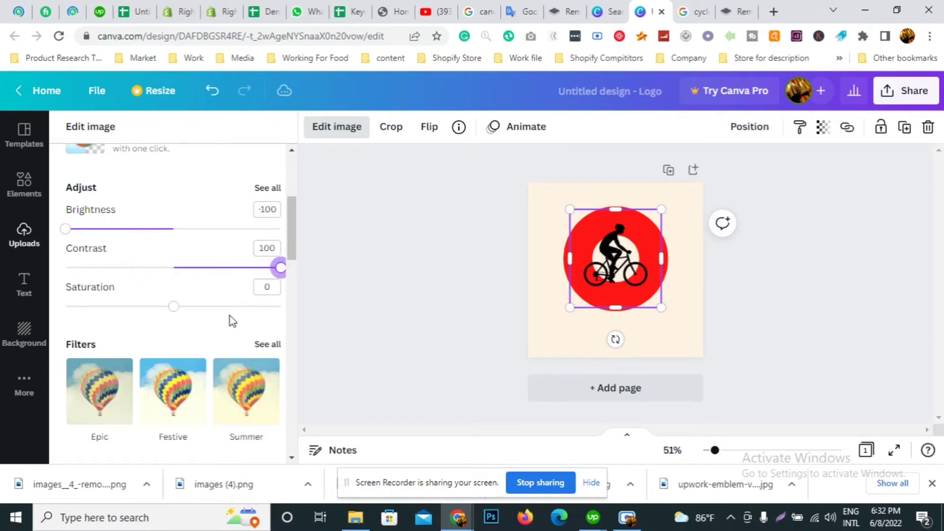
drag(176, 311, 407, 312)
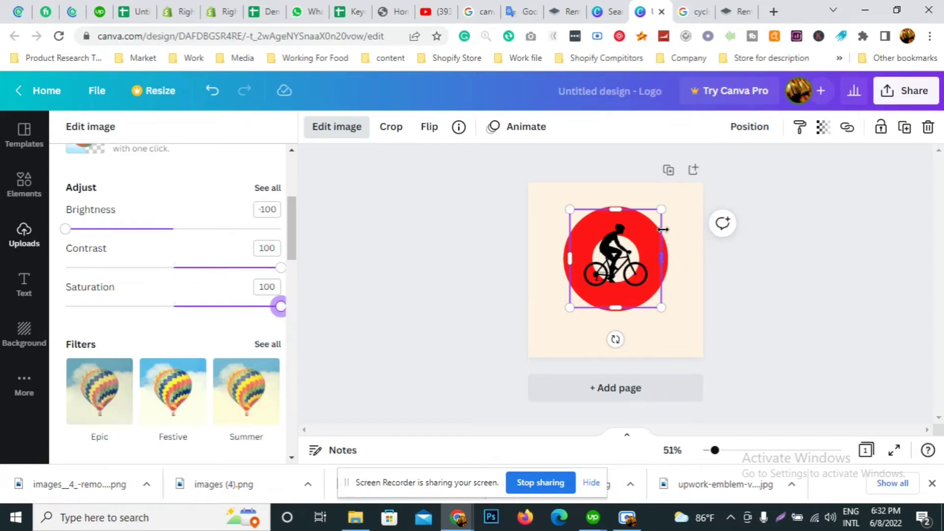
Step: Shrink the cyclist silhouette and centre it in the hole of the red ring
drag(659, 209, 638, 234)
drag(594, 286, 606, 273)
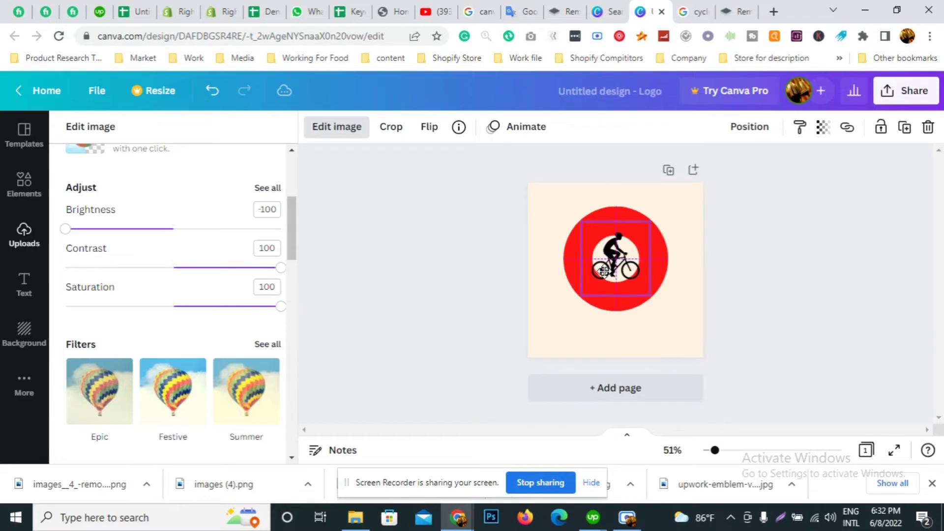
Step: Enlarge the red ring slightly, centre it in the upper part of the logo, and recentre the cyclist inside its hole
click(657, 281)
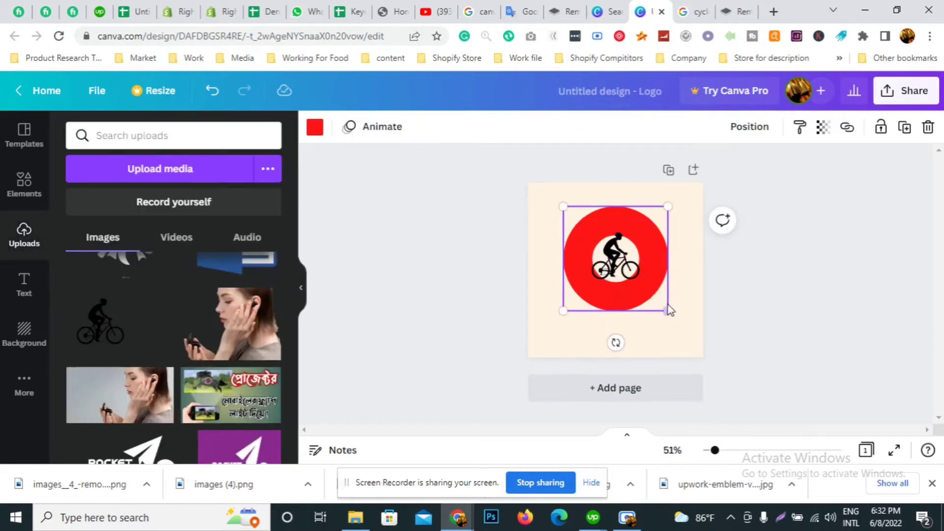
drag(667, 309, 703, 345)
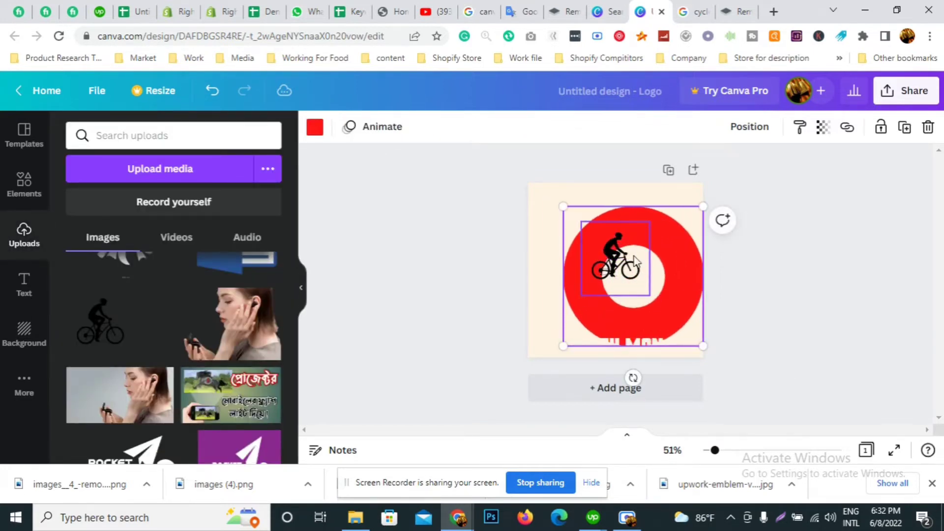
drag(565, 208, 534, 203)
drag(703, 346, 661, 303)
drag(631, 229, 618, 215)
click(627, 261)
mouse_move(628, 265)
mouse_down()
mouse_move(642, 282)
mouse_move(615, 255)
mouse_move(613, 267)
mouse_up()
click(432, 255)
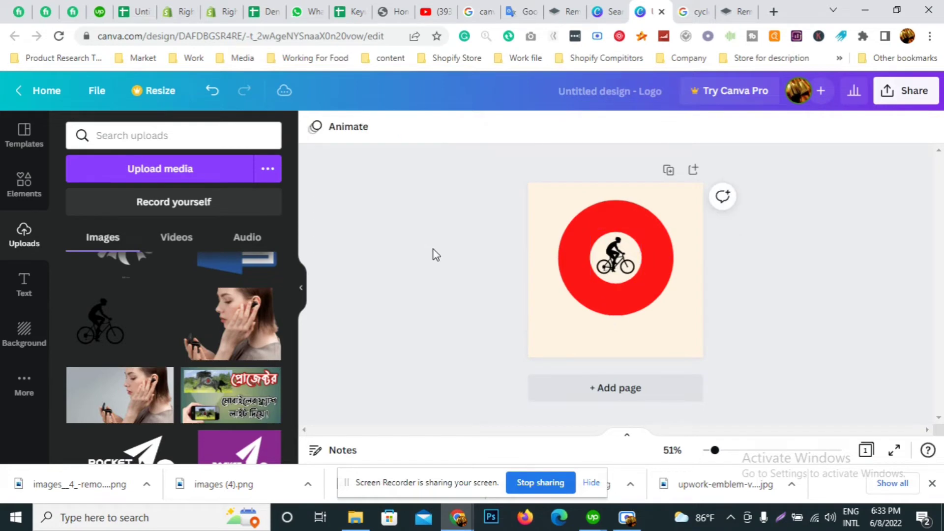
Step: Replace the SETH MAN text with BROMPTONNIC, coloured black from the photo colours
click(608, 336)
click(619, 328)
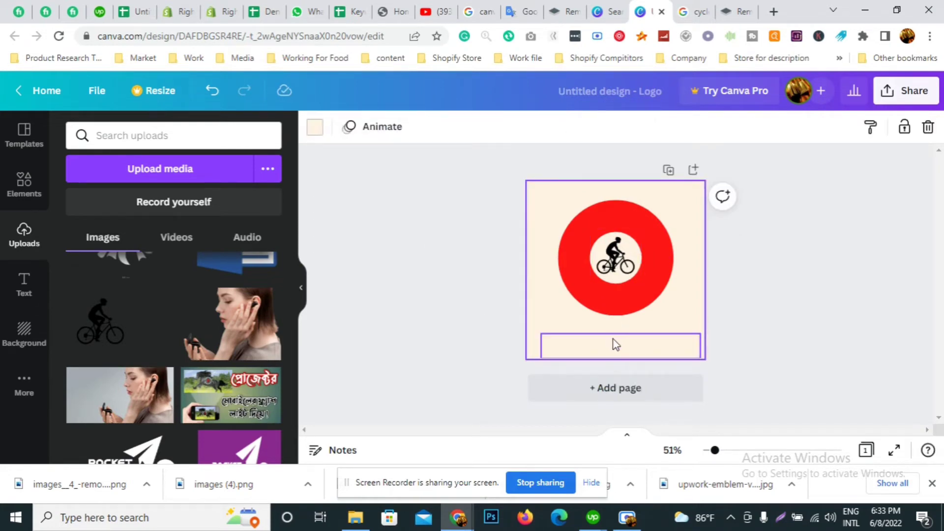
double_click(613, 339)
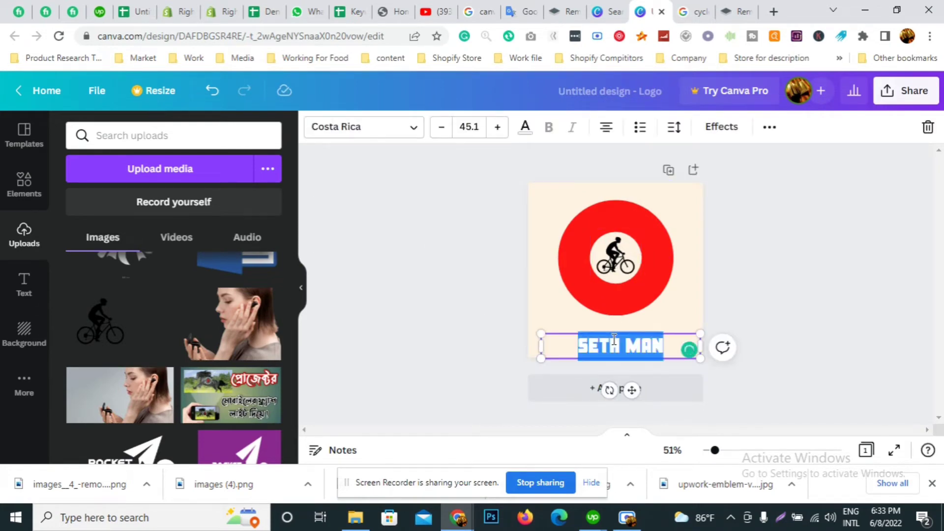
key(BackSpace)
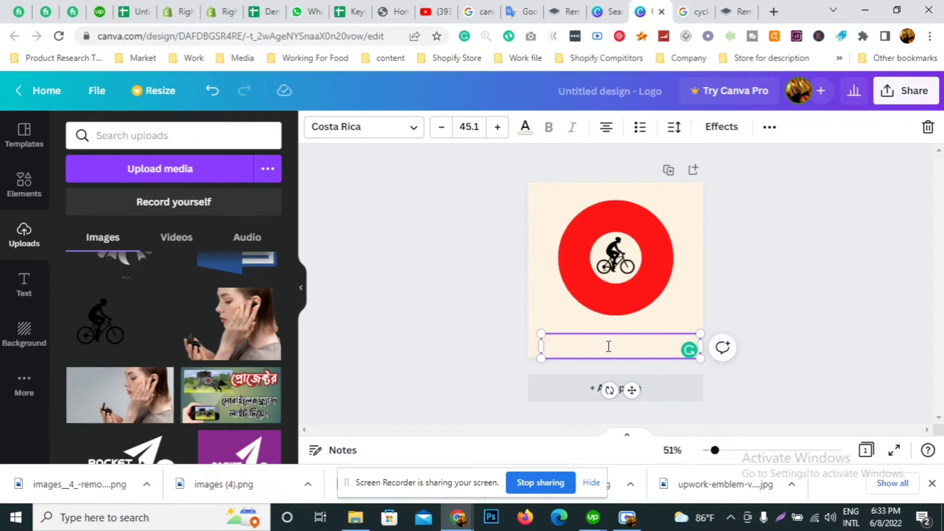
click(521, 132)
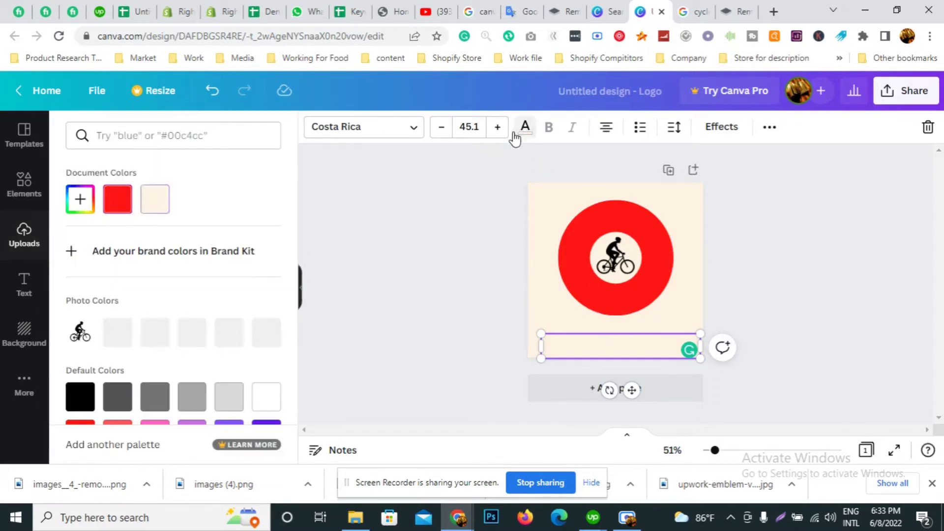
click(184, 340)
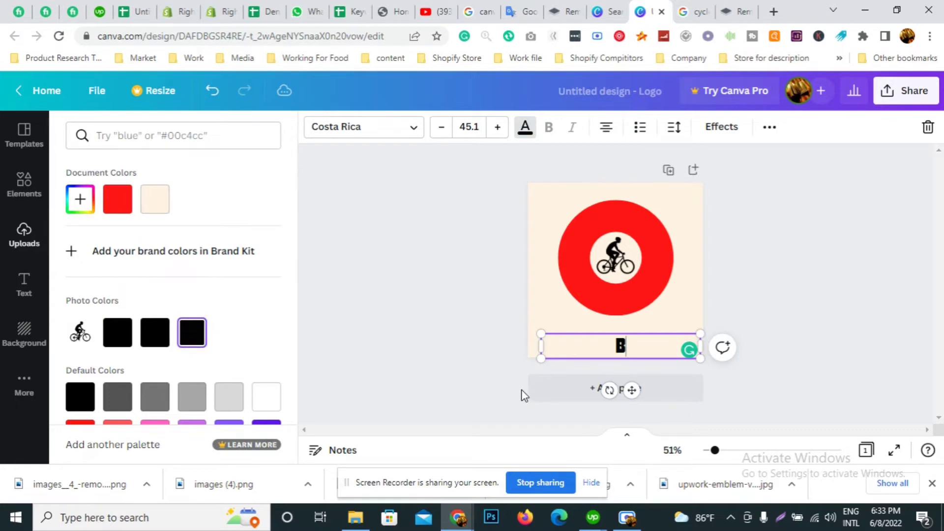
text(ROMP)
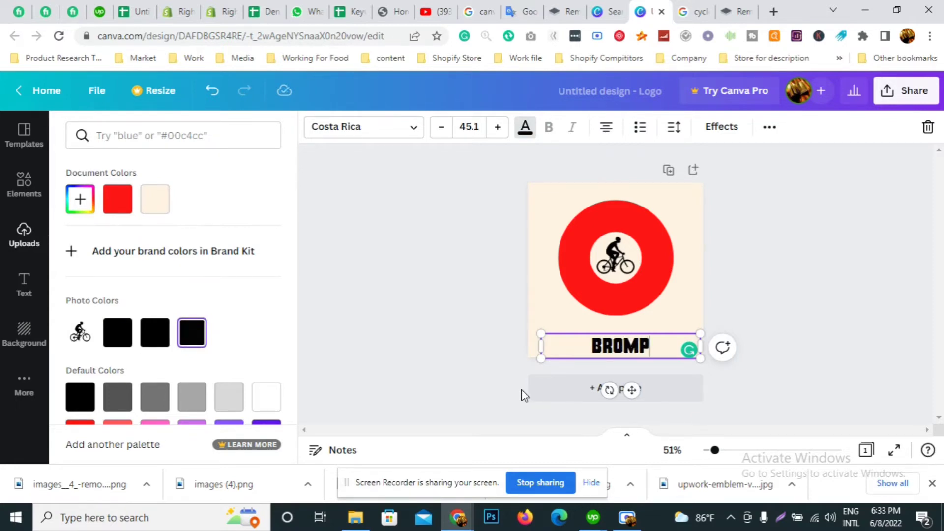
text(TONNIC)
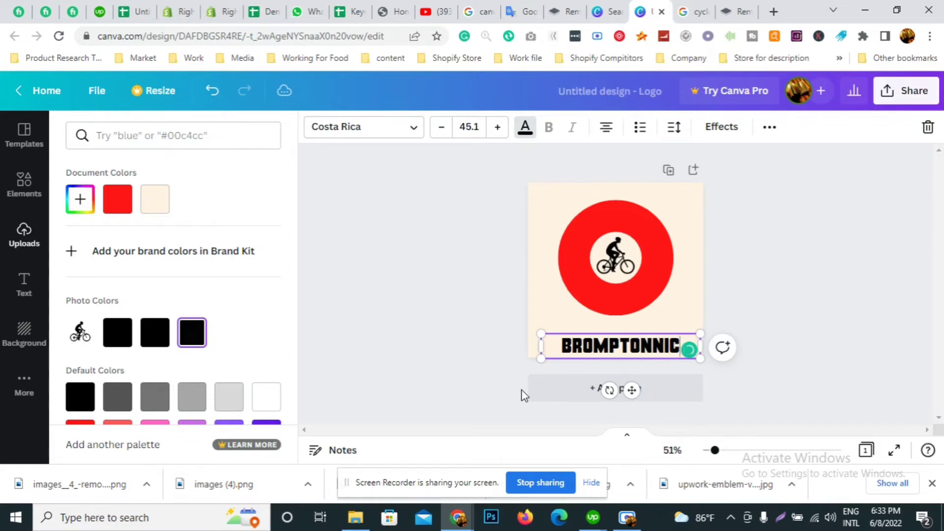
key(Escape)
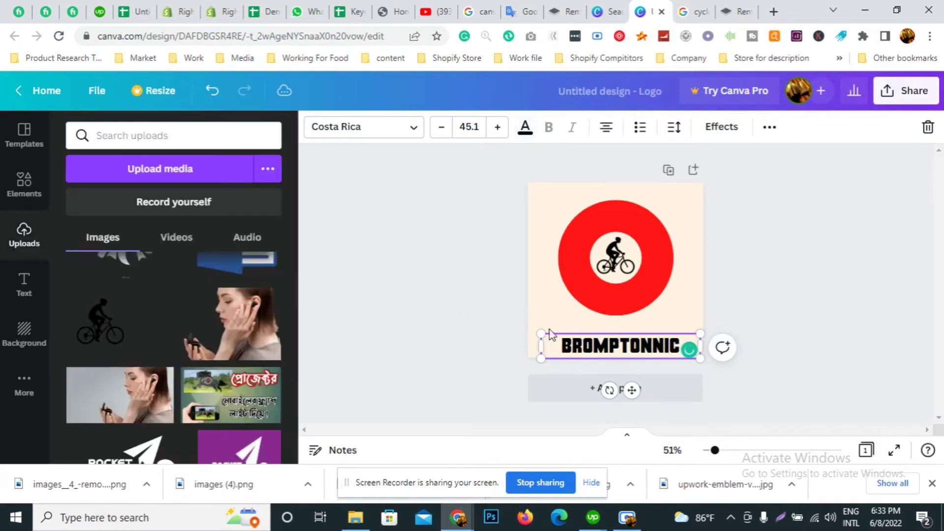
Step: Move the BROMPTONNIC text up so it sits horizontally centred just below the red ring
click(491, 326)
drag(596, 345, 594, 330)
click(449, 281)
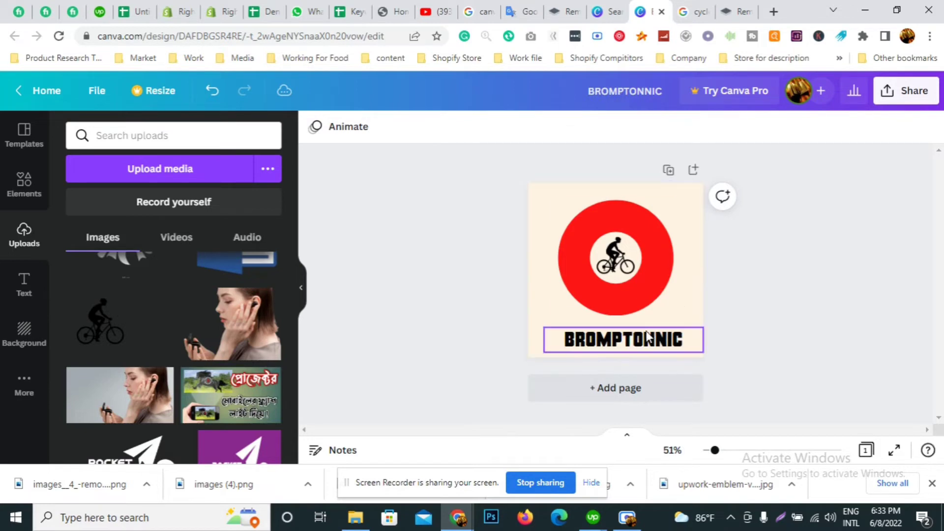
click(621, 336)
drag(620, 337, 616, 333)
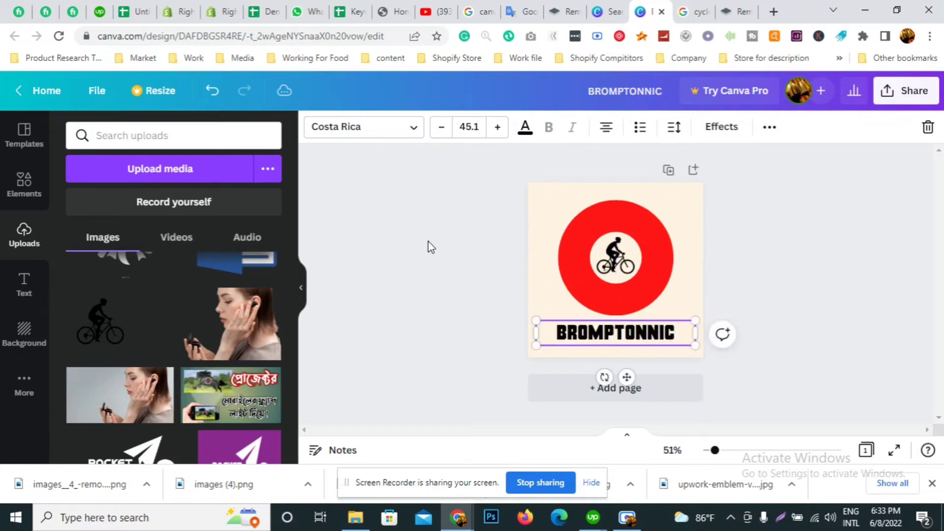
click(432, 247)
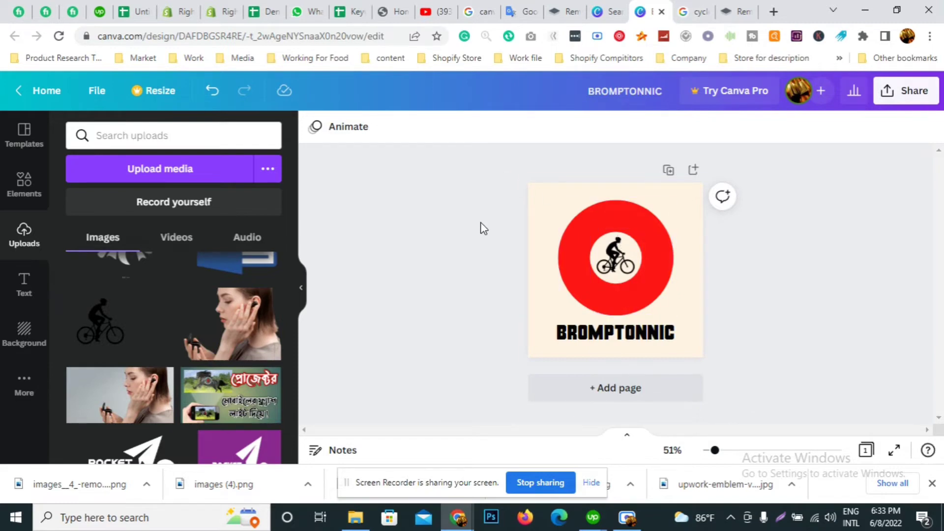
Step: Download the BROMPTONNIC logo from Your projects as a PNG
click(22, 90)
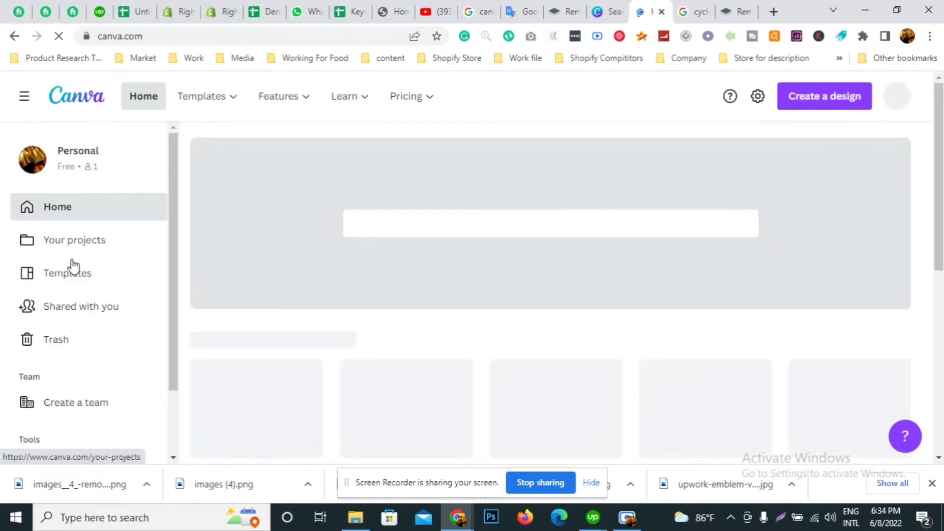
click(89, 248)
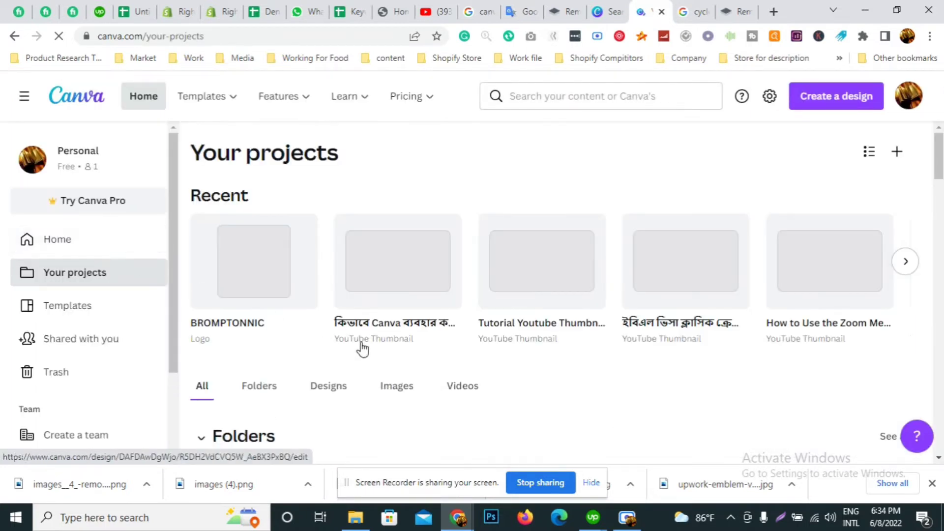
click(301, 235)
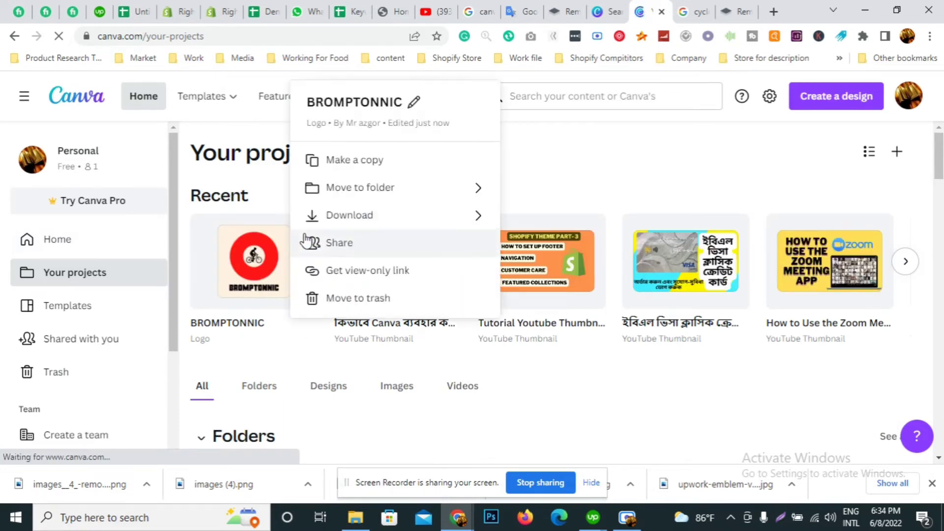
click(374, 216)
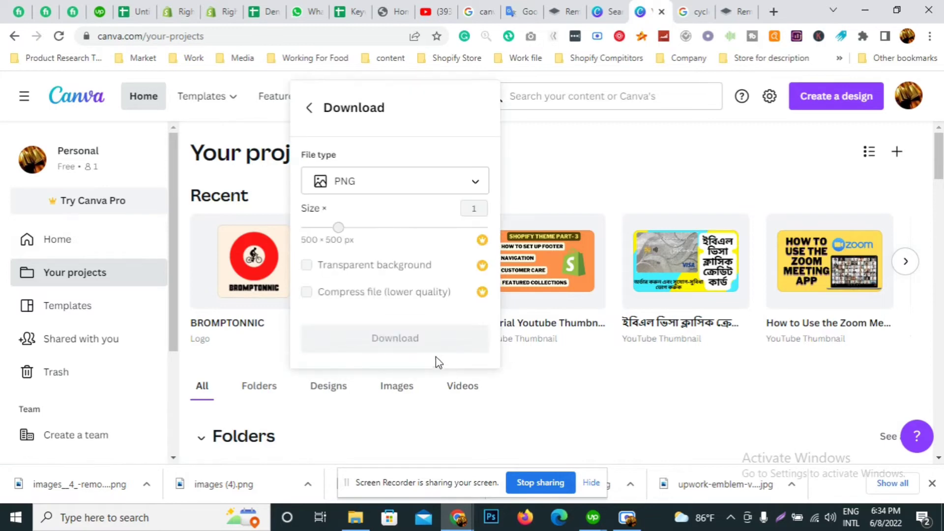
click(431, 351)
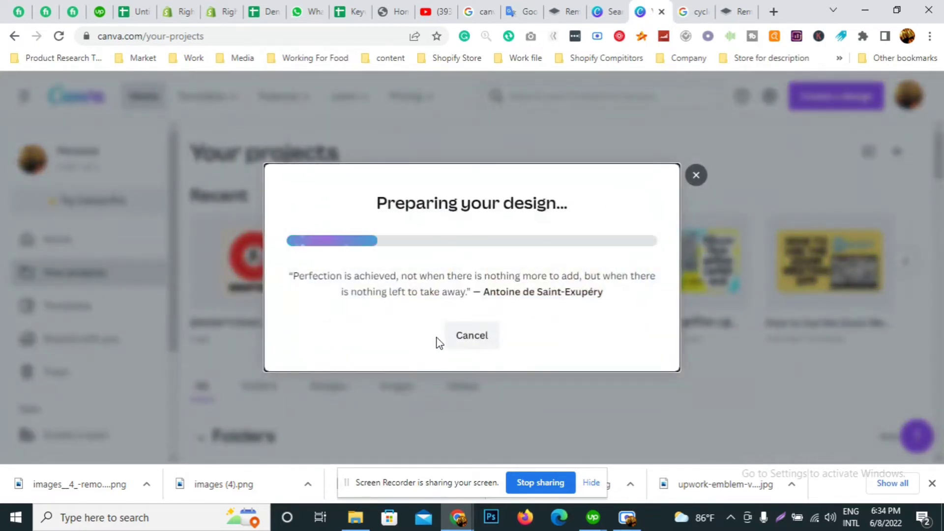
Step: Switch to Fiverr and open its buying home page in a new browser tab
click(729, 7)
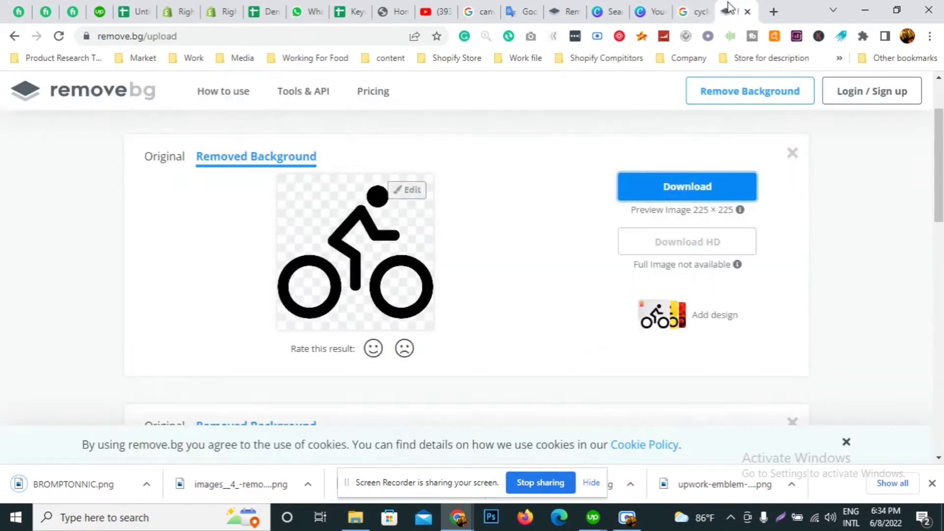
scroll(595, 249, up, 2)
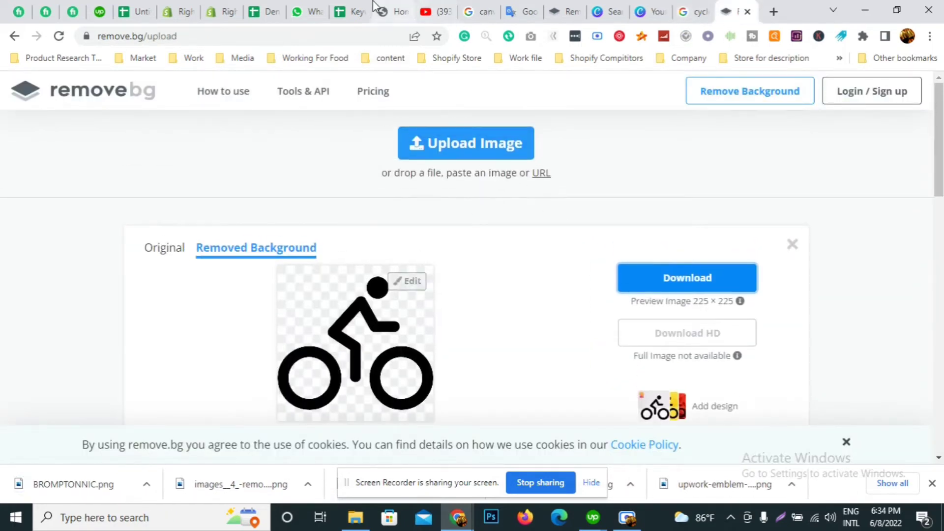
click(18, 11)
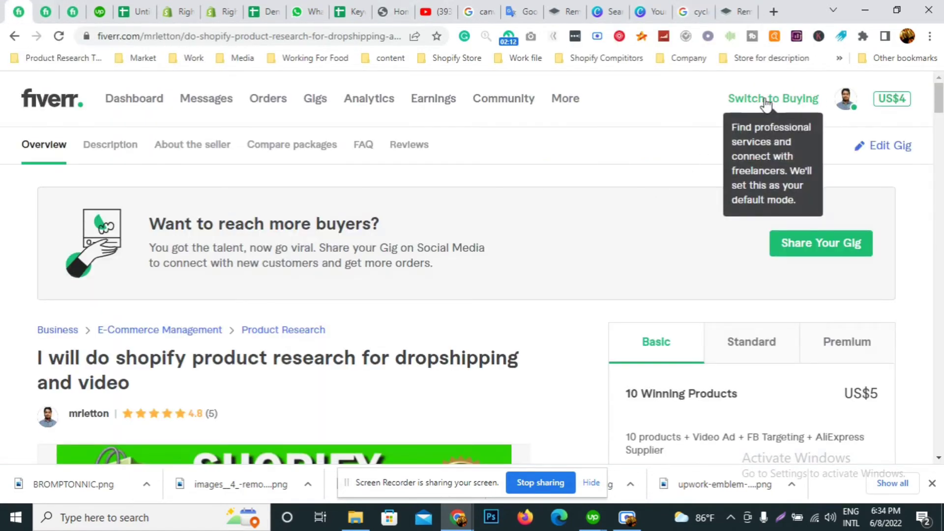
right_click(783, 99)
click(791, 108)
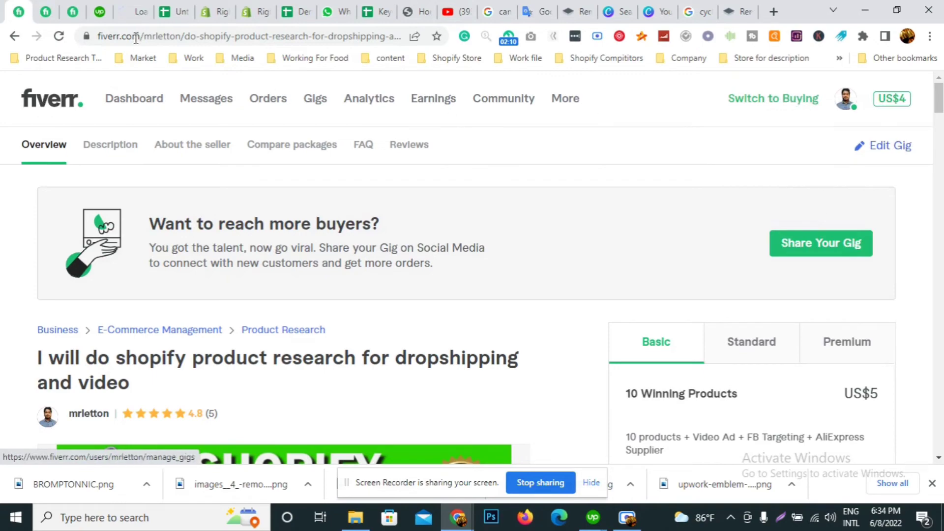
click(129, 8)
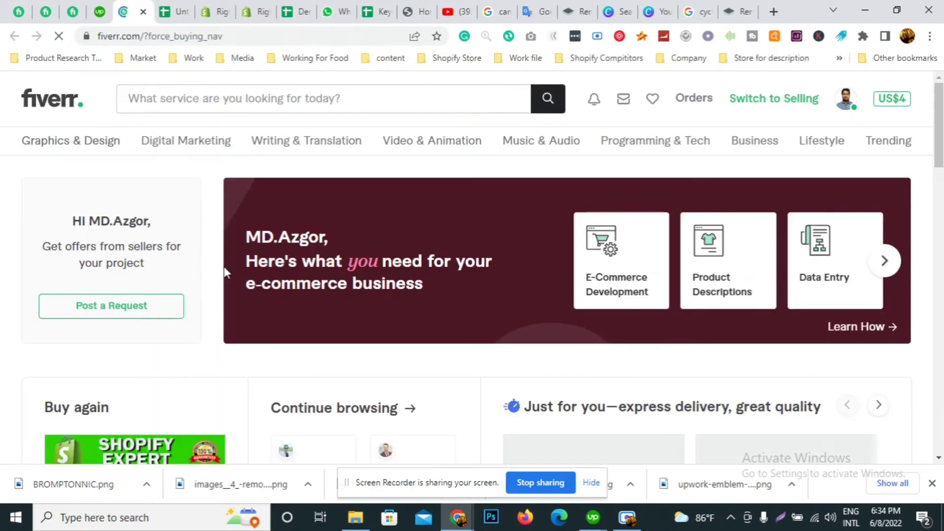
scroll(388, 362, down, 4)
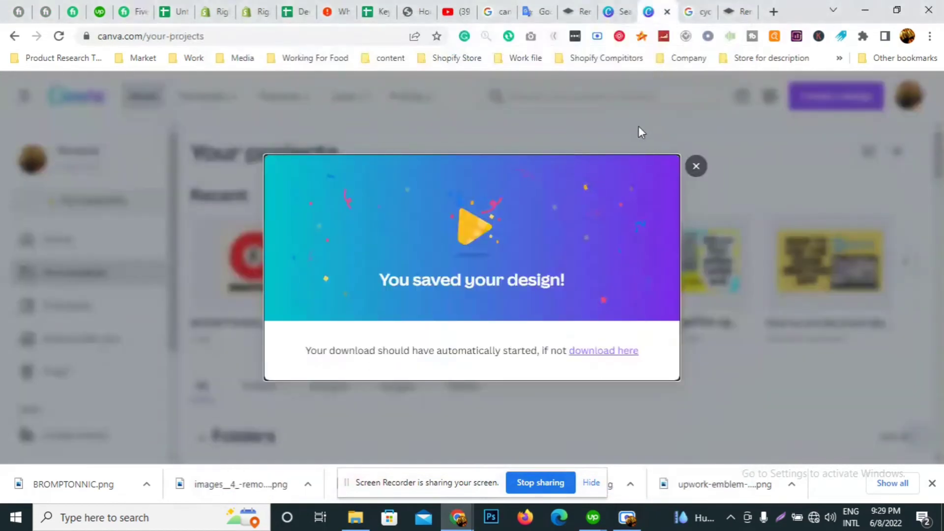
Step: Select the Redmi Note 10 Pro Max Wi-Fi network and reload the Fiverr gig page
click(19, 11)
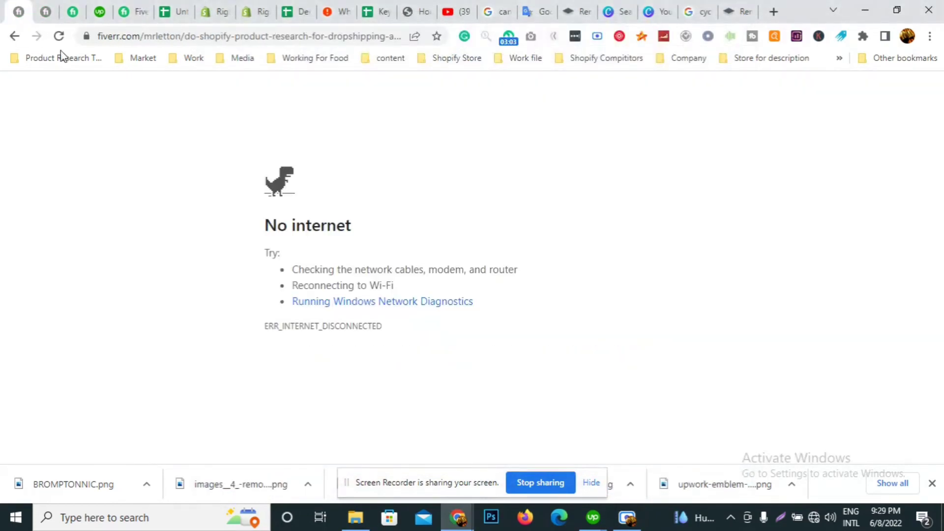
click(814, 517)
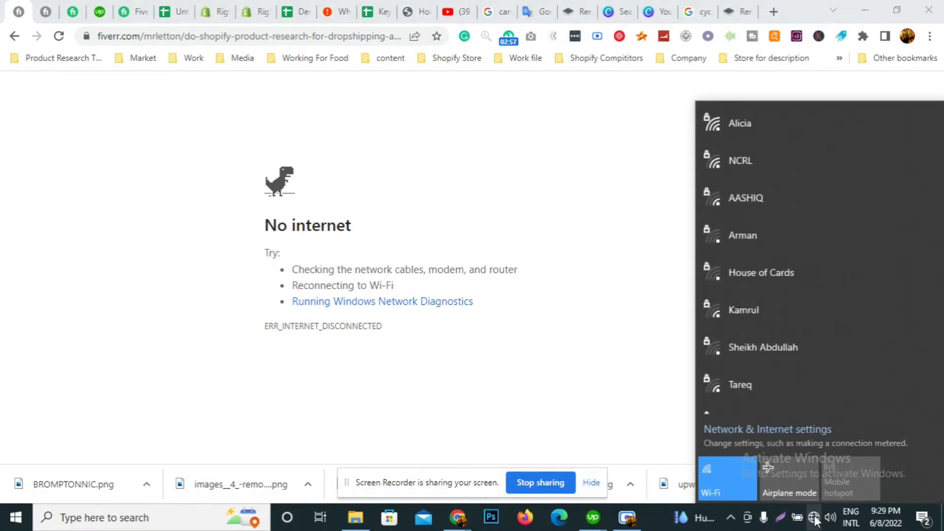
click(814, 518)
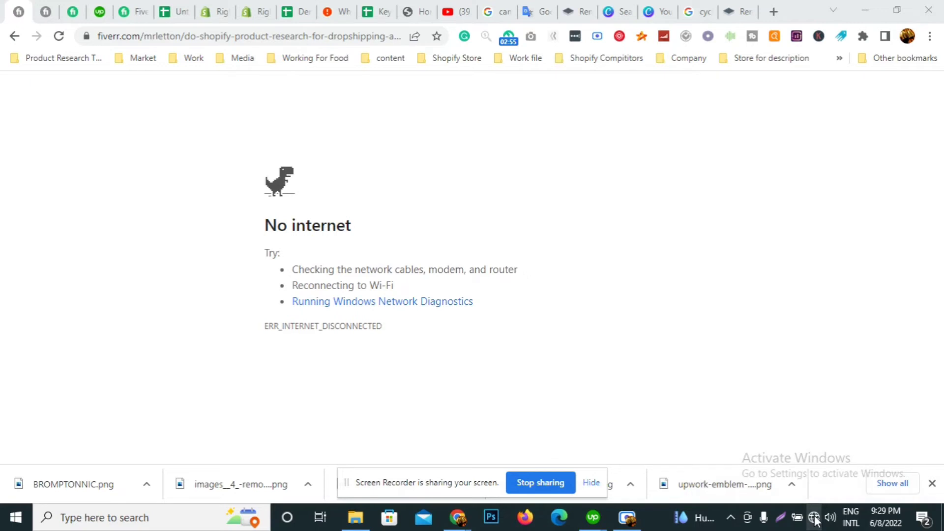
click(815, 518)
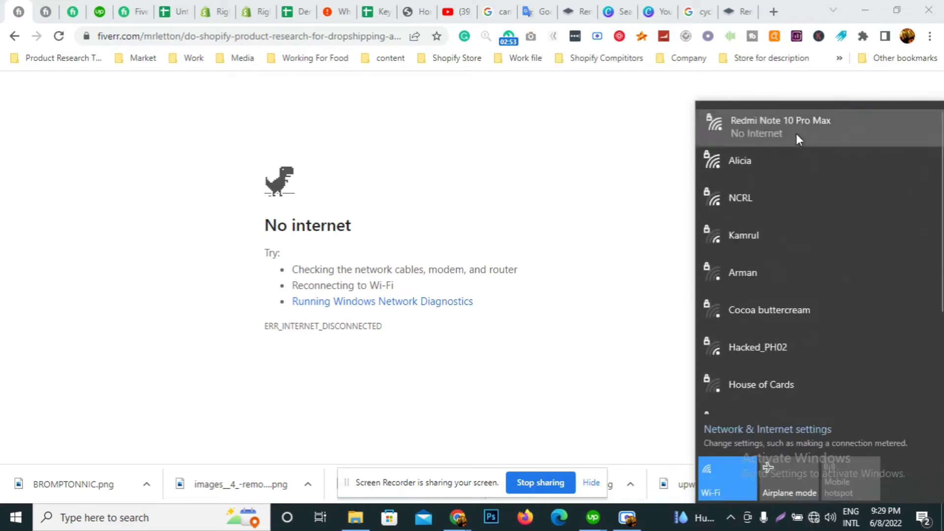
click(795, 134)
click(17, 15)
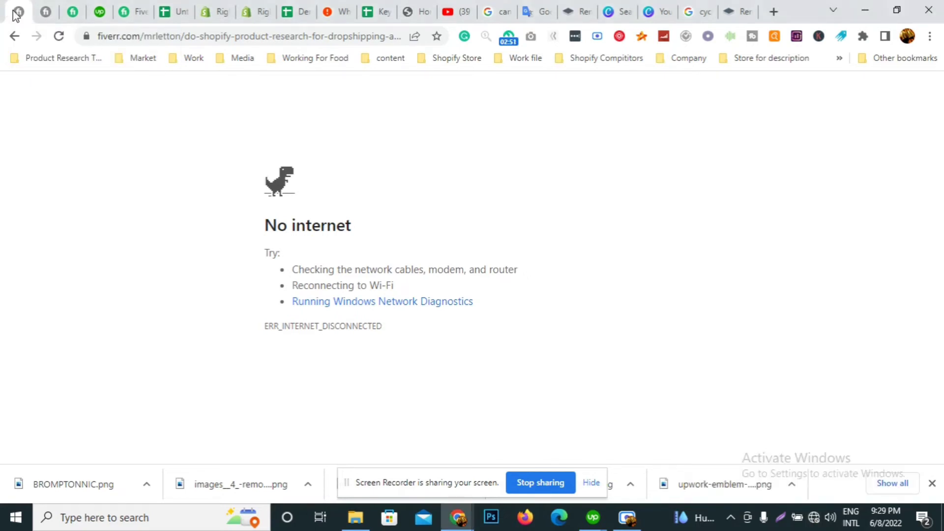
click(58, 36)
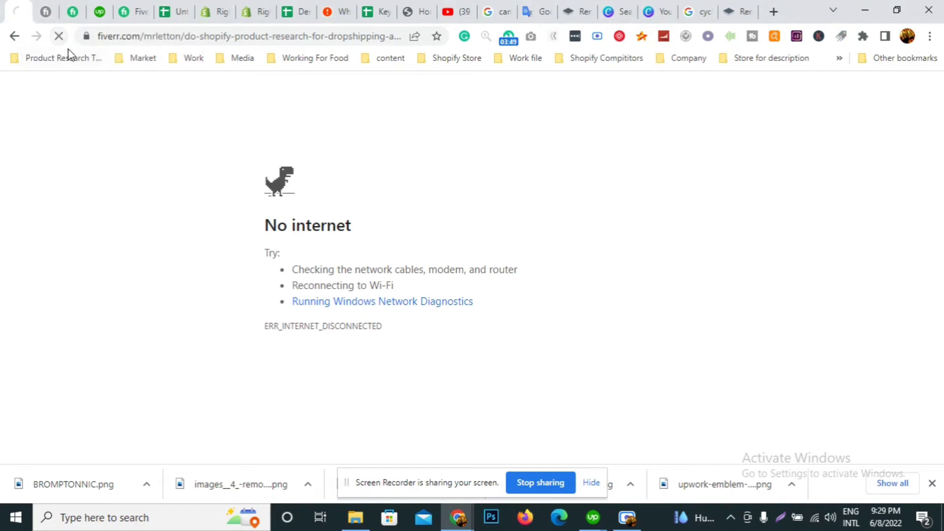
Step: Return to the Fiverr home page tab and start a new service search
click(43, 11)
click(118, 7)
scroll(241, 147, up, 5)
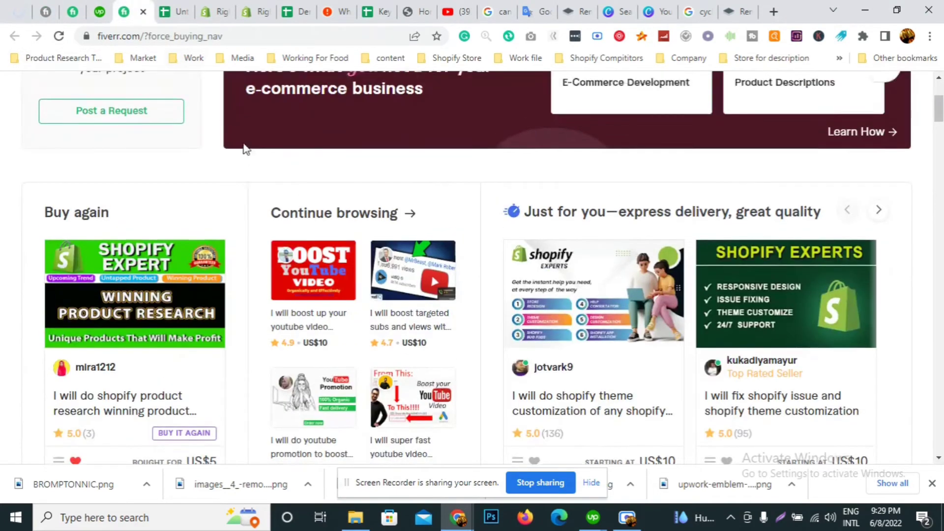
click(248, 109)
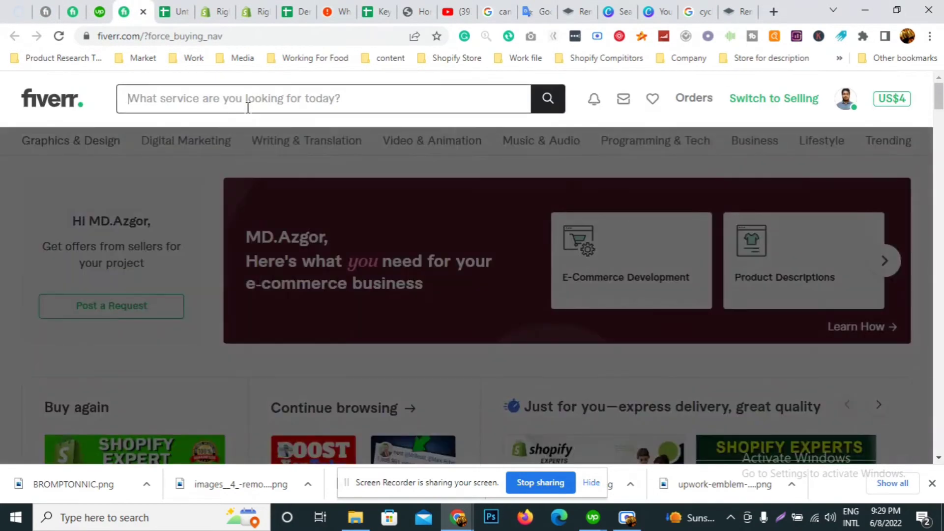
text(l)
key(BackSpace)
text(l)
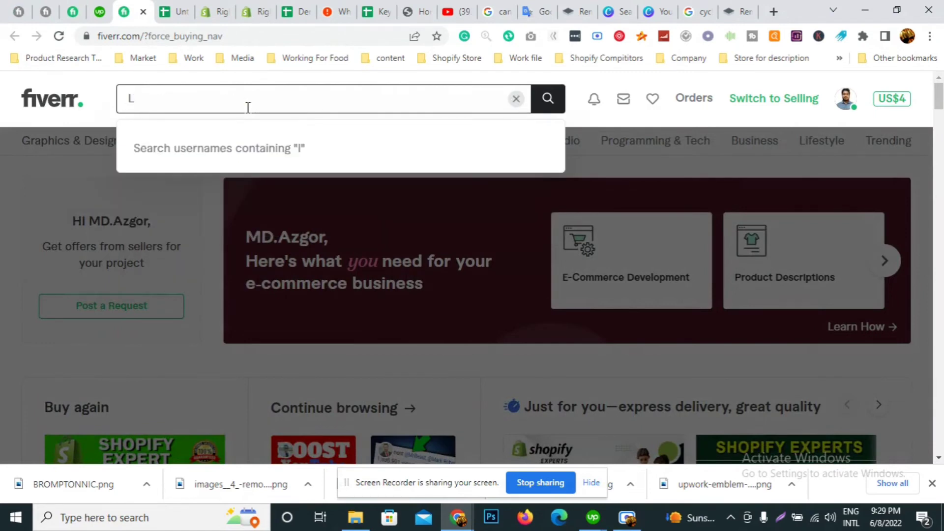
text(OGTO WITH)
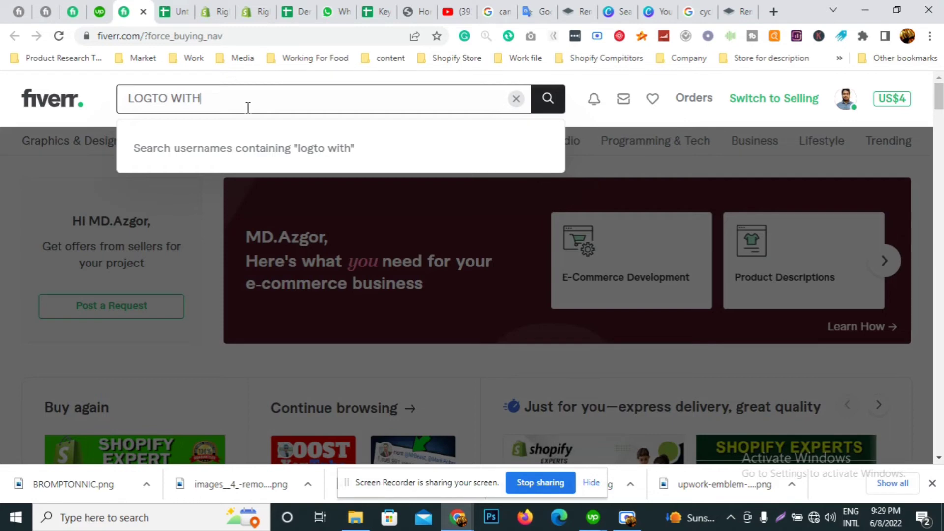
key(BackSpace)
key(BackSpace)
key(BackSpace)
key(BackSpace)
key(BackSpace)
key(BackSpace)
key(BackSpace)
key(BackSpace)
key(BackSpace)
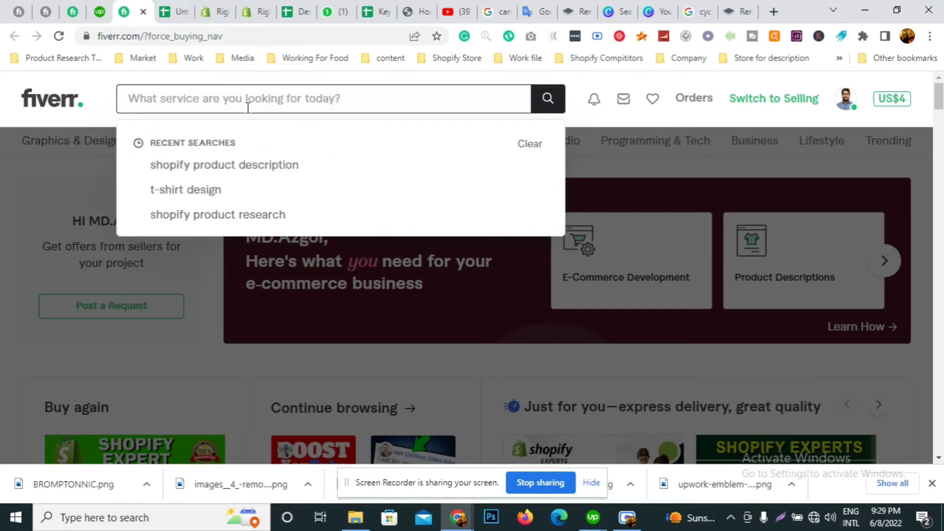
Step: Search Fiverr services for "Logo with canva"
text(Logo with canva)
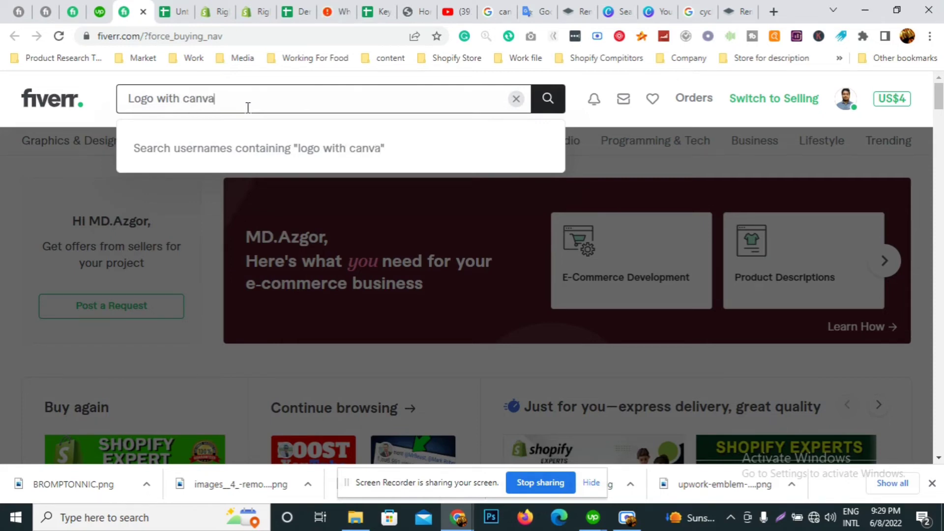
key(Return)
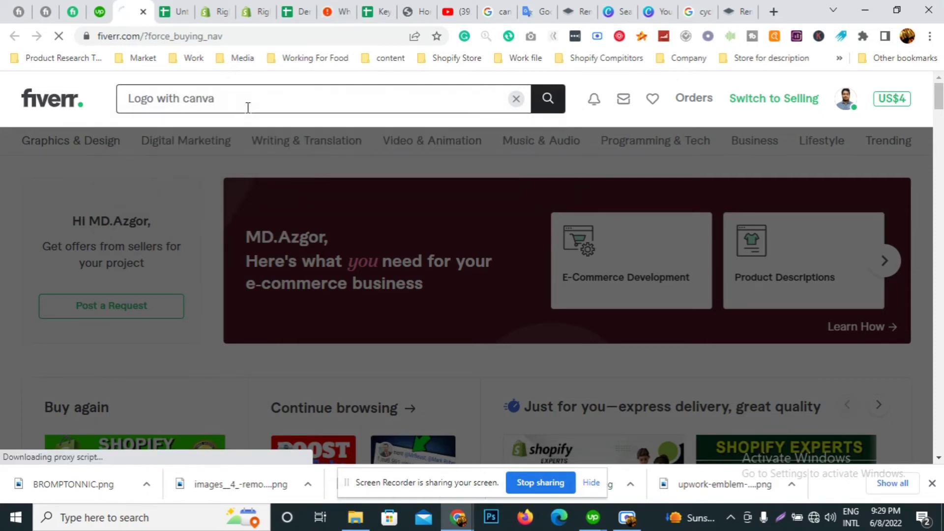
Step: Reload the interrupted Fiverr gig page, then return to the "Logo with canva" results and hide the screen-sharing notice
click(40, 4)
click(57, 33)
click(9, 6)
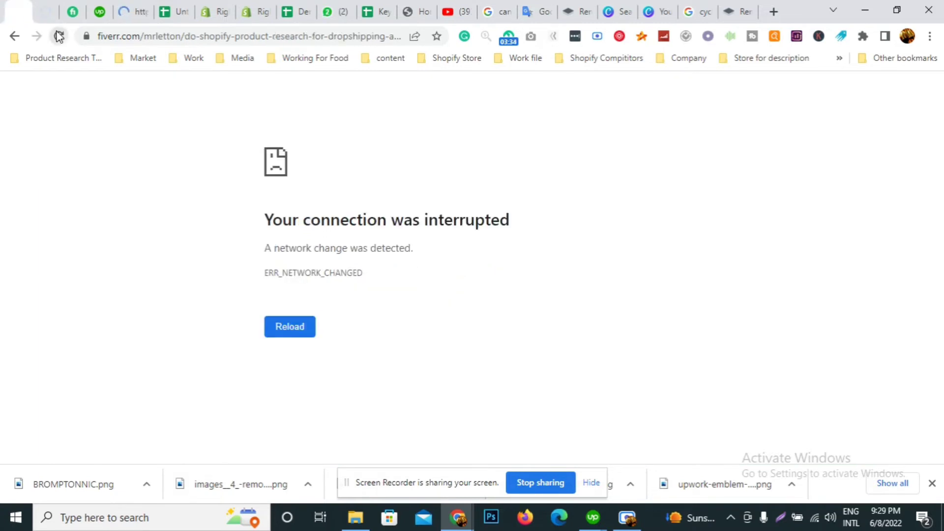
click(135, 8)
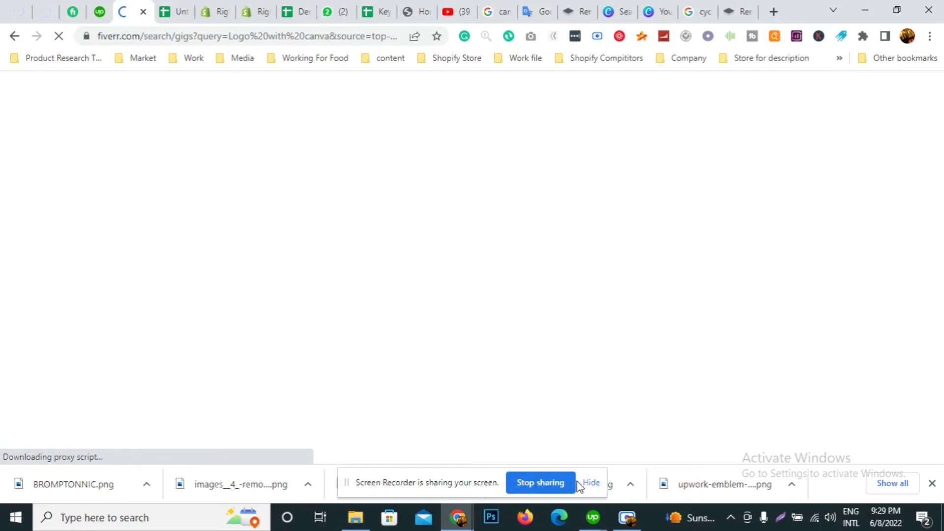
click(591, 483)
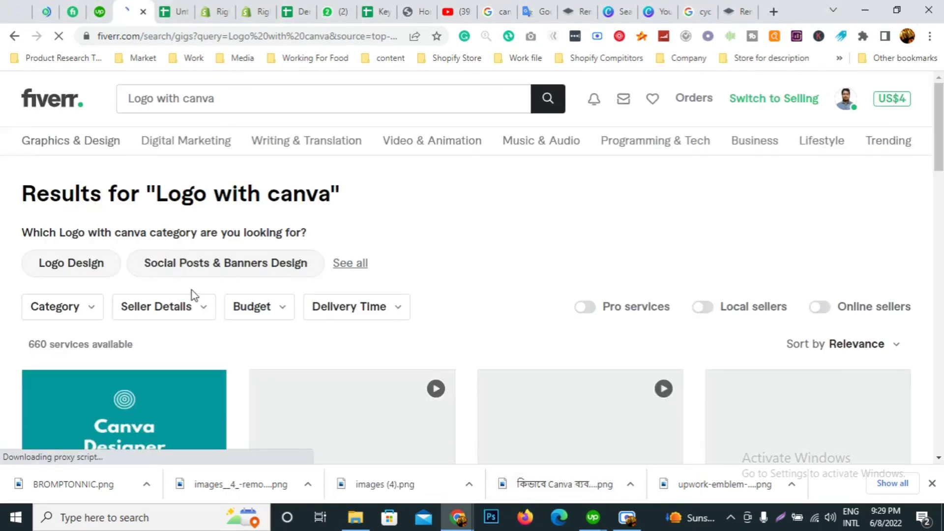
Step: Examine the listed Canva logo gigs, comparing their ratings, review counts and starting prices
scroll(197, 292, down, 6)
scroll(249, 339, up, 6)
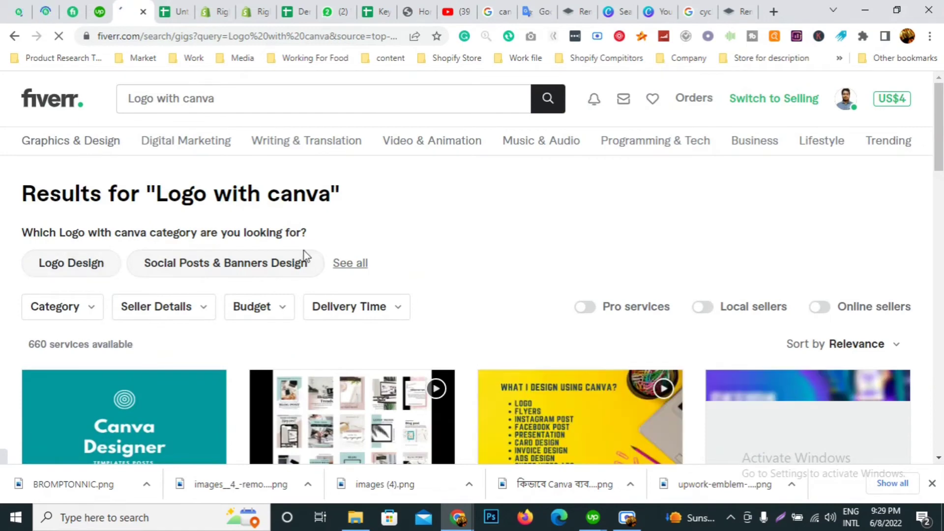
scroll(226, 252, down, 3)
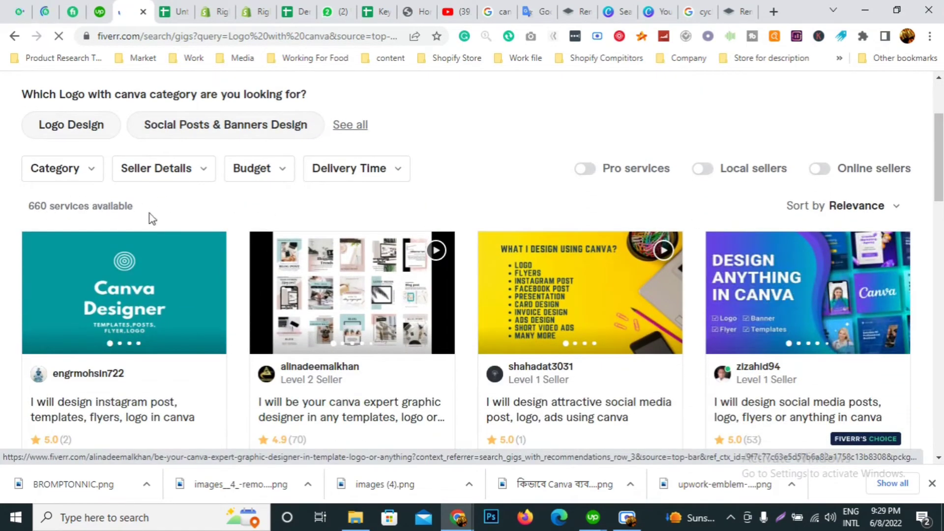
scroll(150, 216, down, 3)
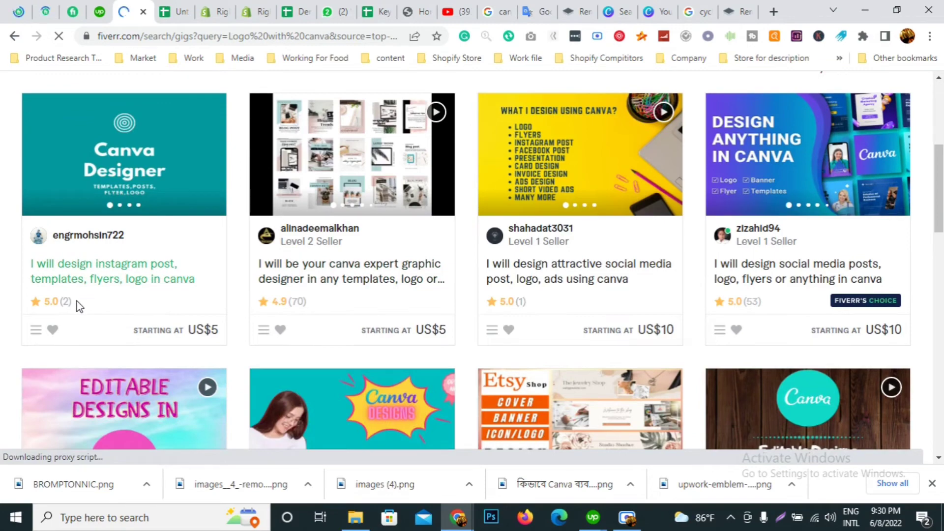
scroll(155, 296, up, 4)
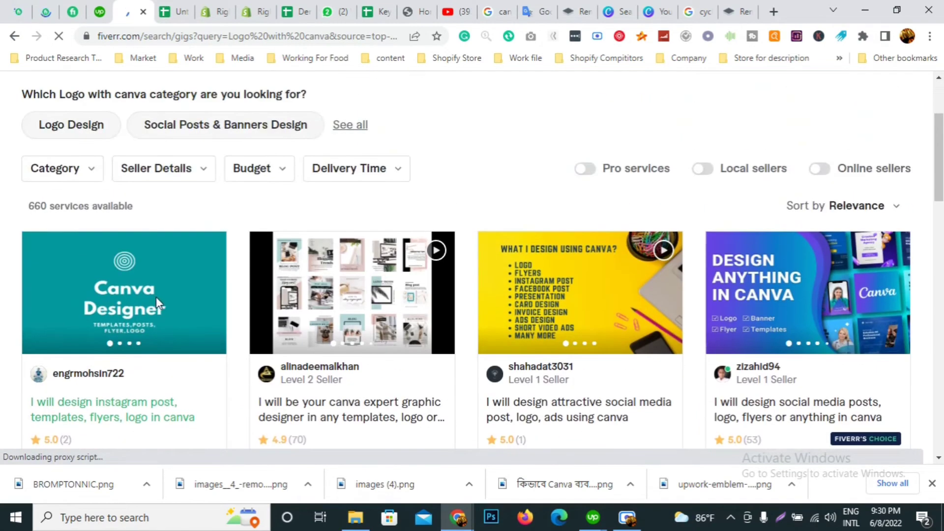
scroll(196, 301, down, 3)
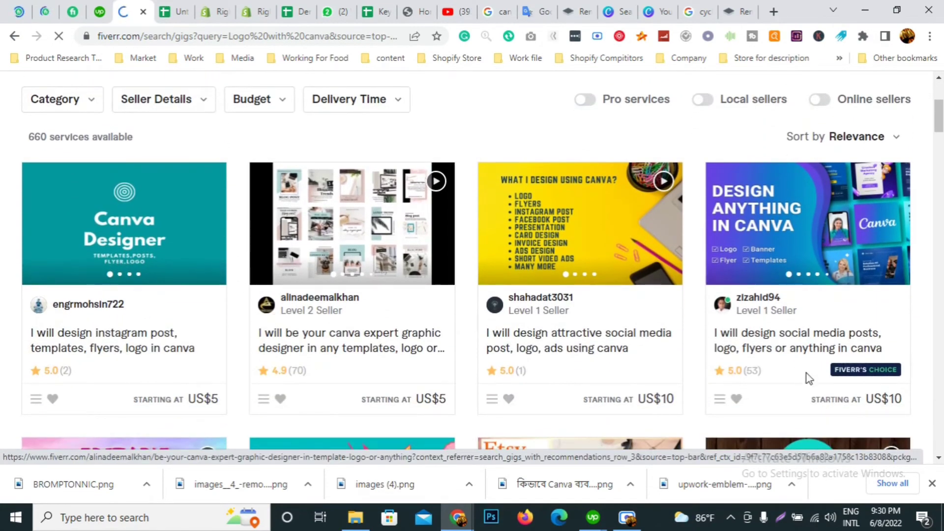
scroll(797, 341, down, 1)
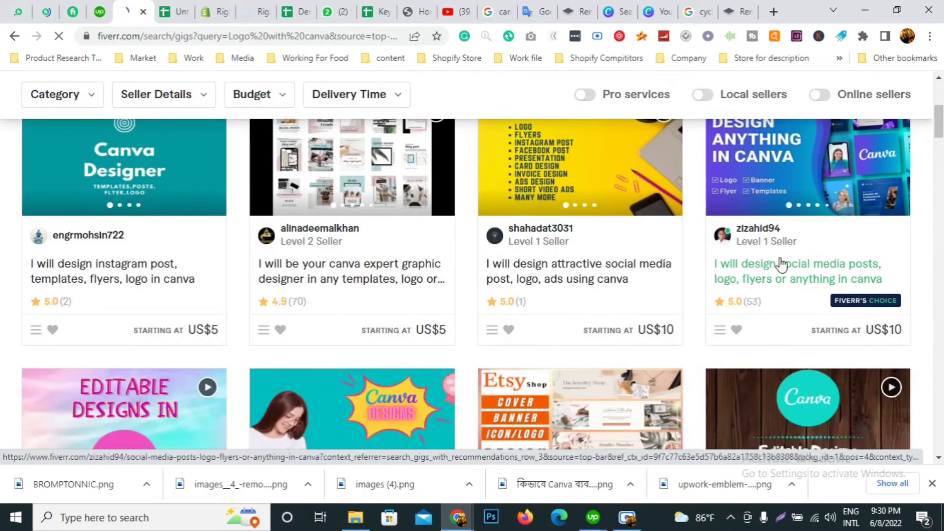
scroll(767, 295, down, 4)
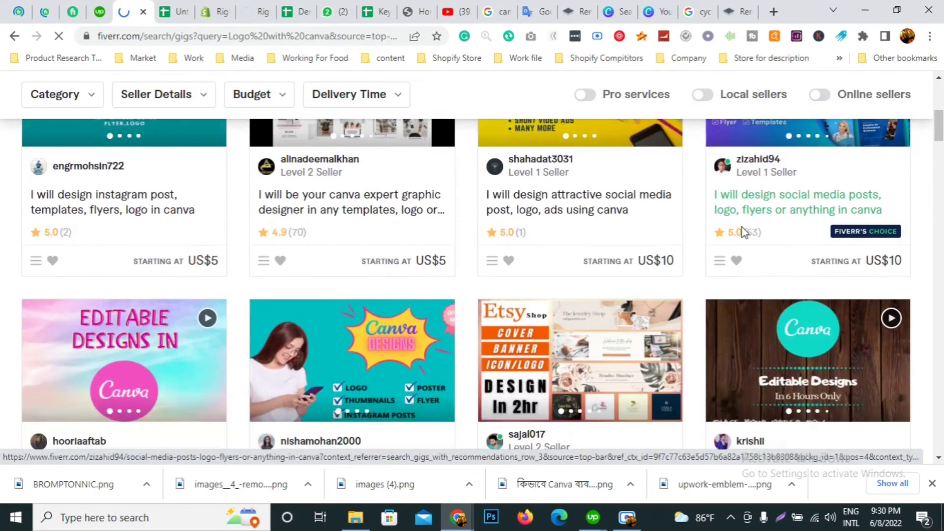
scroll(613, 236, down, 1)
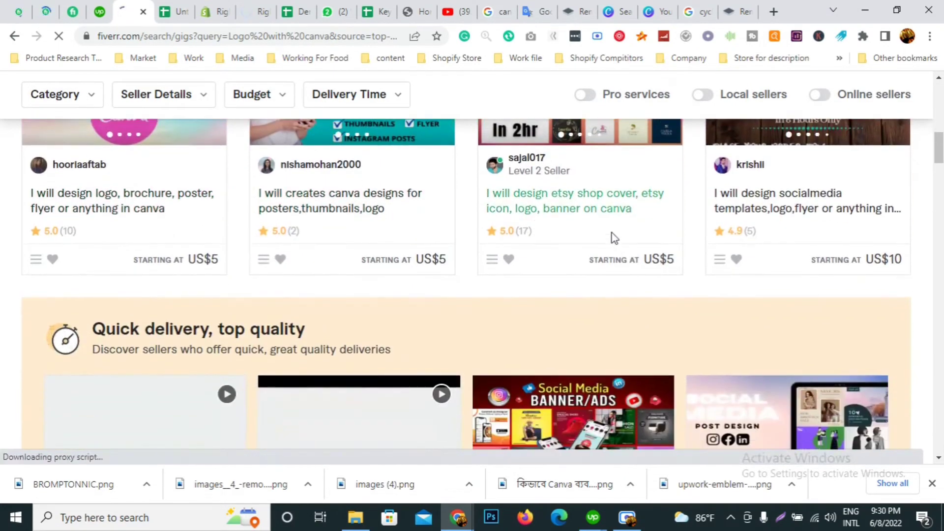
scroll(512, 239, down, 4)
scroll(512, 238, down, 1)
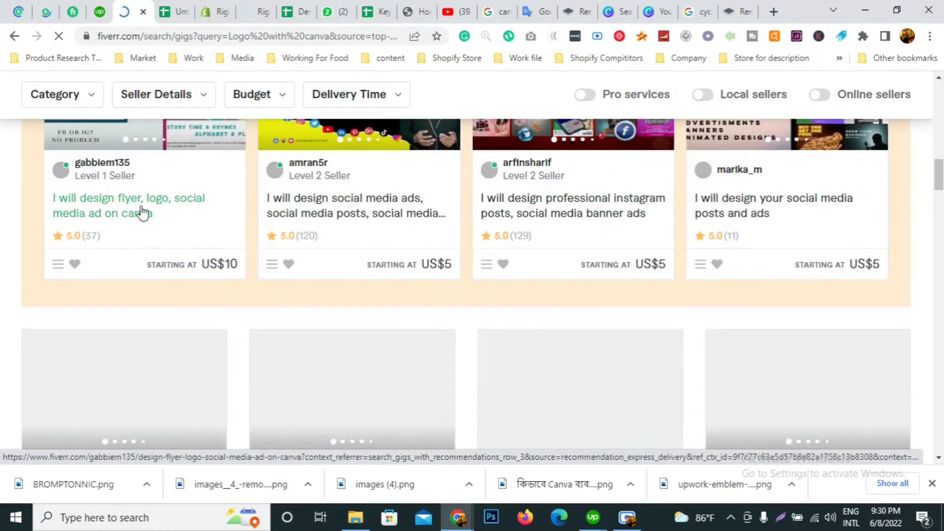
scroll(385, 276, down, 8)
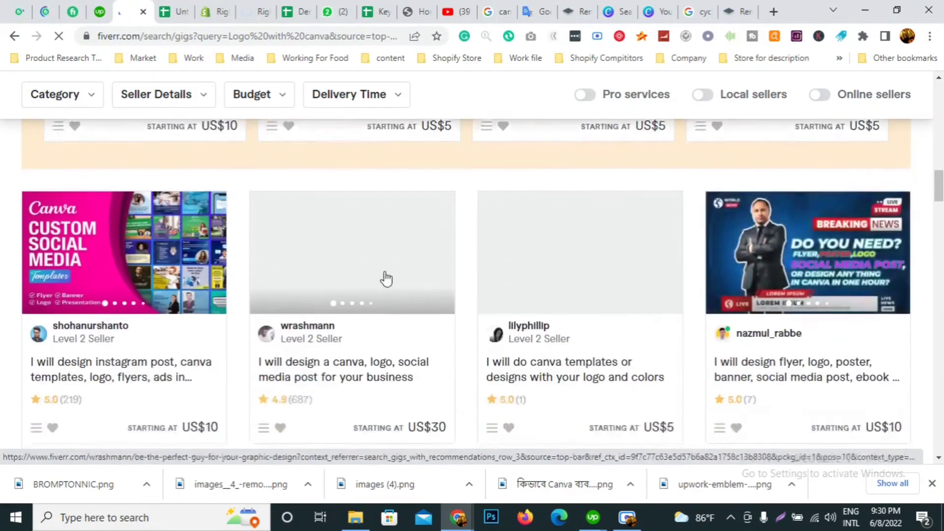
scroll(366, 294, down, 12)
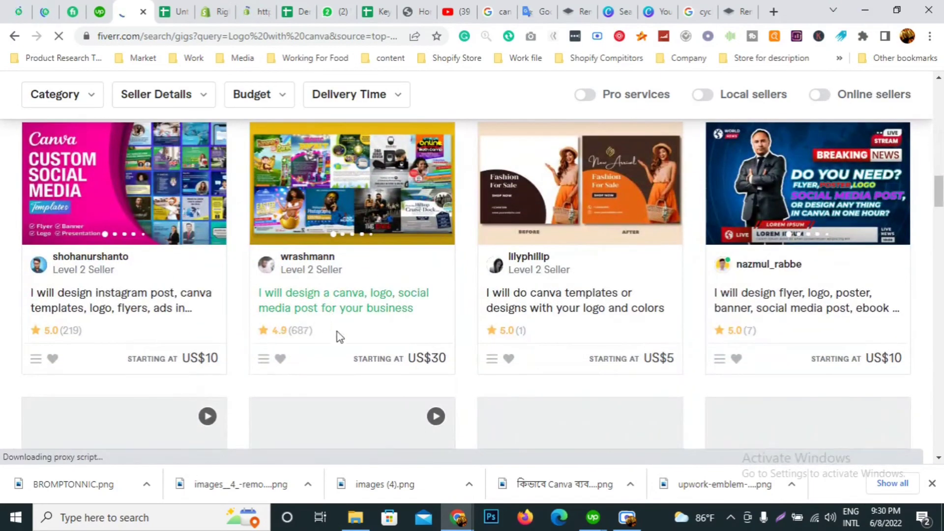
Step: Open the gig "I will design a canva, logo, social media post for your business" and compare its Basic and Standard package prices
click(308, 310)
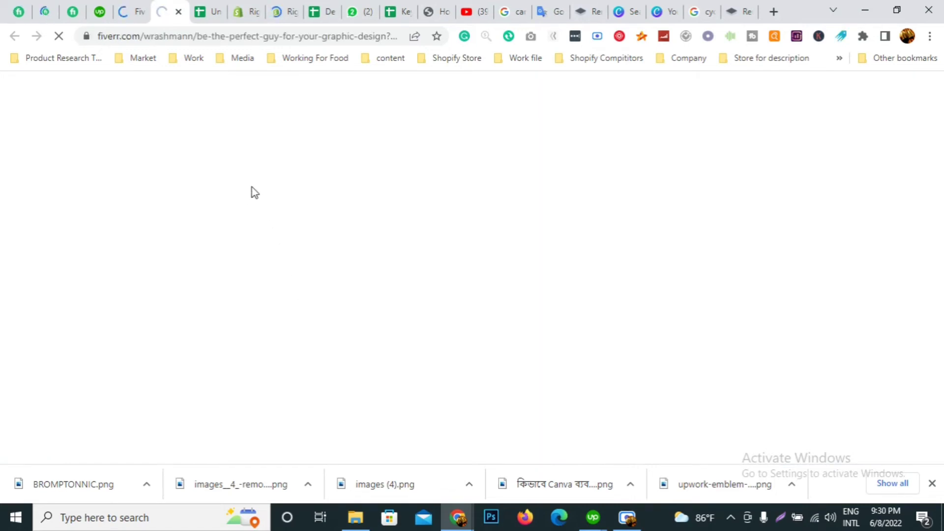
scroll(295, 187, down, 3)
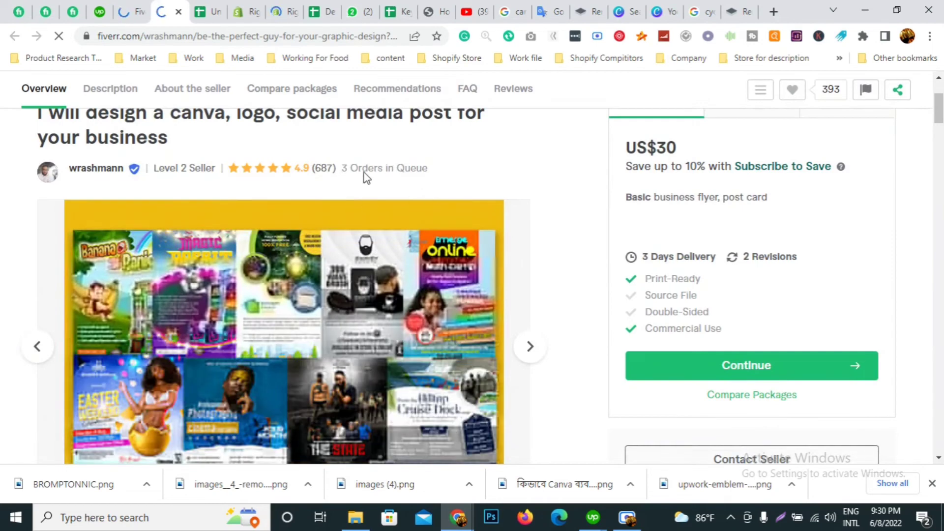
scroll(635, 187, up, 2)
drag(681, 222, 658, 221)
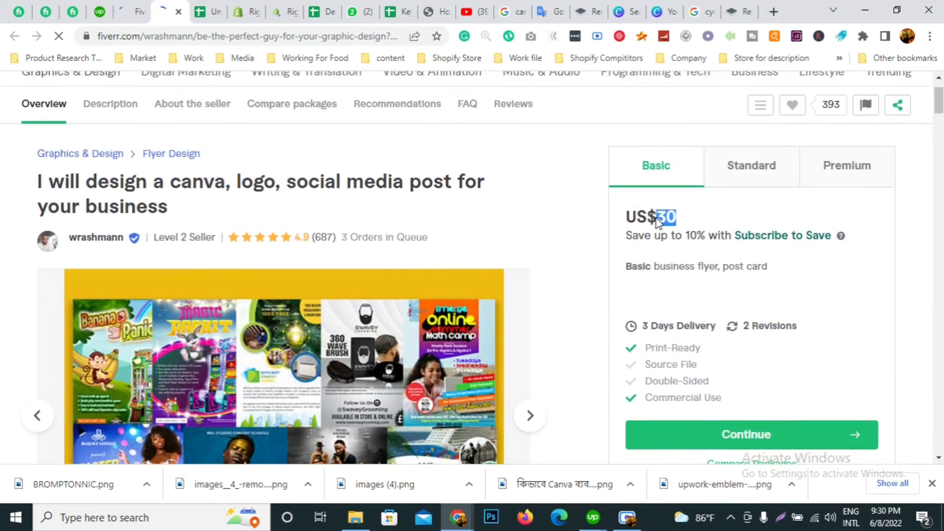
click(772, 167)
Step: Examine the gig's package comparison, star rating breakdown and customer reviews
scroll(470, 261, down, 8)
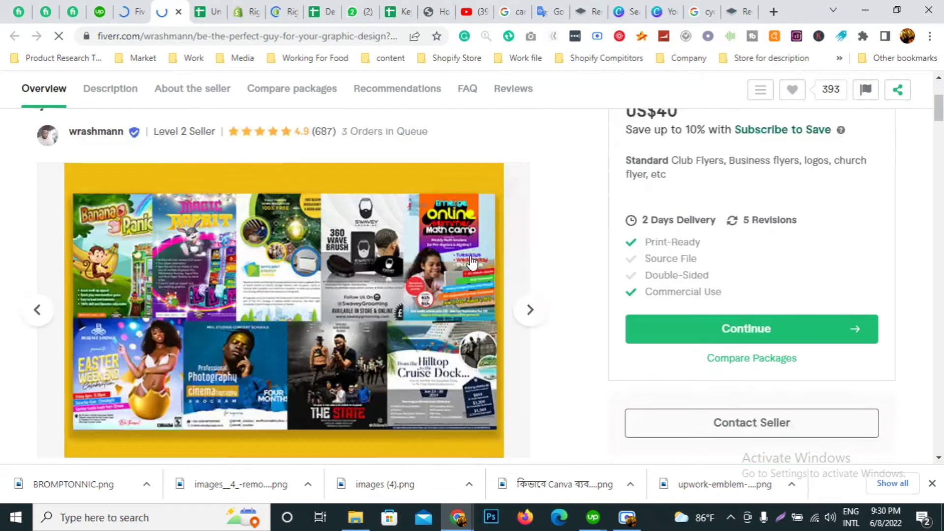
scroll(442, 260, down, 15)
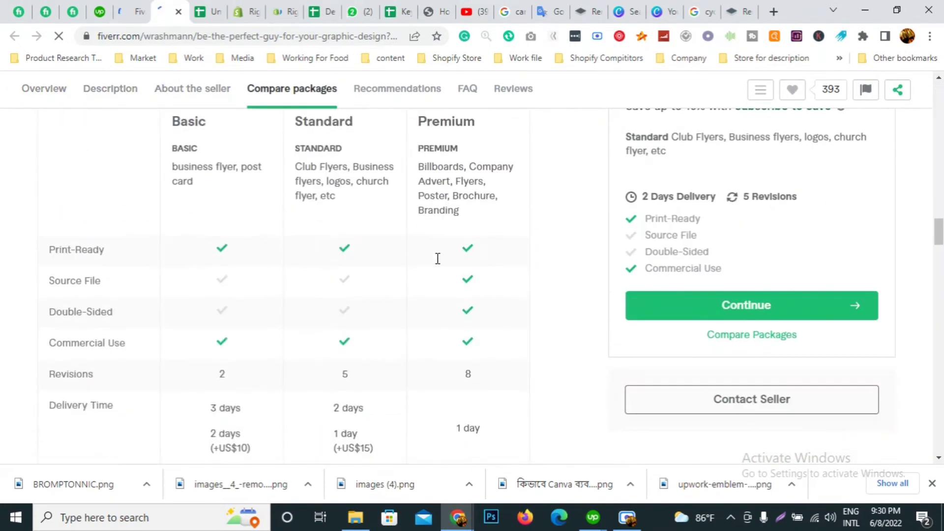
scroll(437, 258, down, 15)
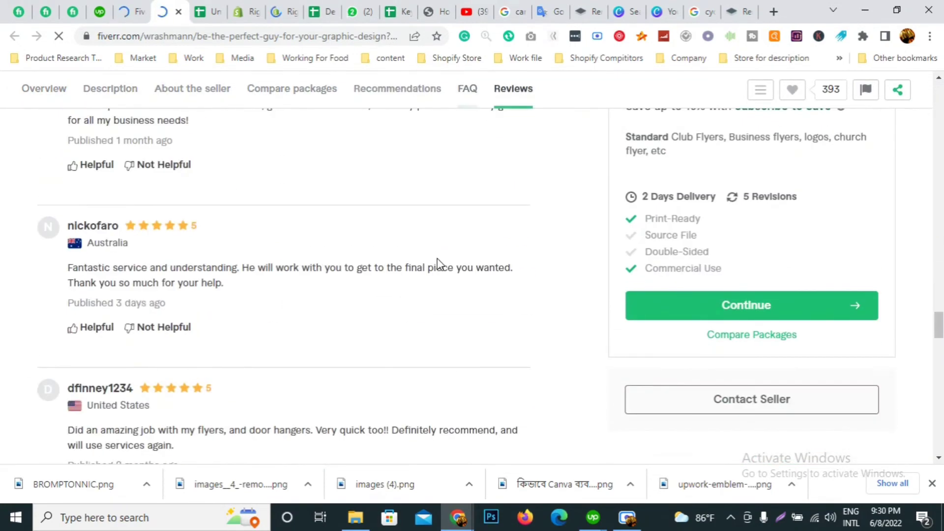
scroll(440, 264, up, 1)
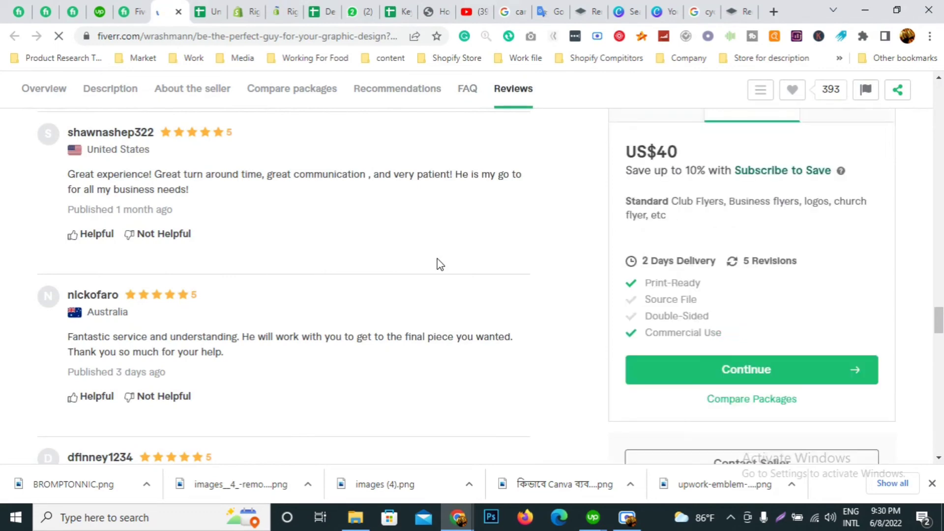
scroll(440, 264, up, 2)
scroll(423, 261, up, 2)
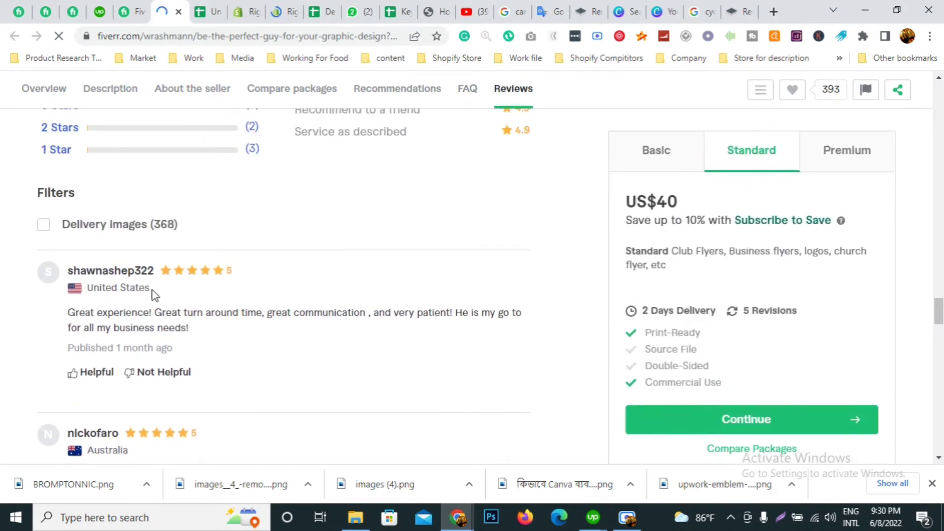
scroll(163, 302, down, 8)
scroll(177, 299, up, 13)
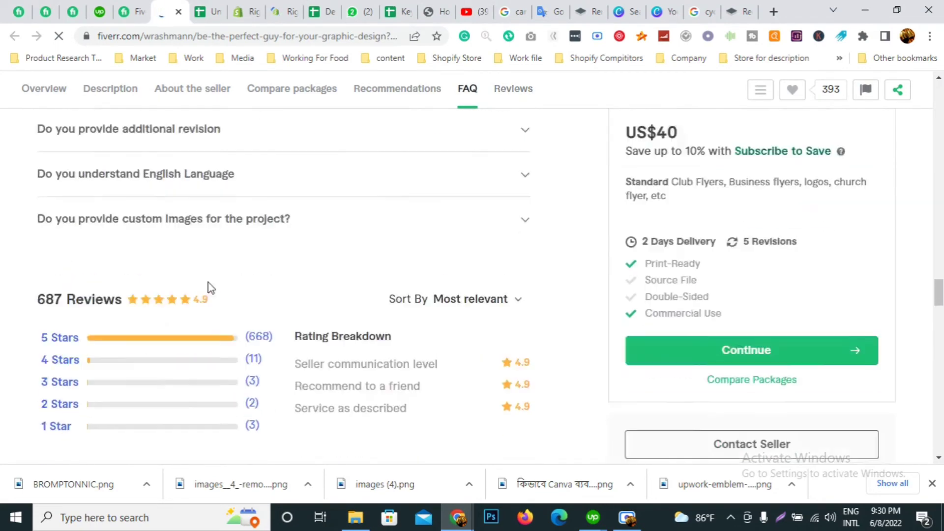
scroll(208, 284, down, 2)
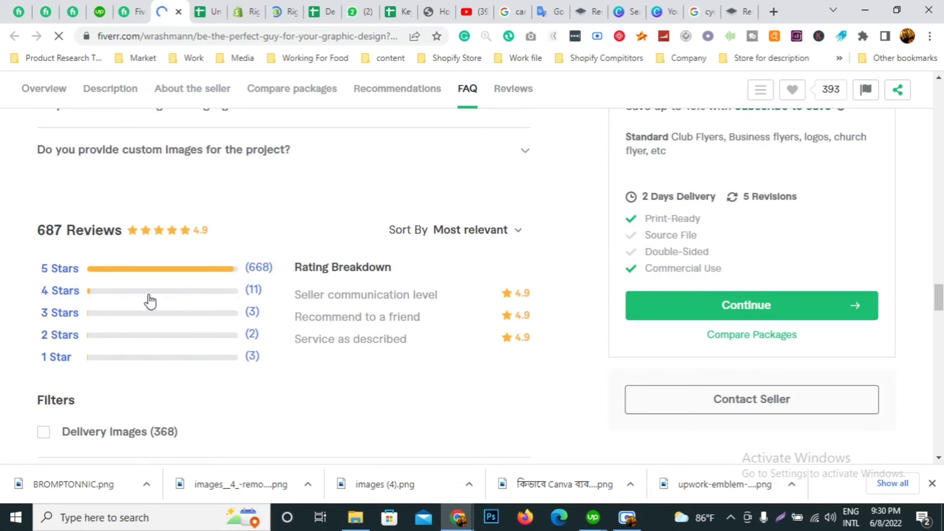
scroll(131, 301, up, 2)
scroll(137, 301, down, 10)
scroll(188, 293, up, 5)
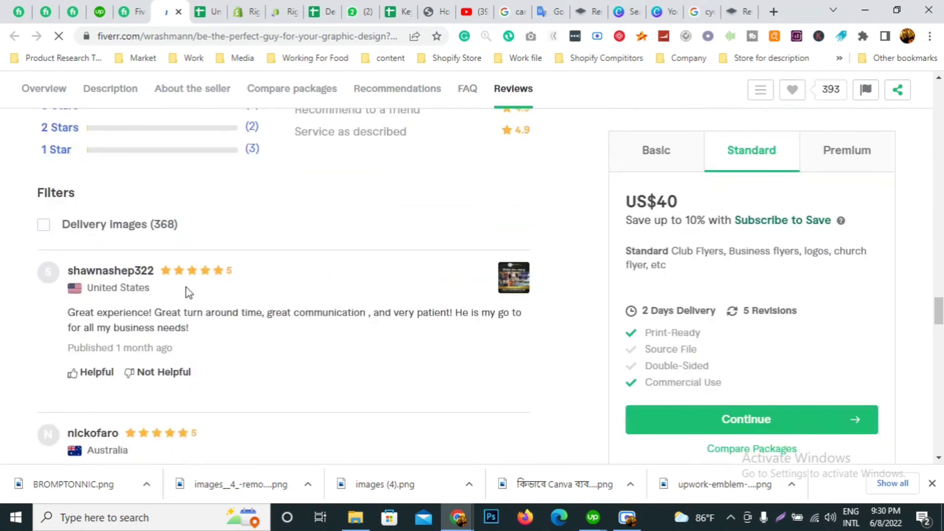
Step: Show the gig's Premium package and review the seller's description and the Compare Packages table
click(834, 158)
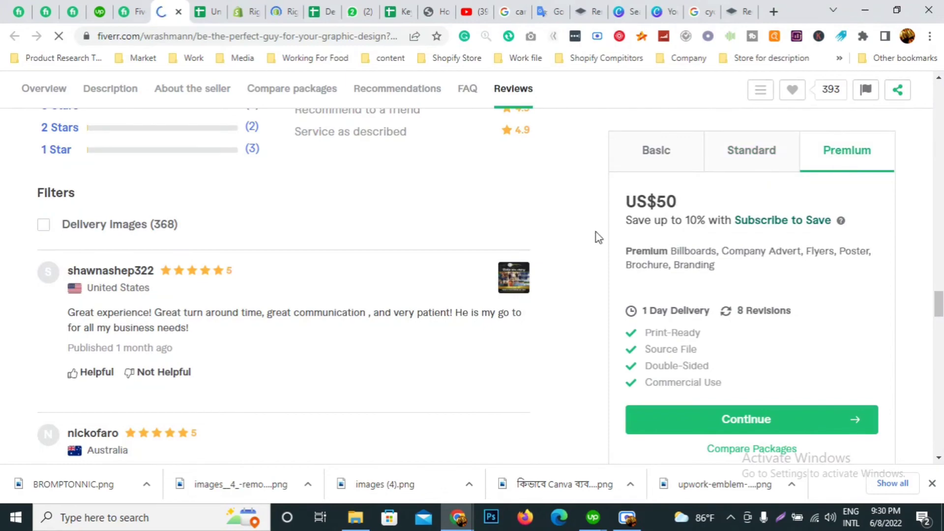
scroll(593, 270, up, 15)
scroll(595, 271, up, 10)
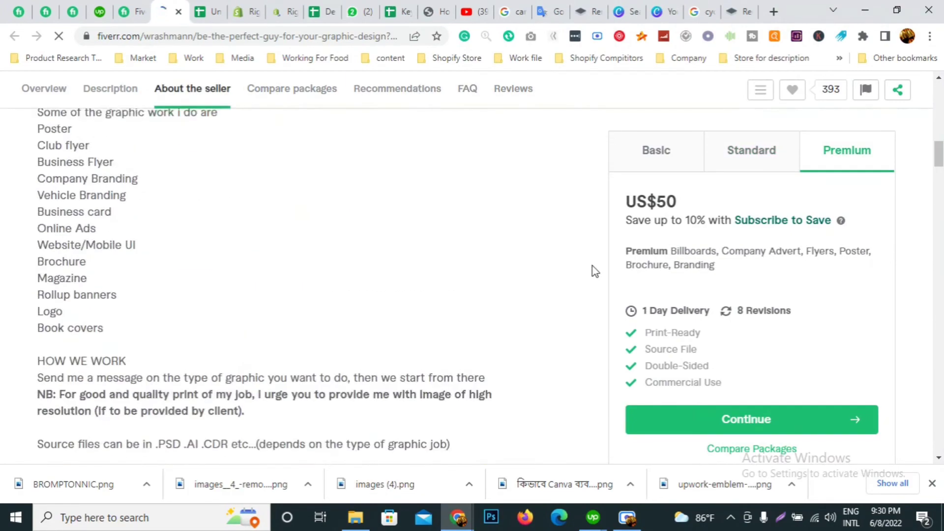
scroll(595, 266, down, 10)
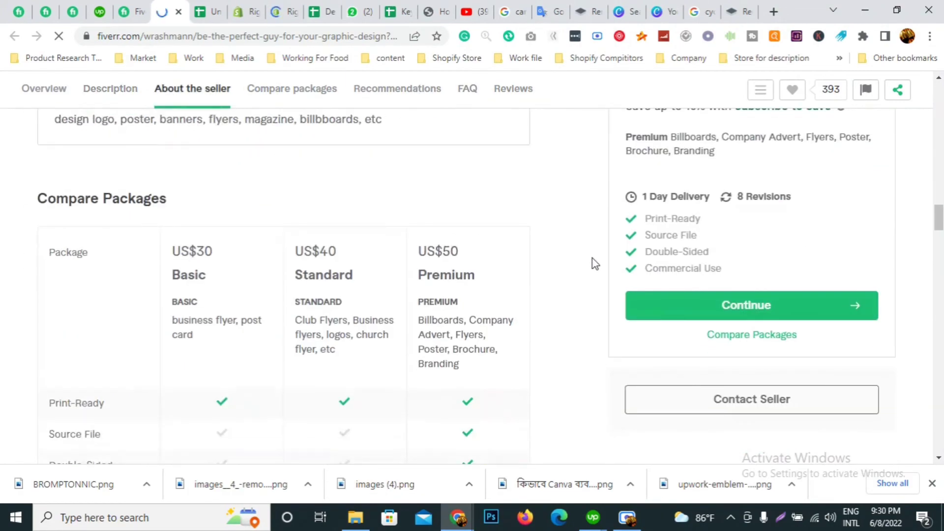
Step: Review the gig's description of offered graphic work, the seller's profile details and the identity verification information
scroll(595, 266, up, 5)
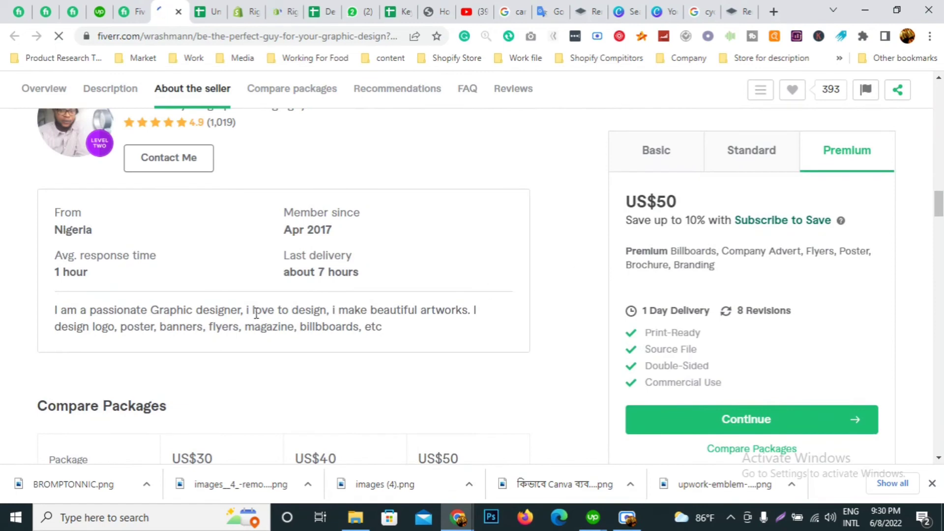
scroll(169, 311, up, 1)
scroll(170, 312, up, 6)
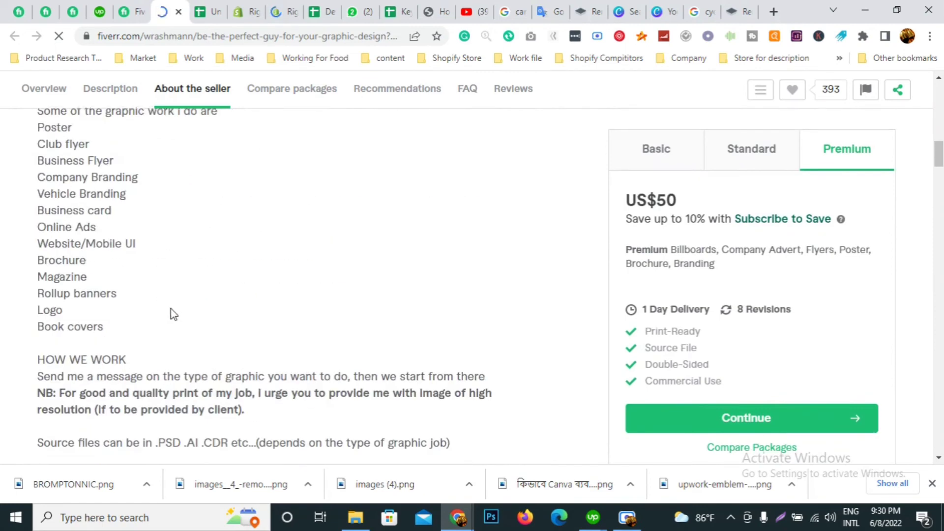
scroll(175, 310, down, 6)
mouse_move(193, 296)
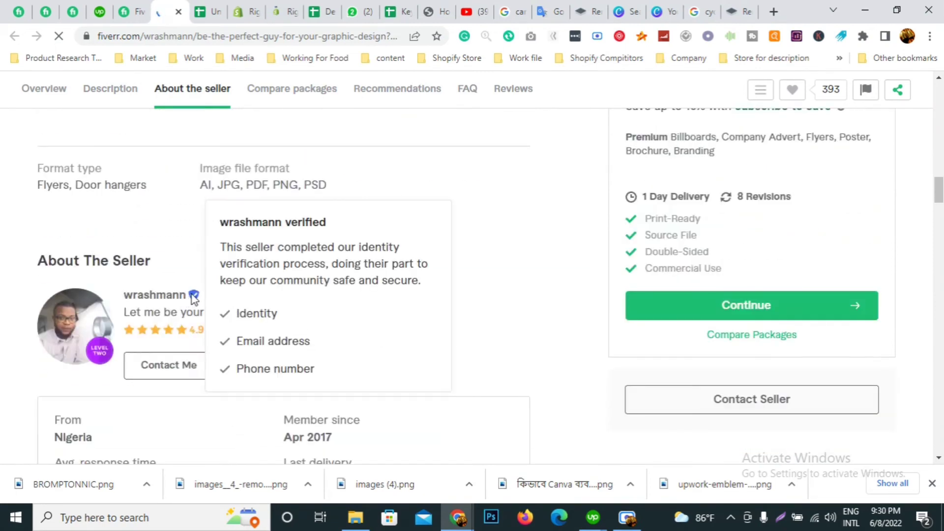
Step: Return to the "Logo with canva" search results and look over the listed gigs and their starting prices
click(130, 11)
scroll(287, 279, down, 8)
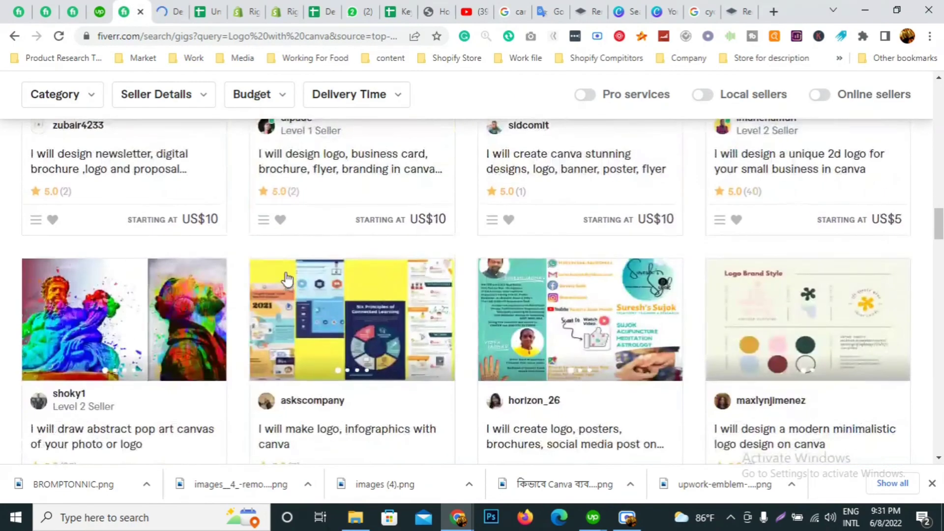
scroll(287, 279, up, 10)
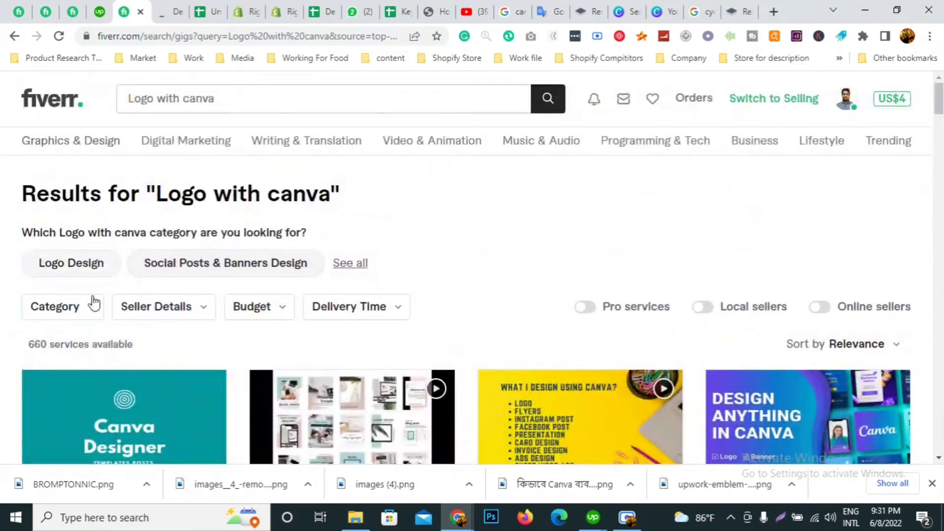
scroll(320, 255, down, 1)
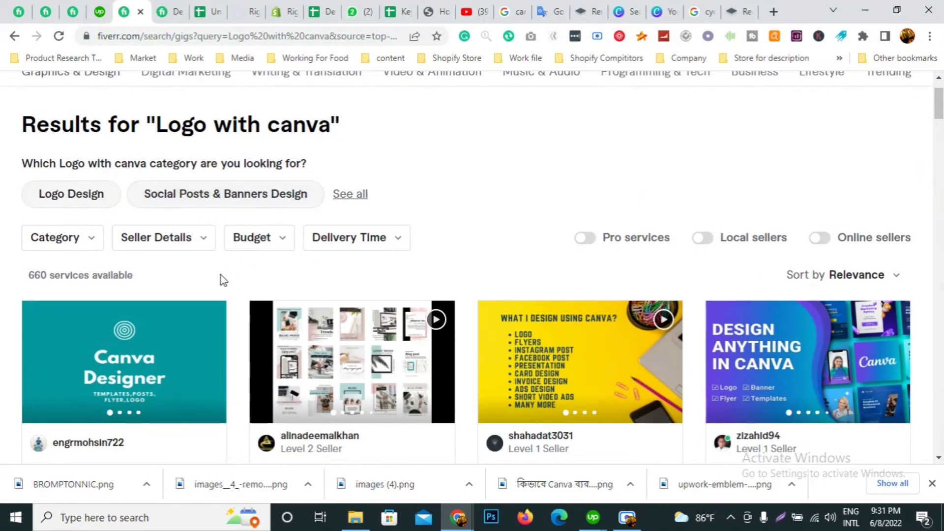
scroll(222, 278, down, 1)
scroll(244, 271, down, 1)
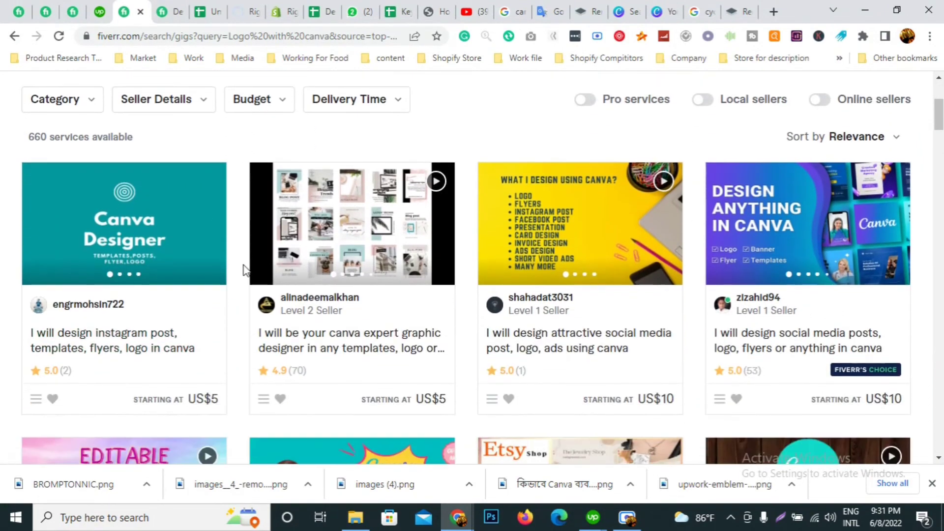
Step: Switch to Upwork, set the search scope to Talent, and search for "canva"
click(99, 11)
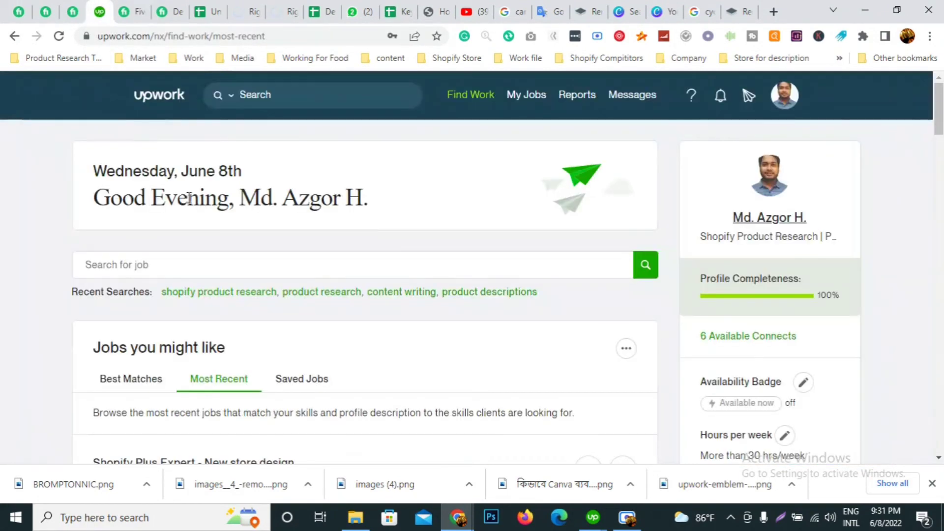
click(231, 96)
click(246, 129)
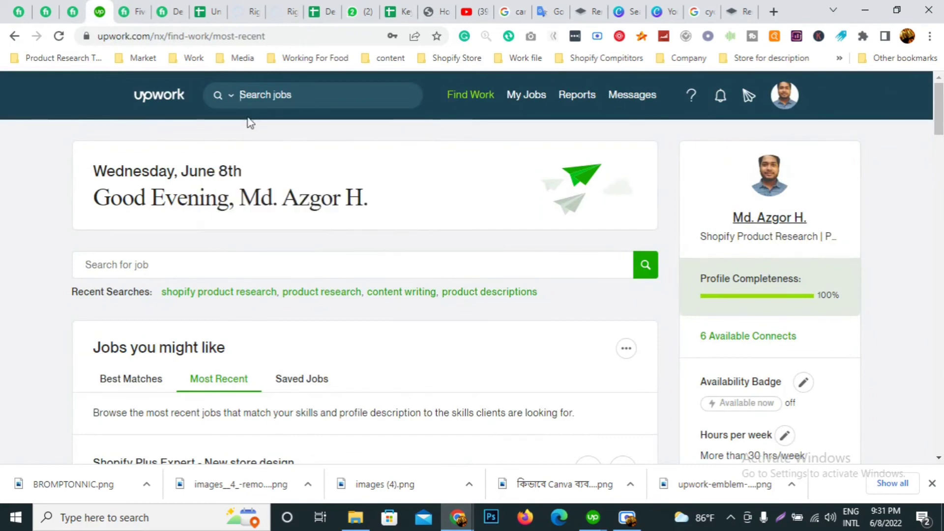
click(232, 97)
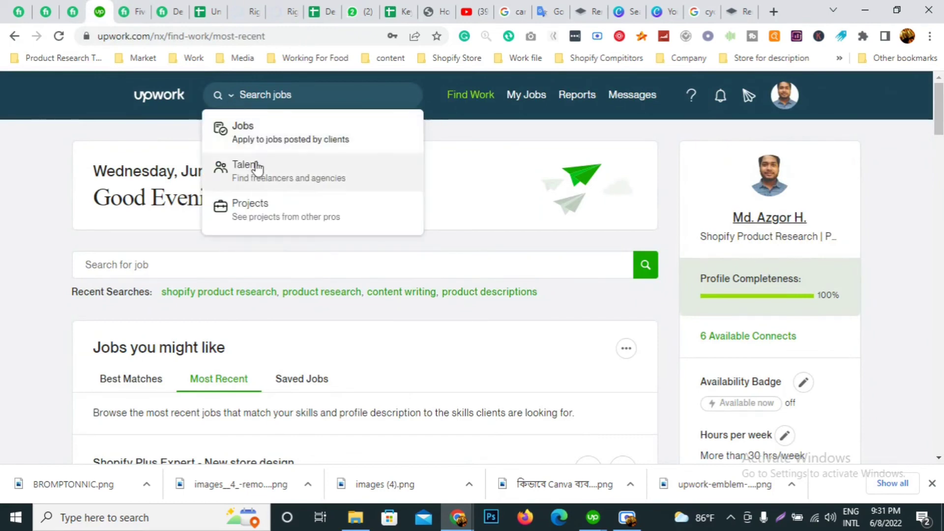
click(271, 100)
text(can)
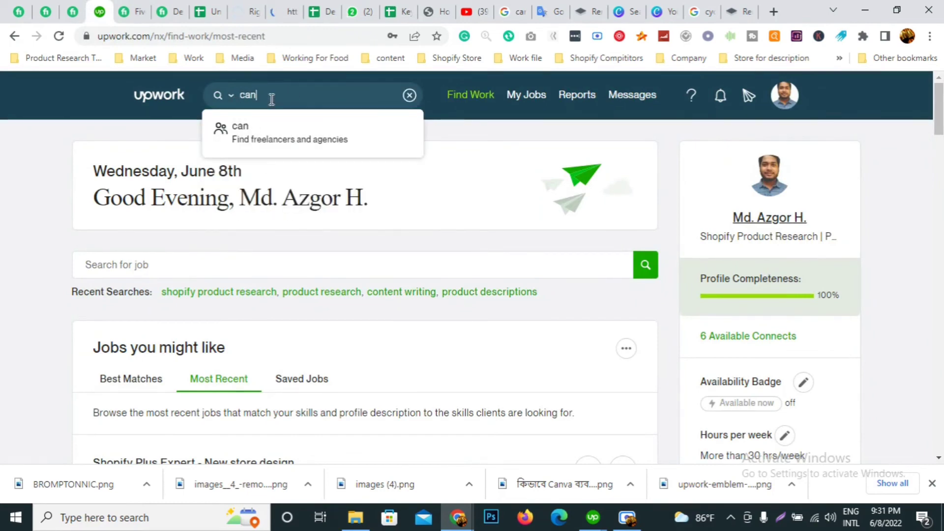
text(va)
key(Return)
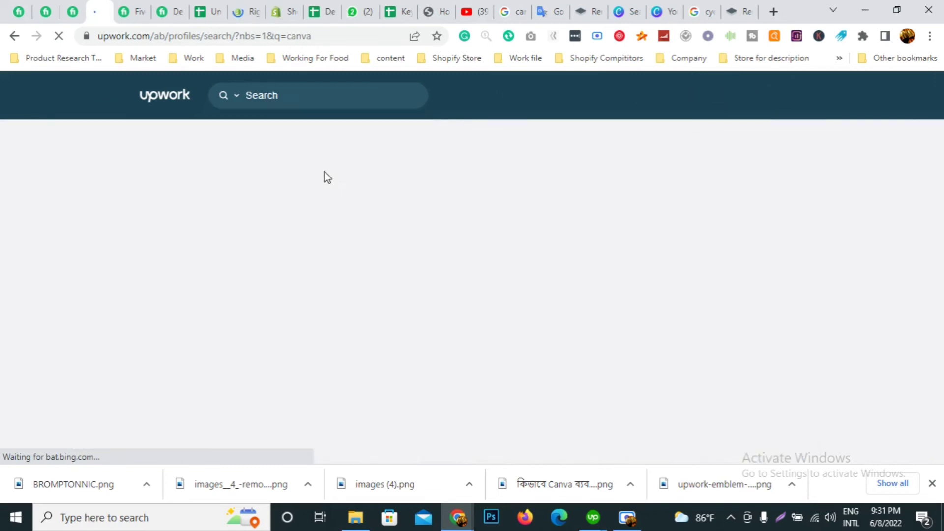
Step: Examine the first page of Canva freelancers, comparing their hourly rates, total earnings, job success scores and skills
scroll(332, 256, down, 1)
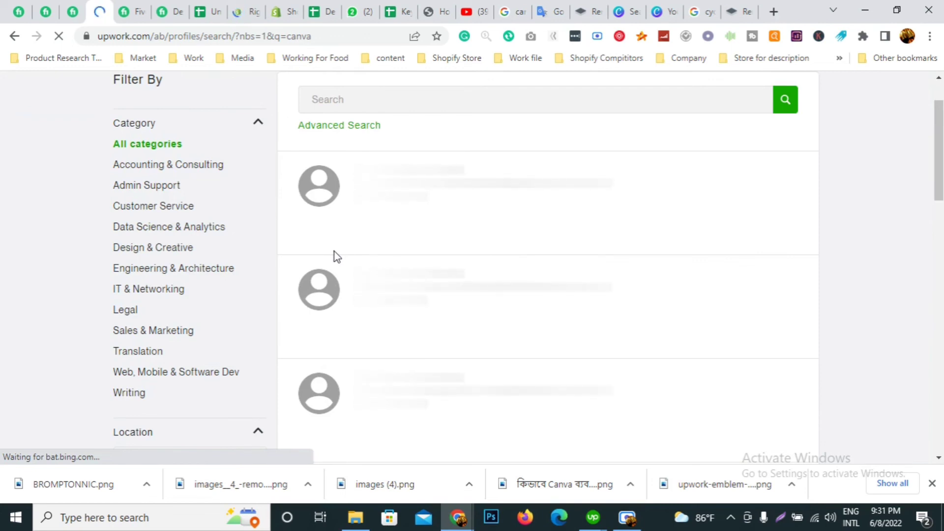
scroll(339, 241, up, 1)
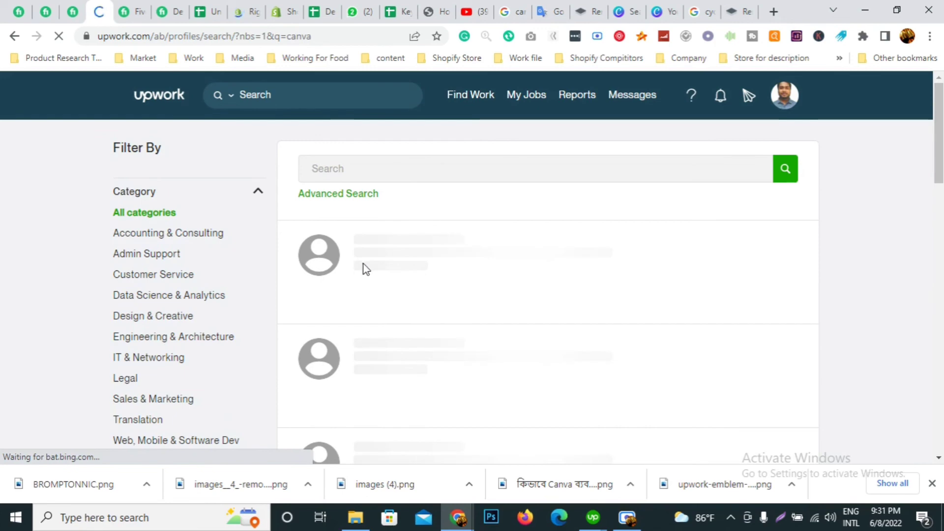
scroll(363, 268, down, 1)
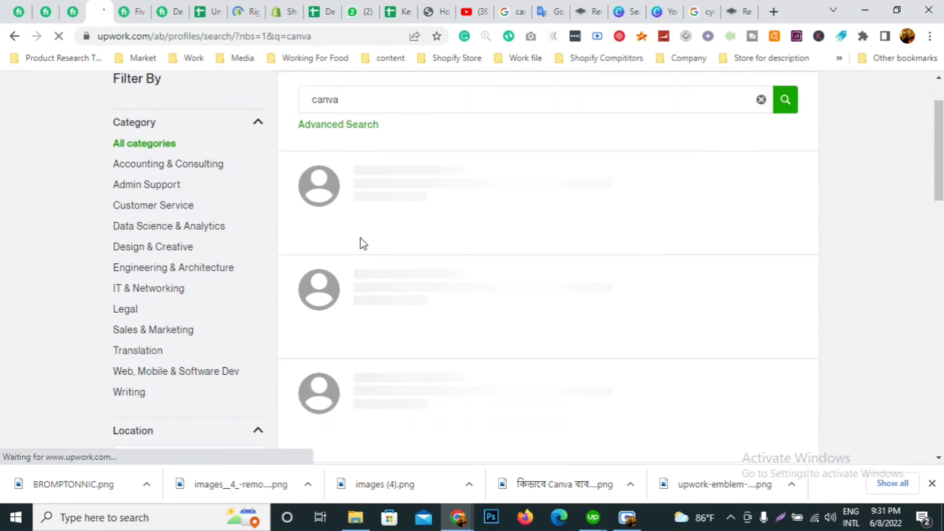
scroll(362, 240, up, 1)
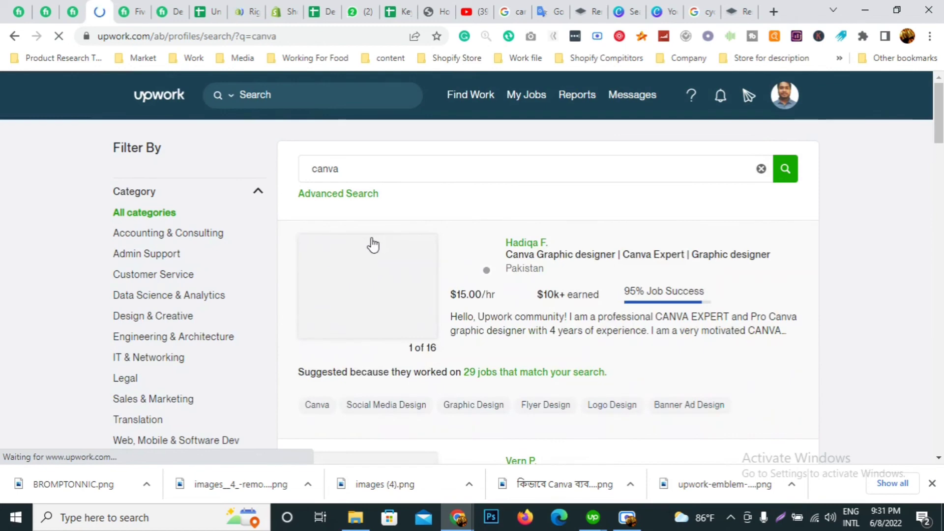
scroll(367, 280, down, 1)
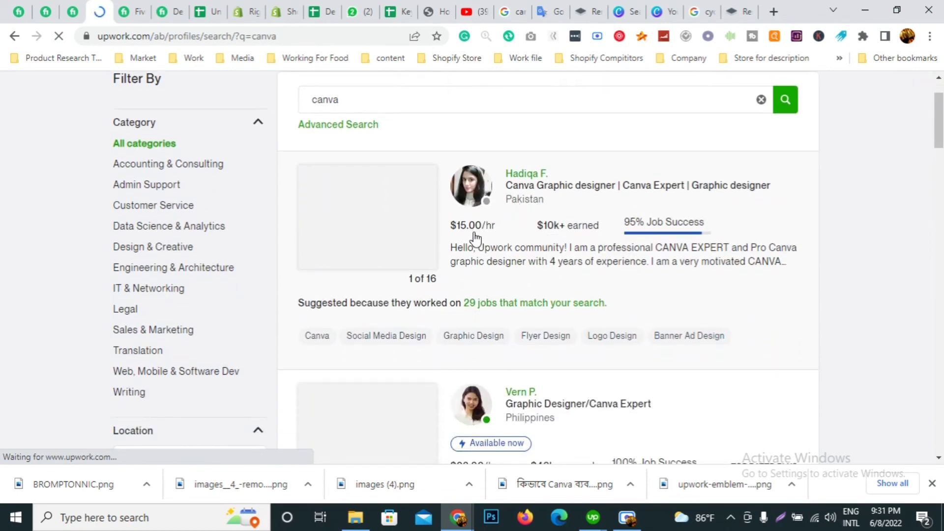
scroll(559, 237, down, 2)
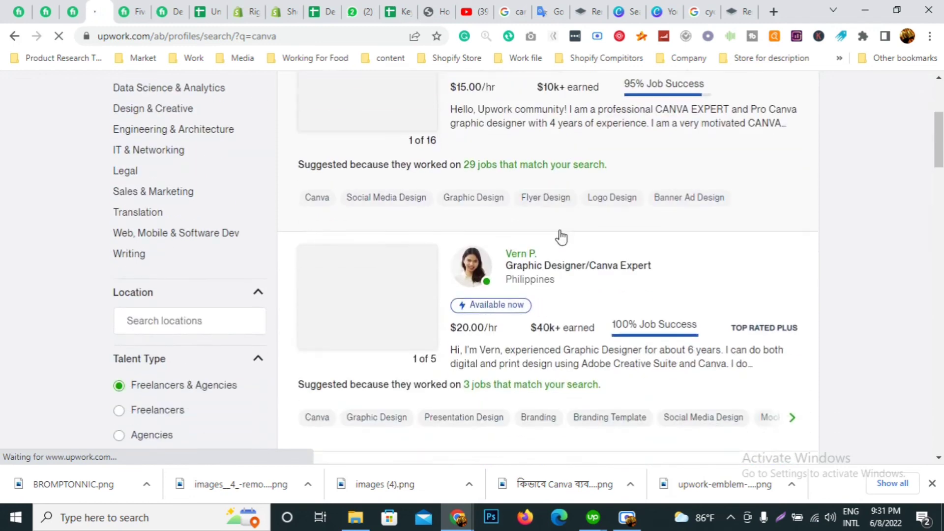
scroll(554, 256, down, 2)
scroll(541, 211, down, 3)
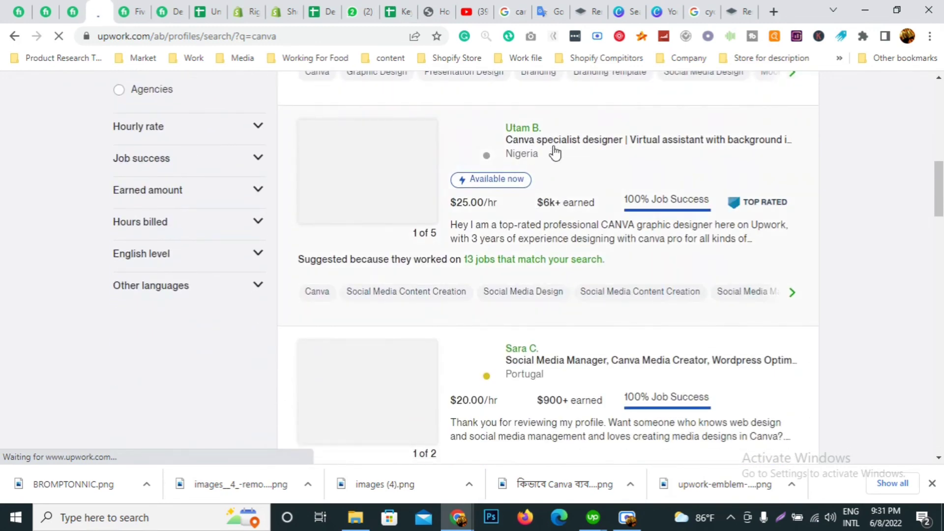
scroll(624, 327, down, 1)
scroll(556, 315, down, 4)
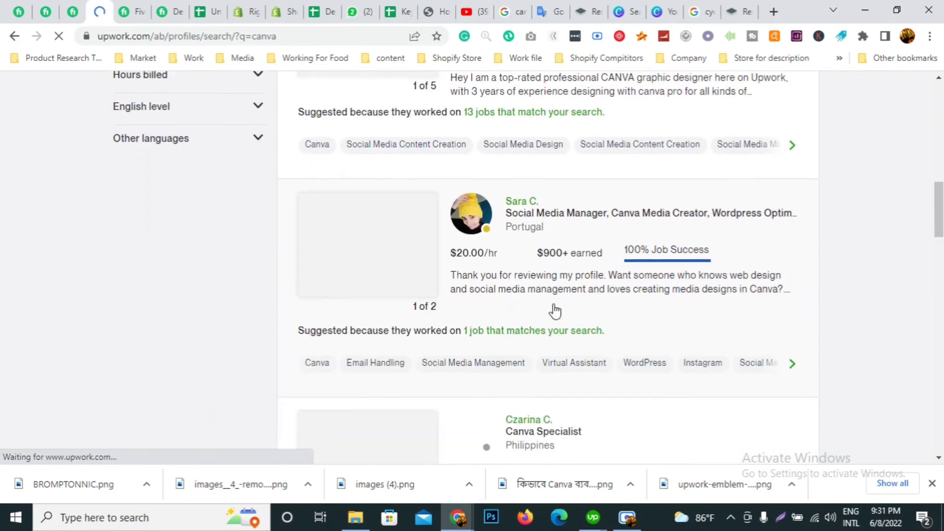
scroll(560, 312, down, 3)
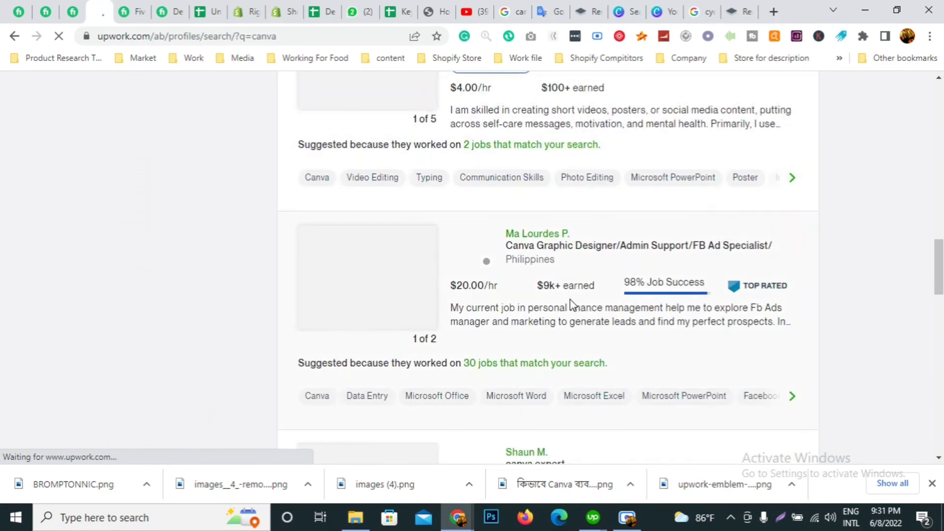
scroll(568, 297, down, 3)
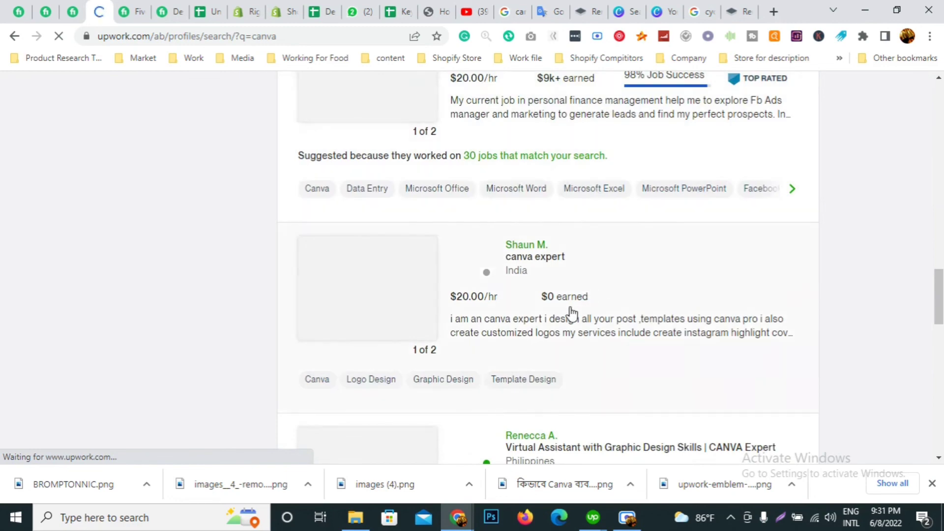
scroll(569, 313, down, 1)
scroll(562, 303, down, 2)
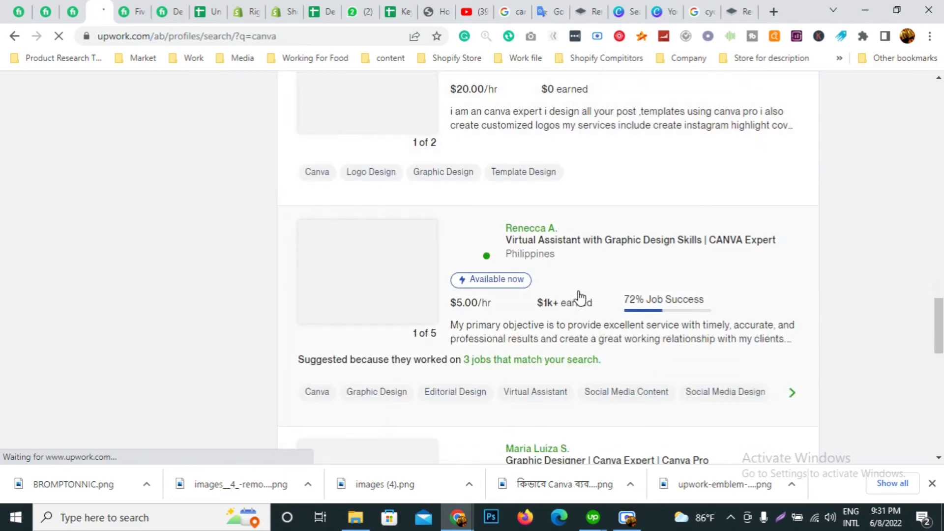
scroll(587, 292, down, 1)
scroll(570, 296, down, 3)
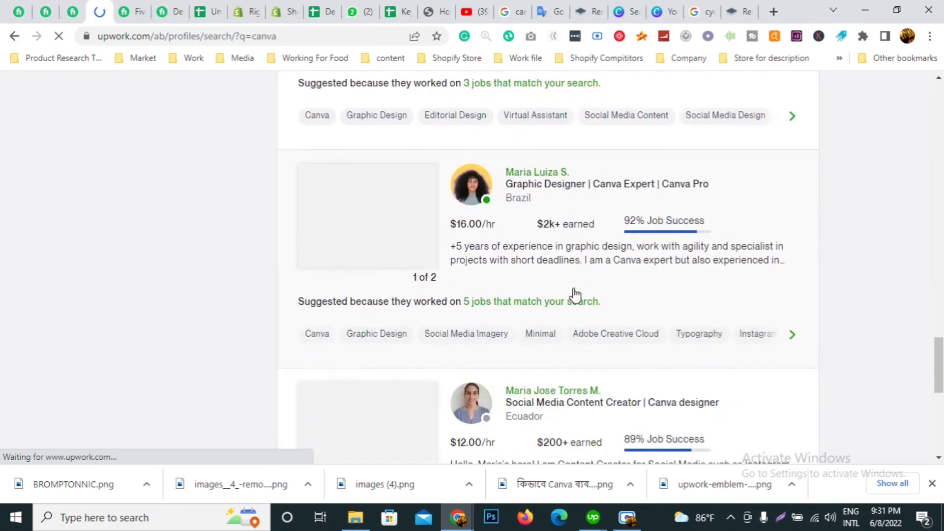
scroll(573, 295, up, 1)
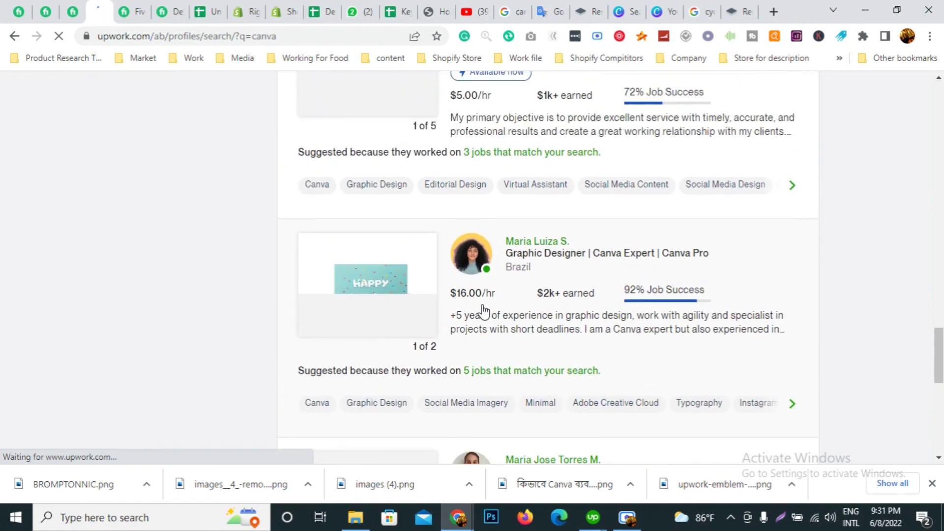
scroll(489, 310, down, 3)
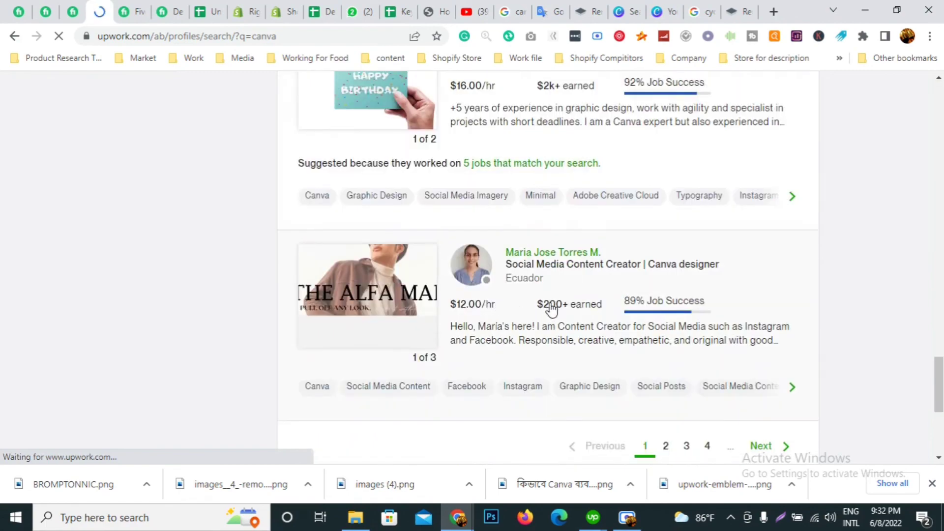
scroll(556, 310, down, 2)
Step: Go back to the first-listed Canva freelancers and recheck their rates, earnings, ratings badges and portfolio previews
scroll(698, 246, up, 20)
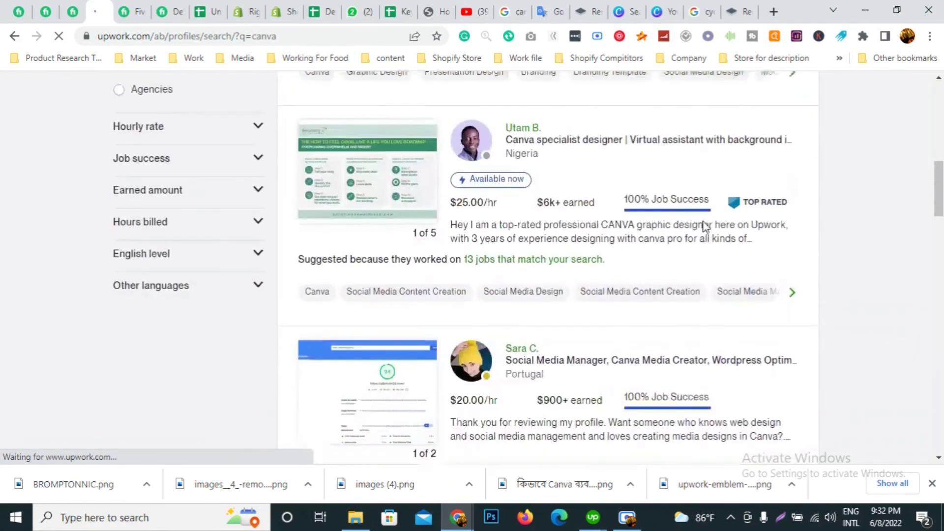
scroll(704, 226, up, 3)
scroll(717, 232, down, 4)
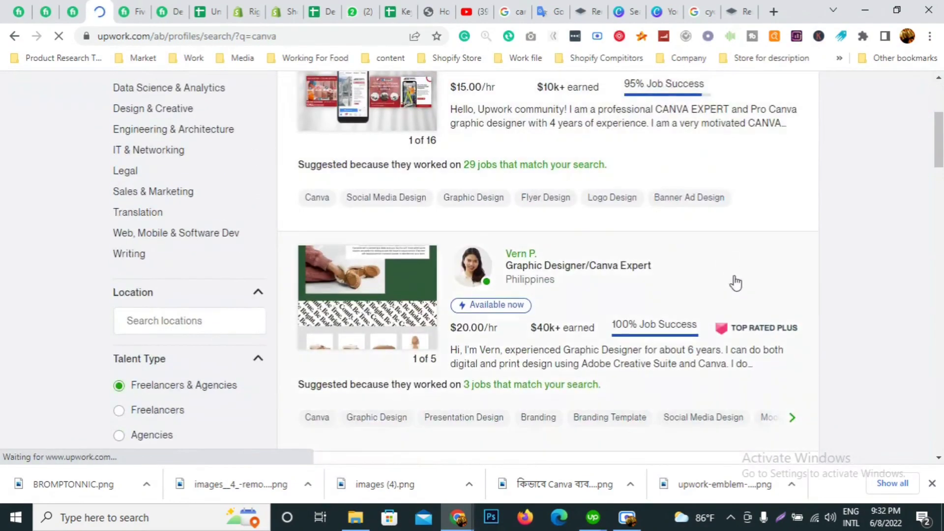
scroll(760, 300, down, 1)
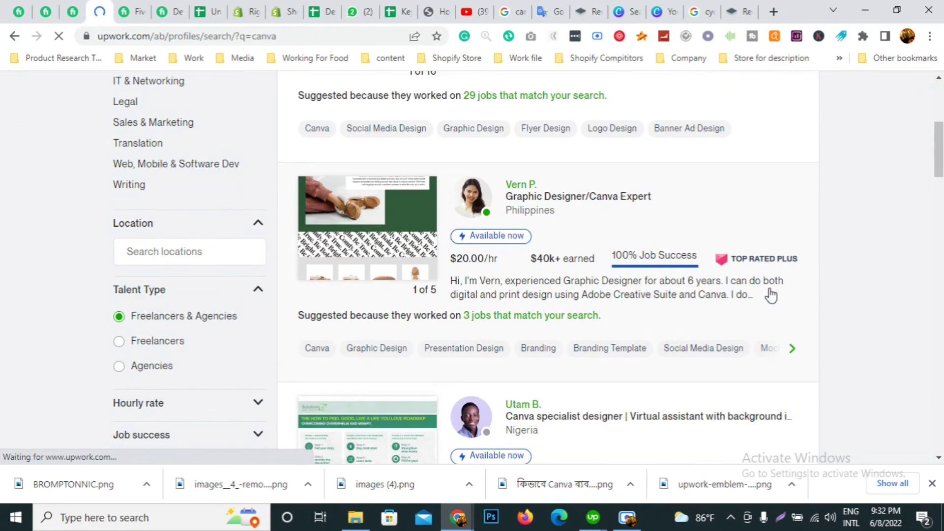
scroll(771, 295, up, 2)
scroll(771, 294, up, 2)
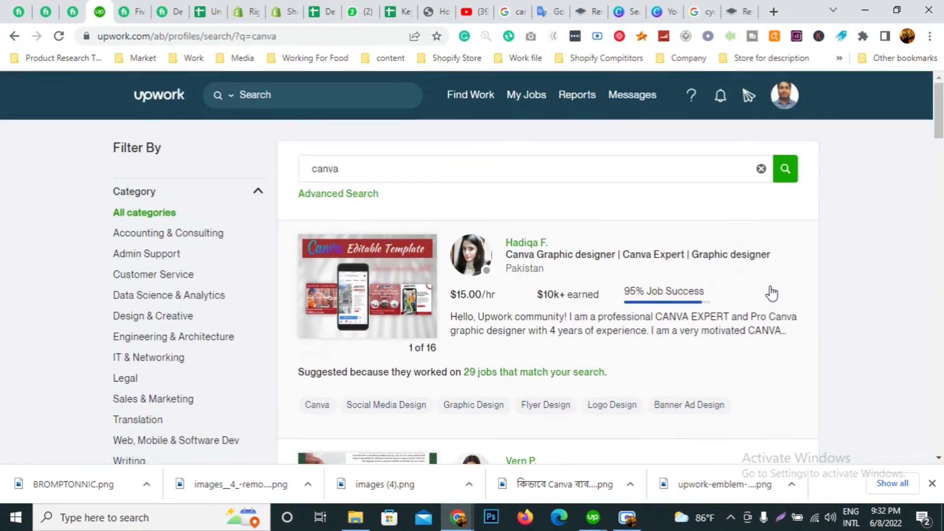